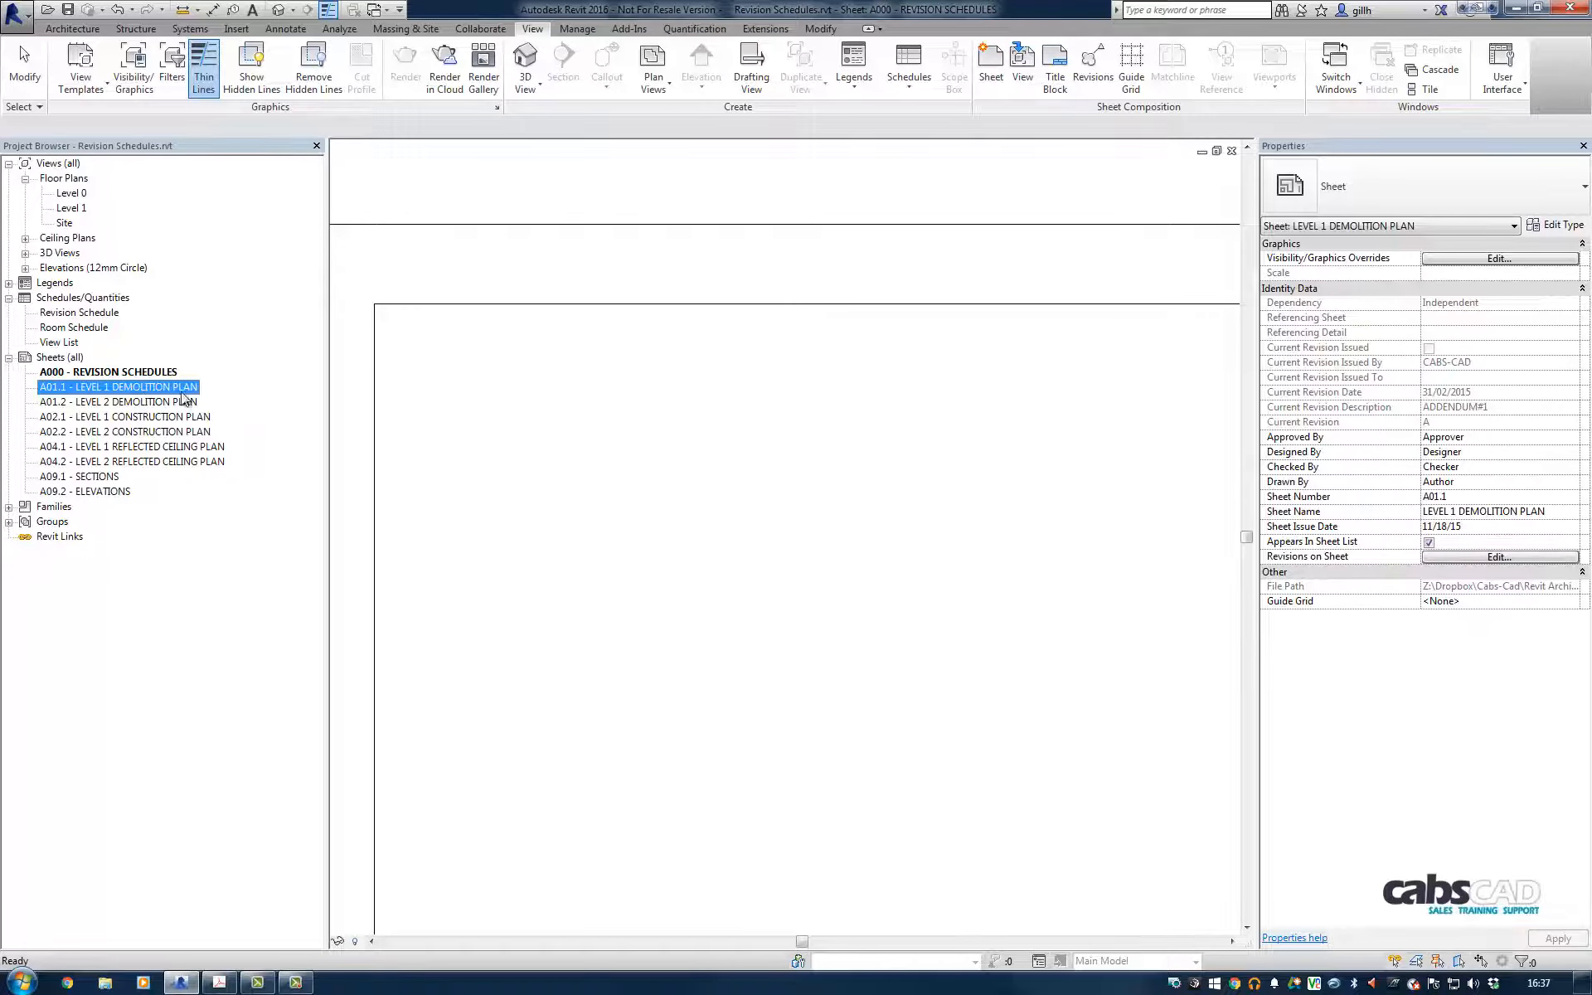
Step: Review which revisions are assigned to sheets A01.1, A01.2 and A04.1 in their Revisions on Sheet settings
click(1499, 557)
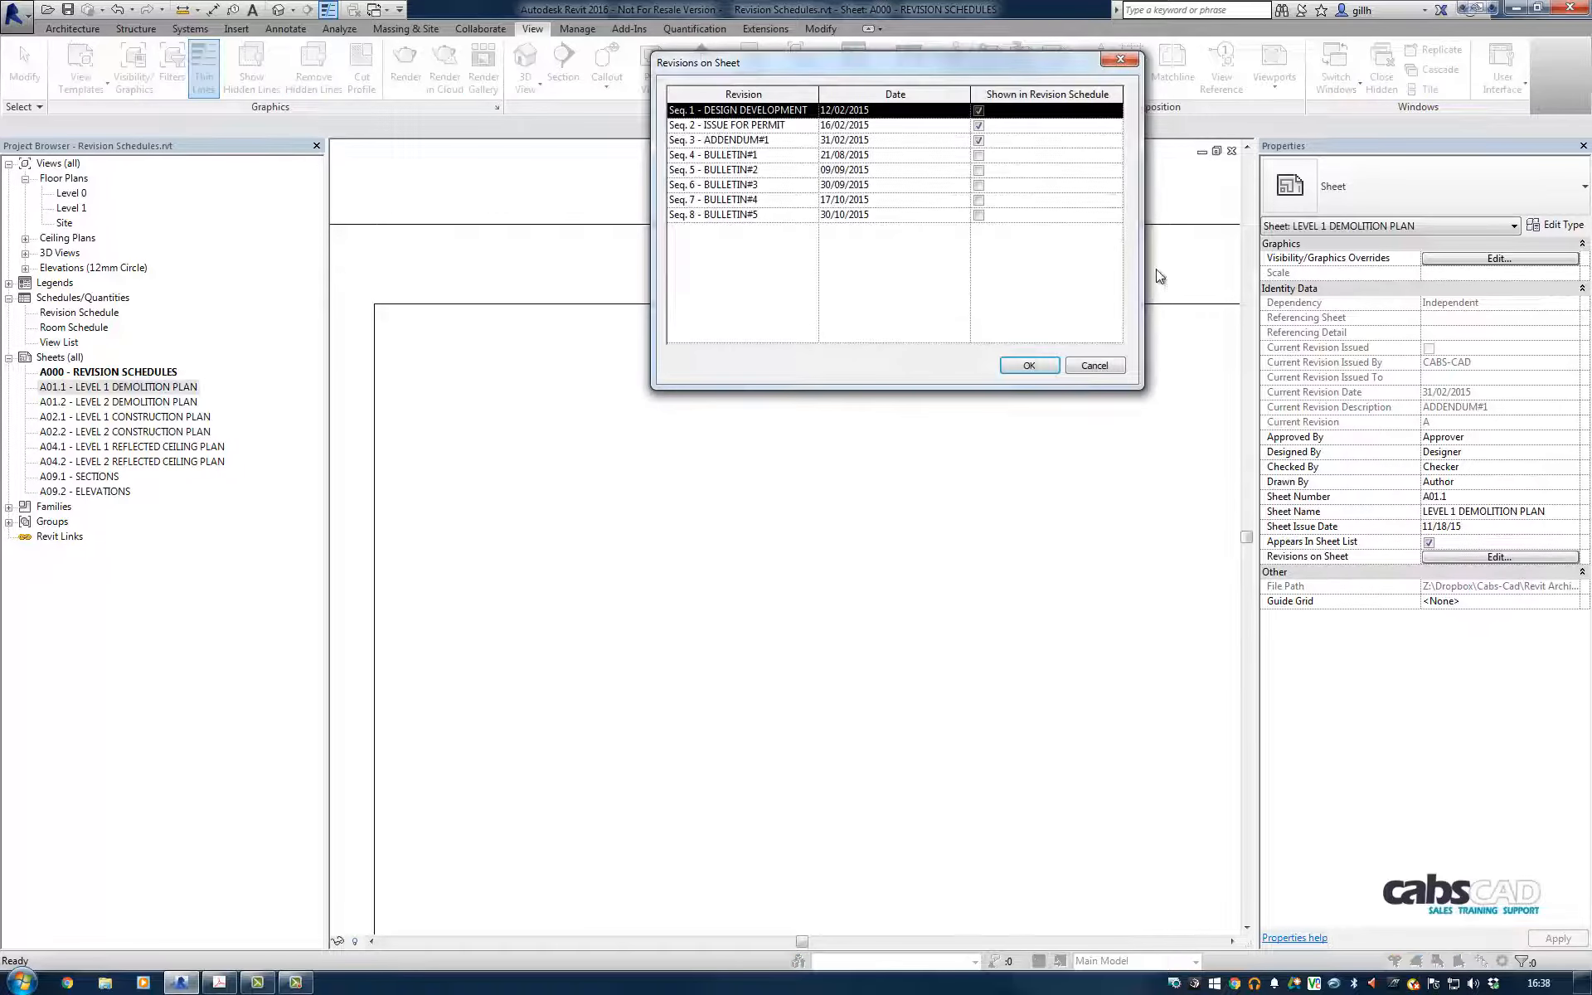
click(1029, 366)
click(120, 401)
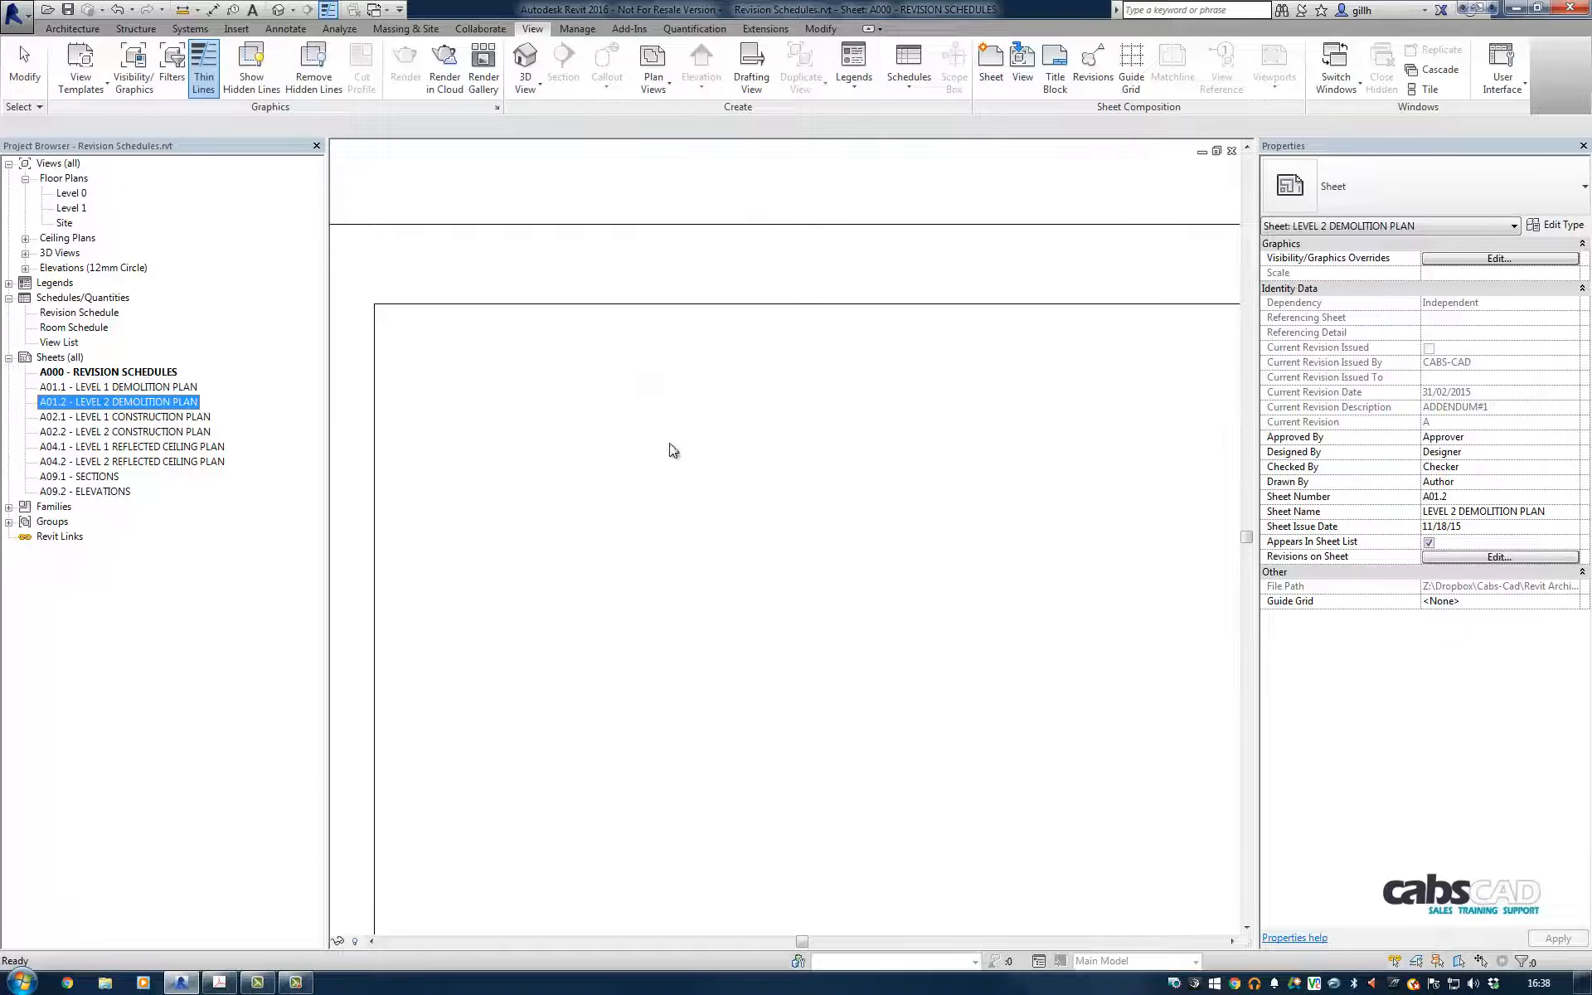
click(1467, 556)
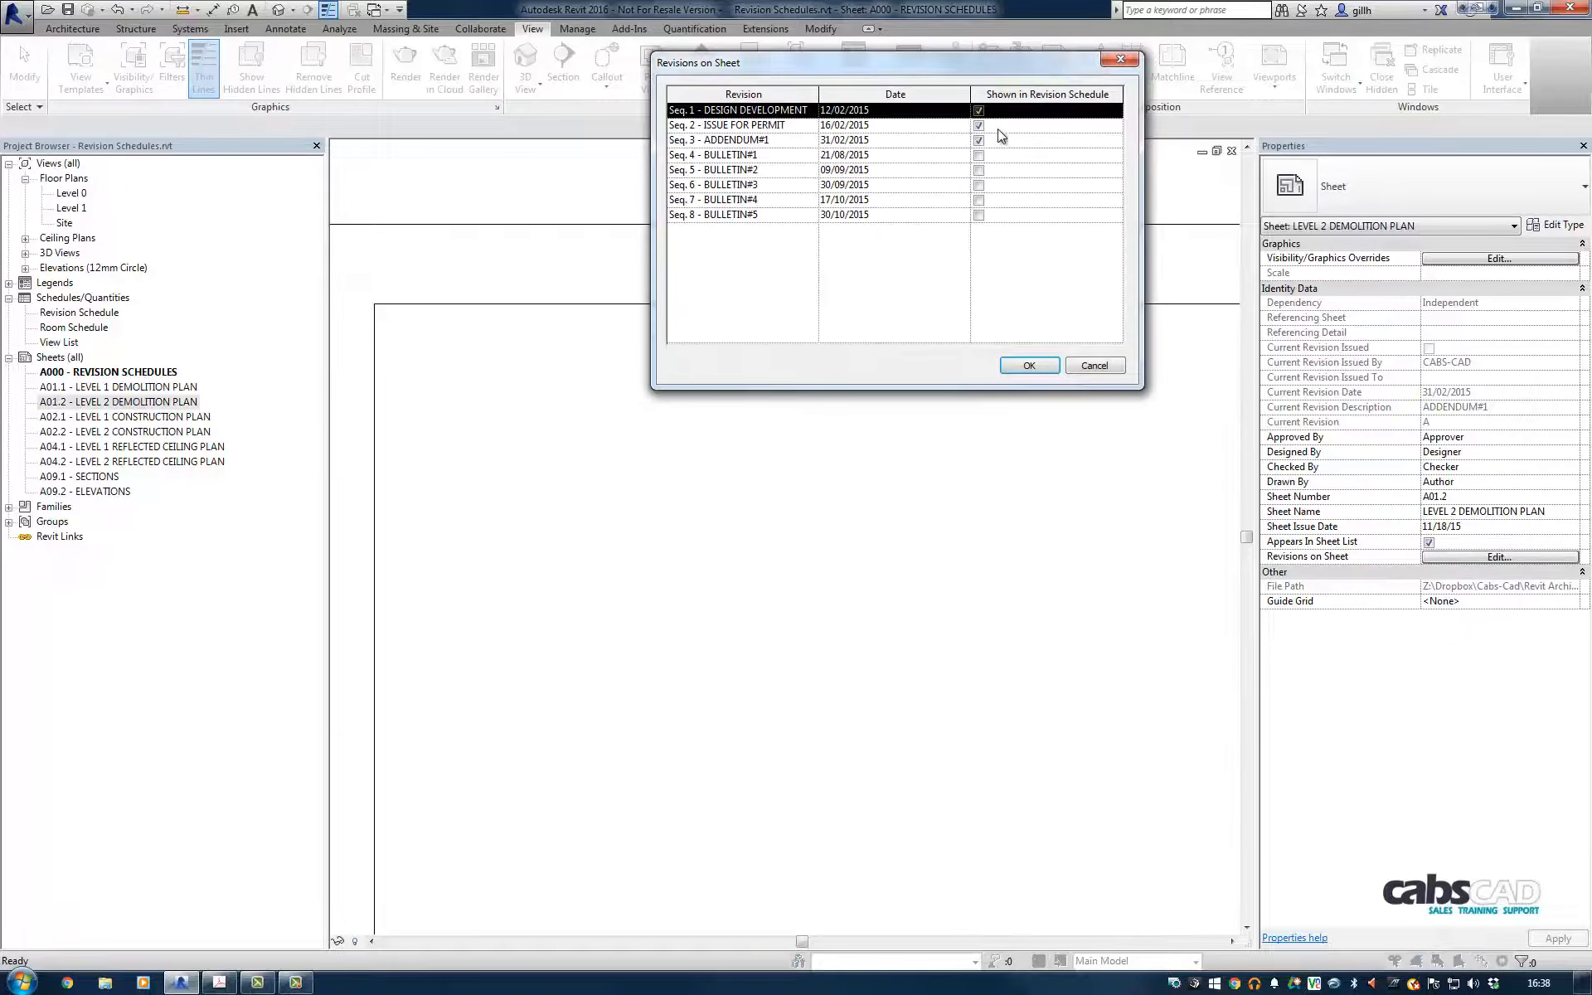
click(1025, 366)
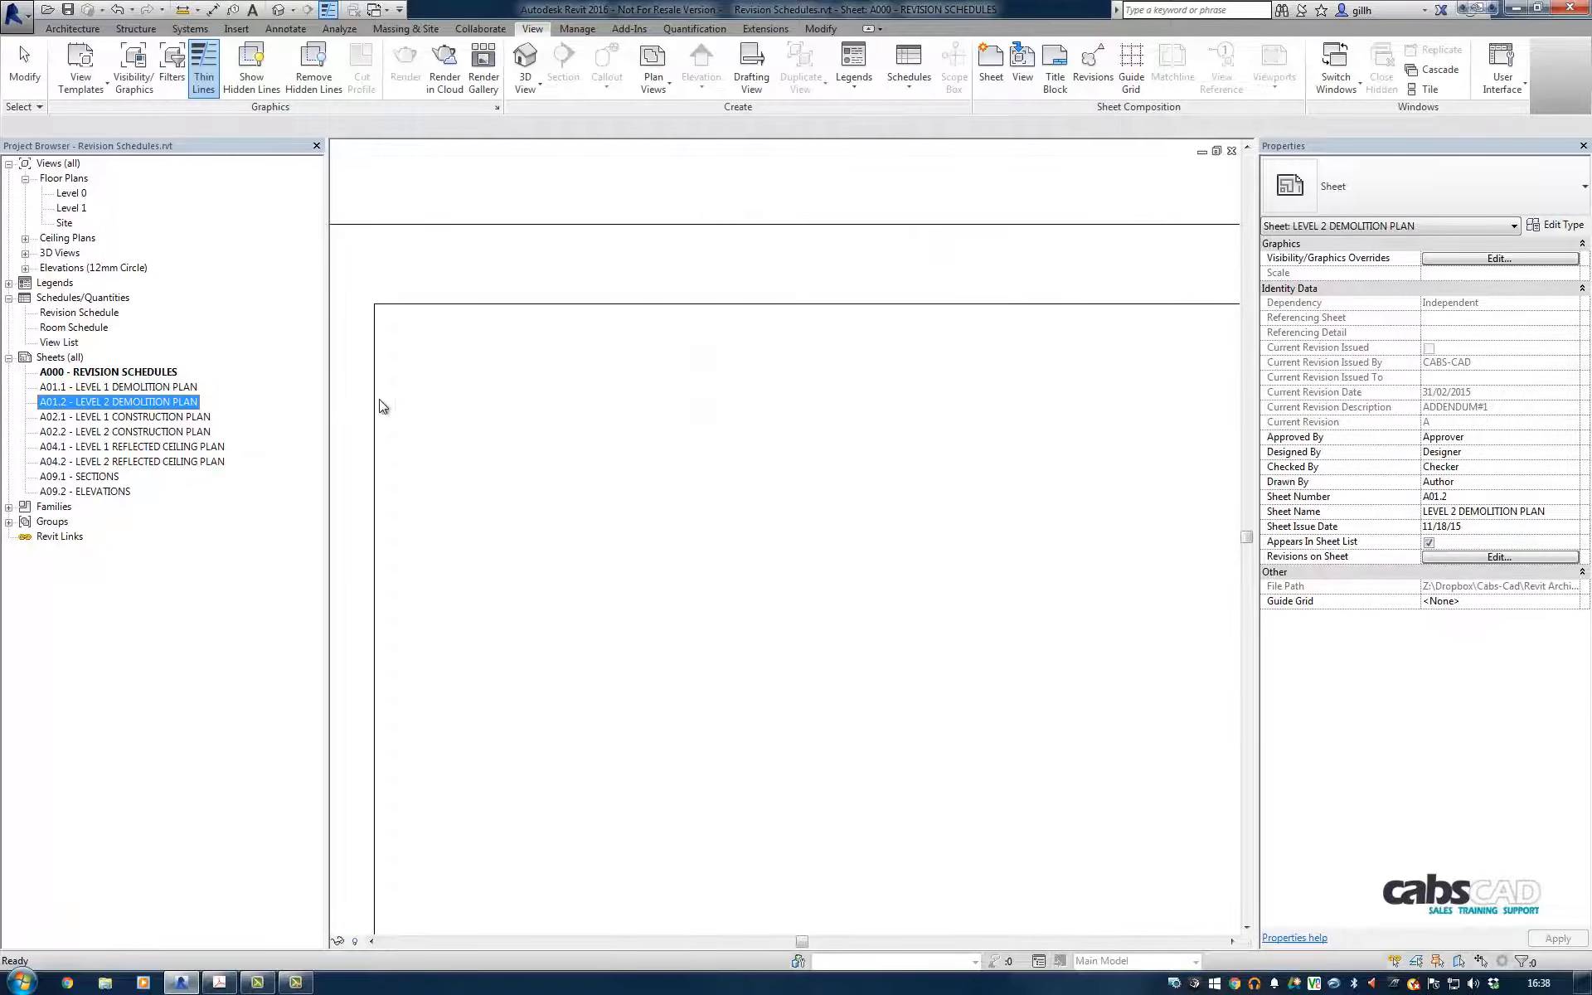
click(158, 446)
click(1497, 558)
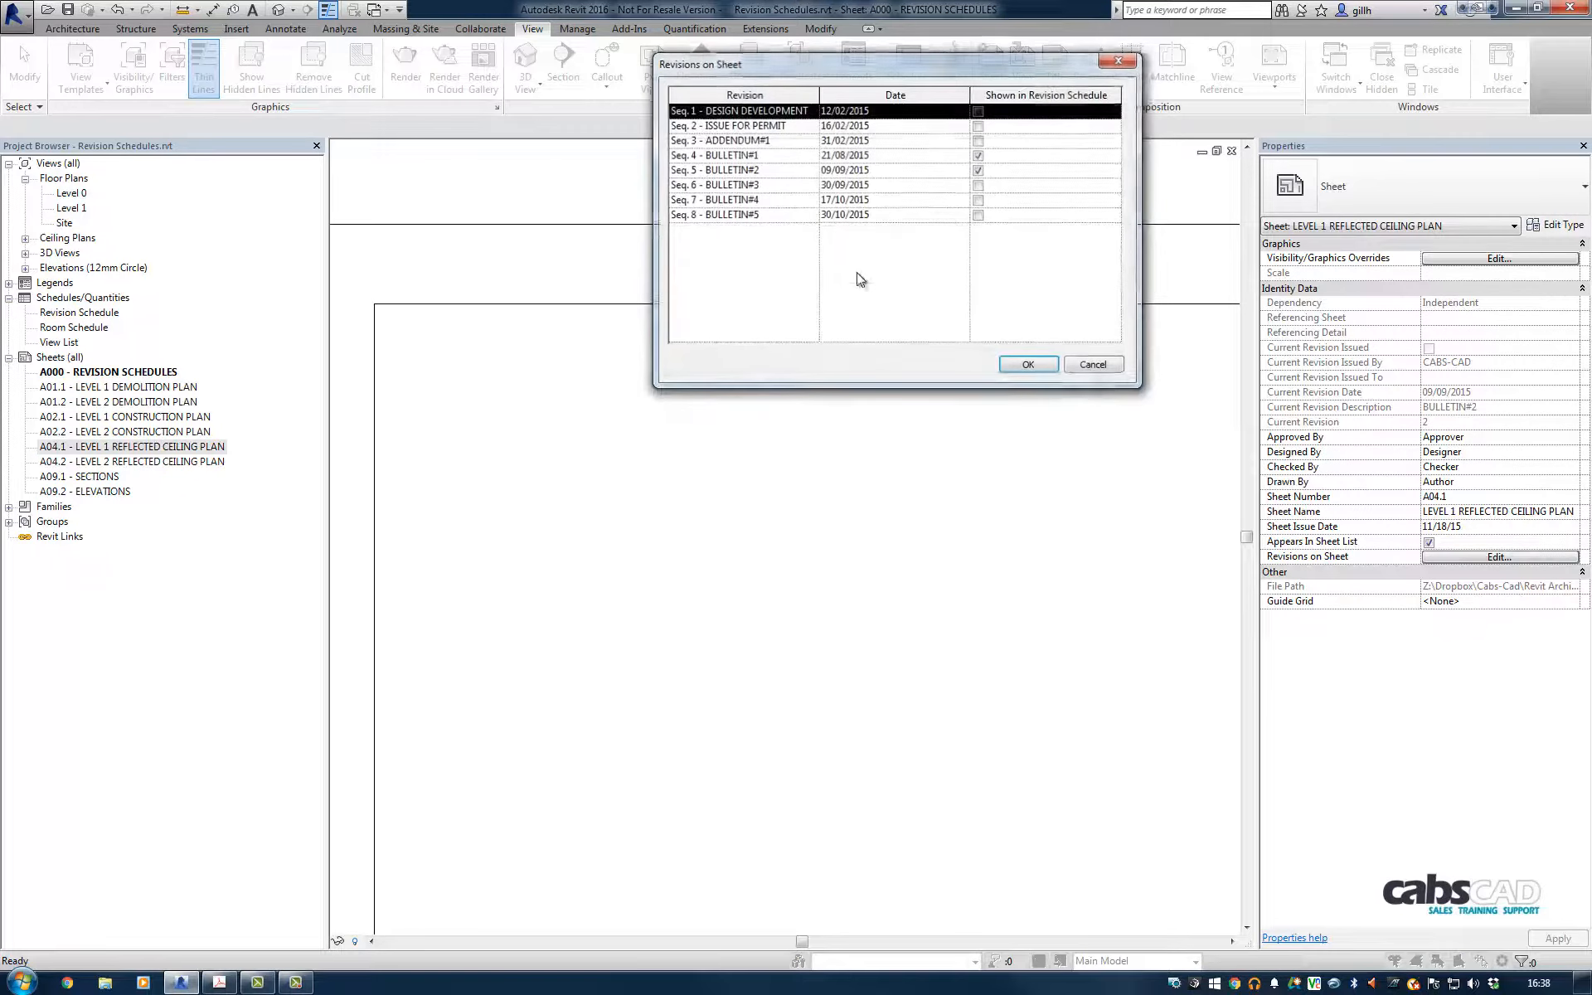
click(1029, 365)
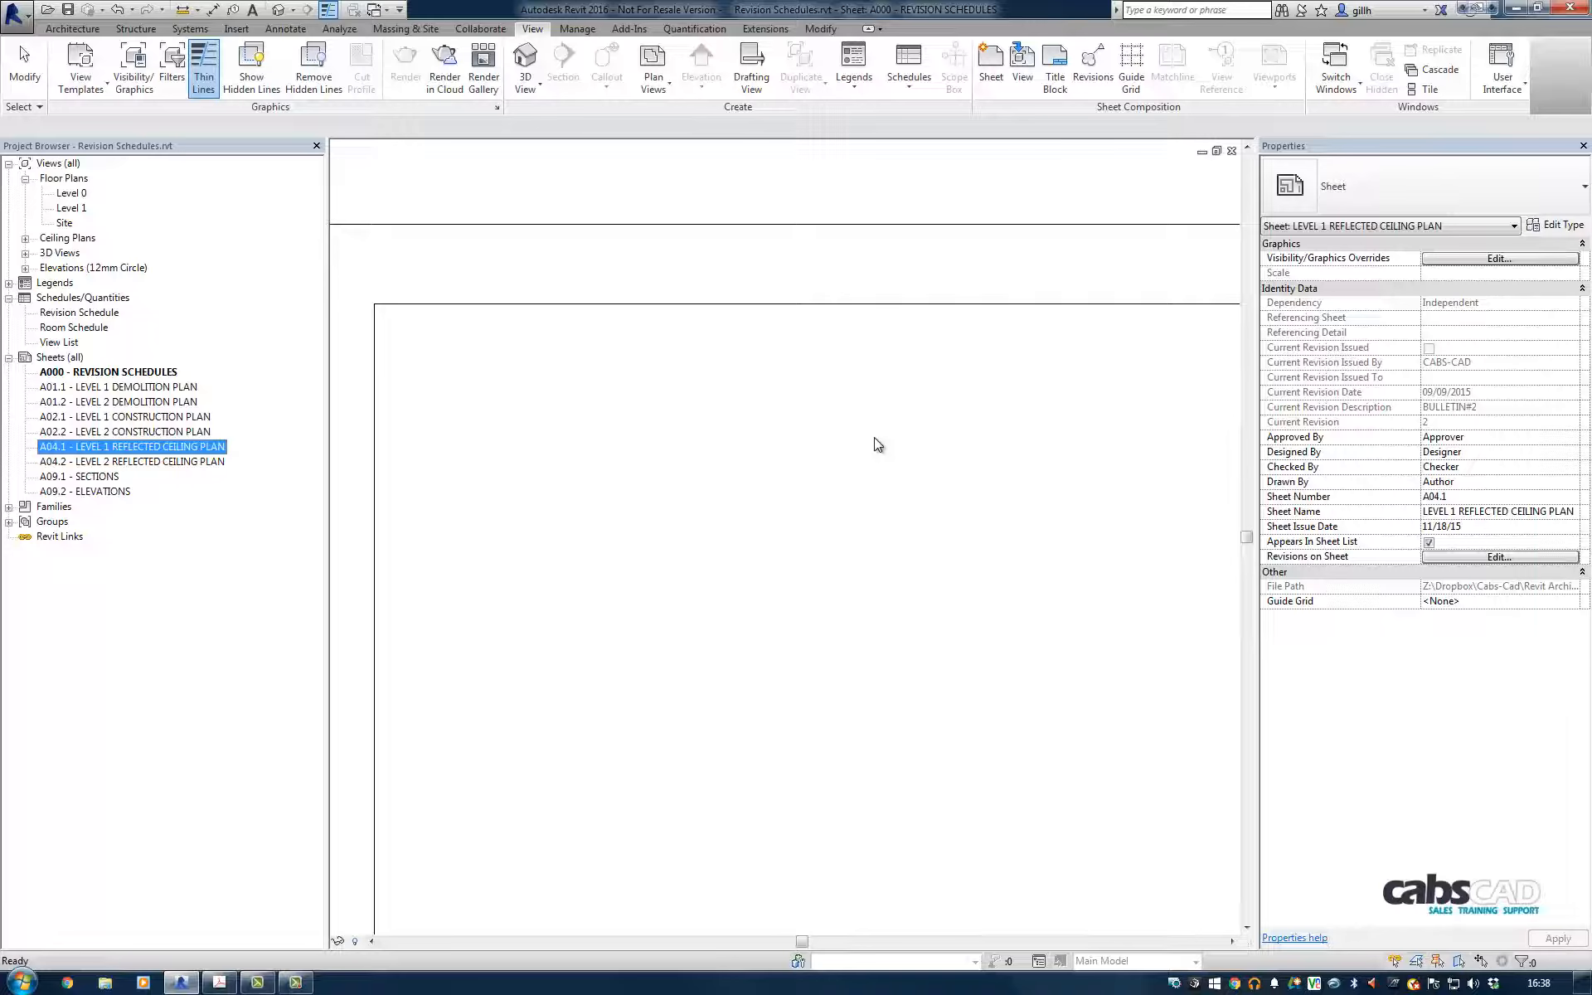
Step: Create a new sheet list and add the Sheet Number and Sheet Name fields to it
click(917, 88)
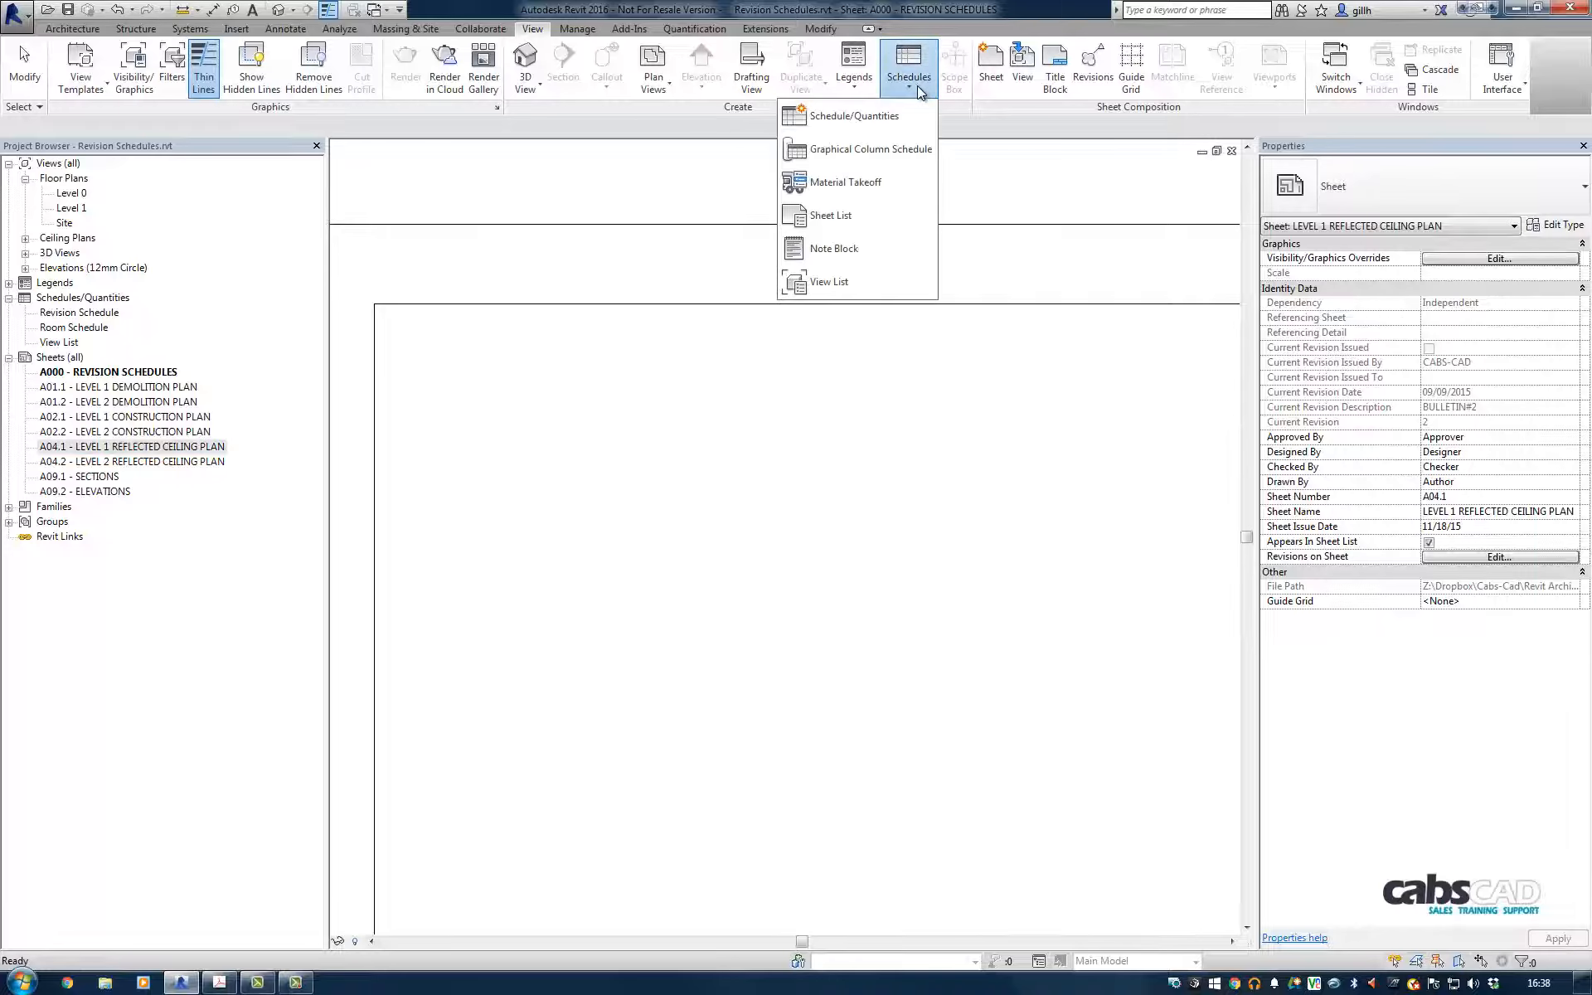
click(859, 219)
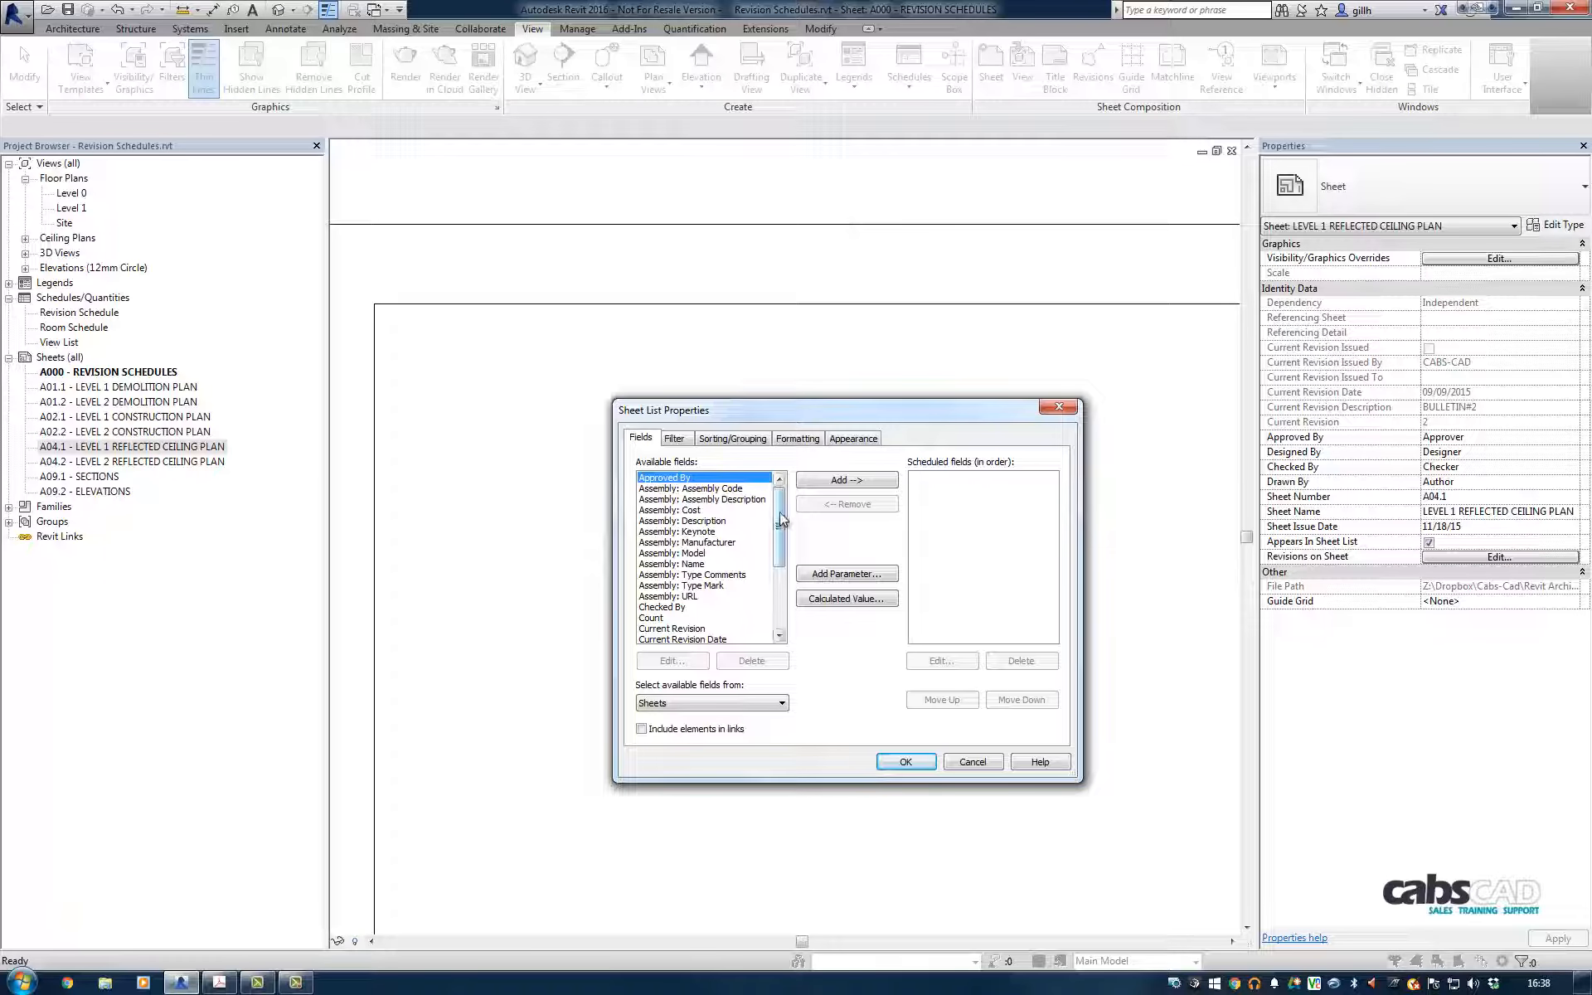
drag(781, 521, 780, 583)
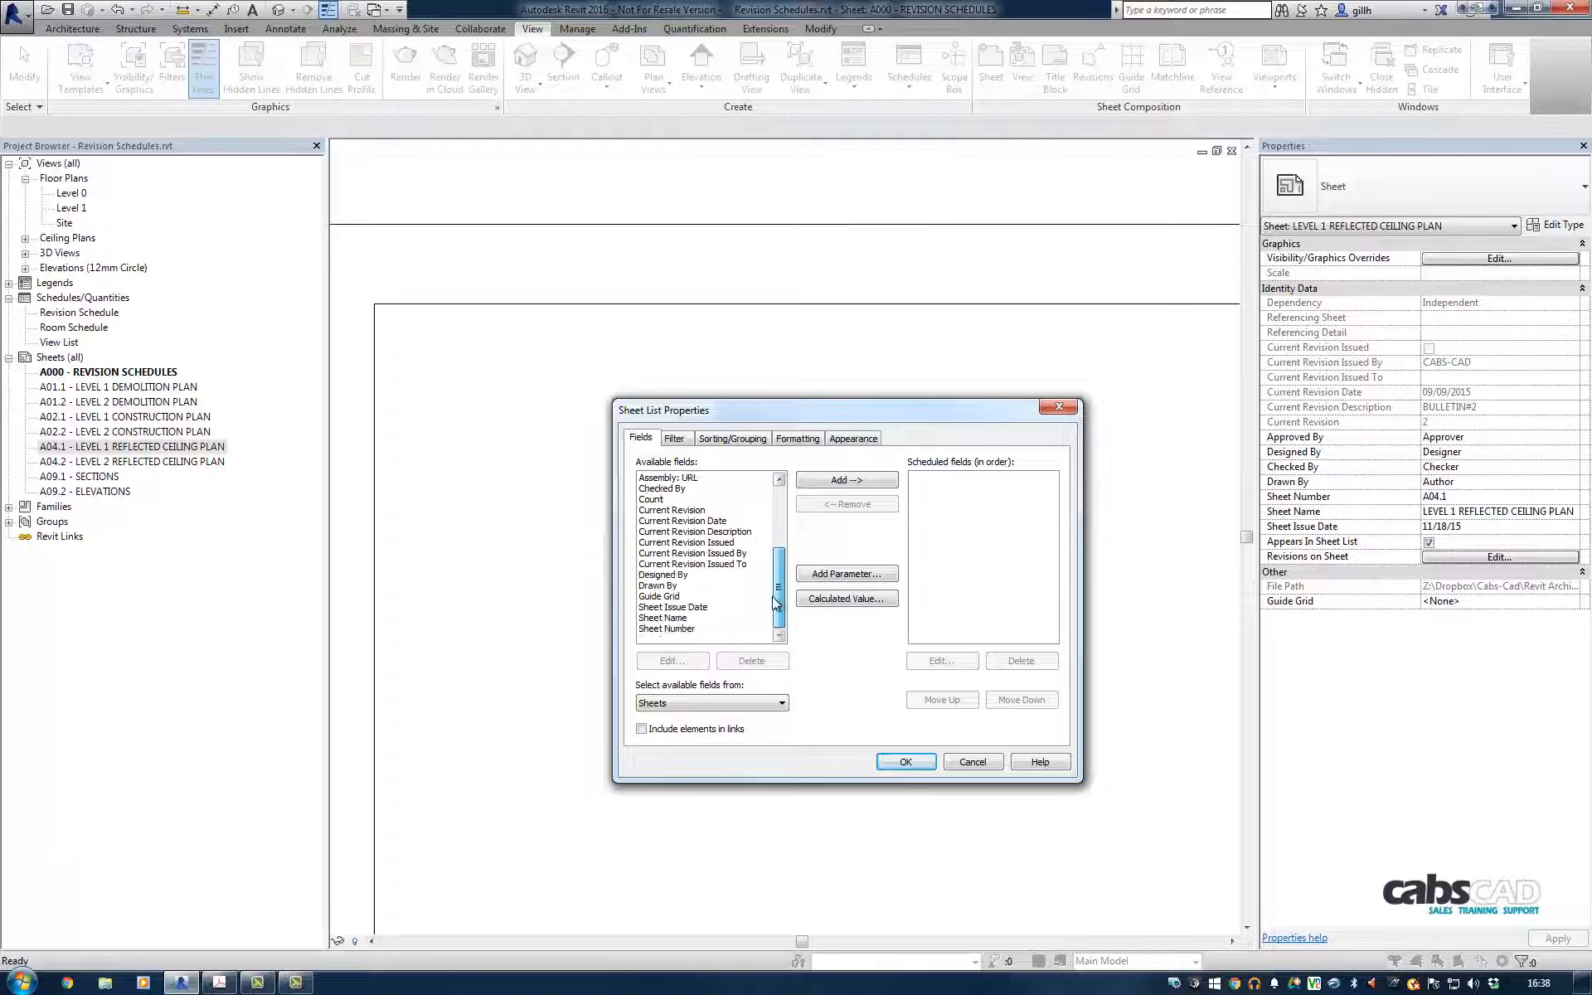
click(665, 630)
click(847, 480)
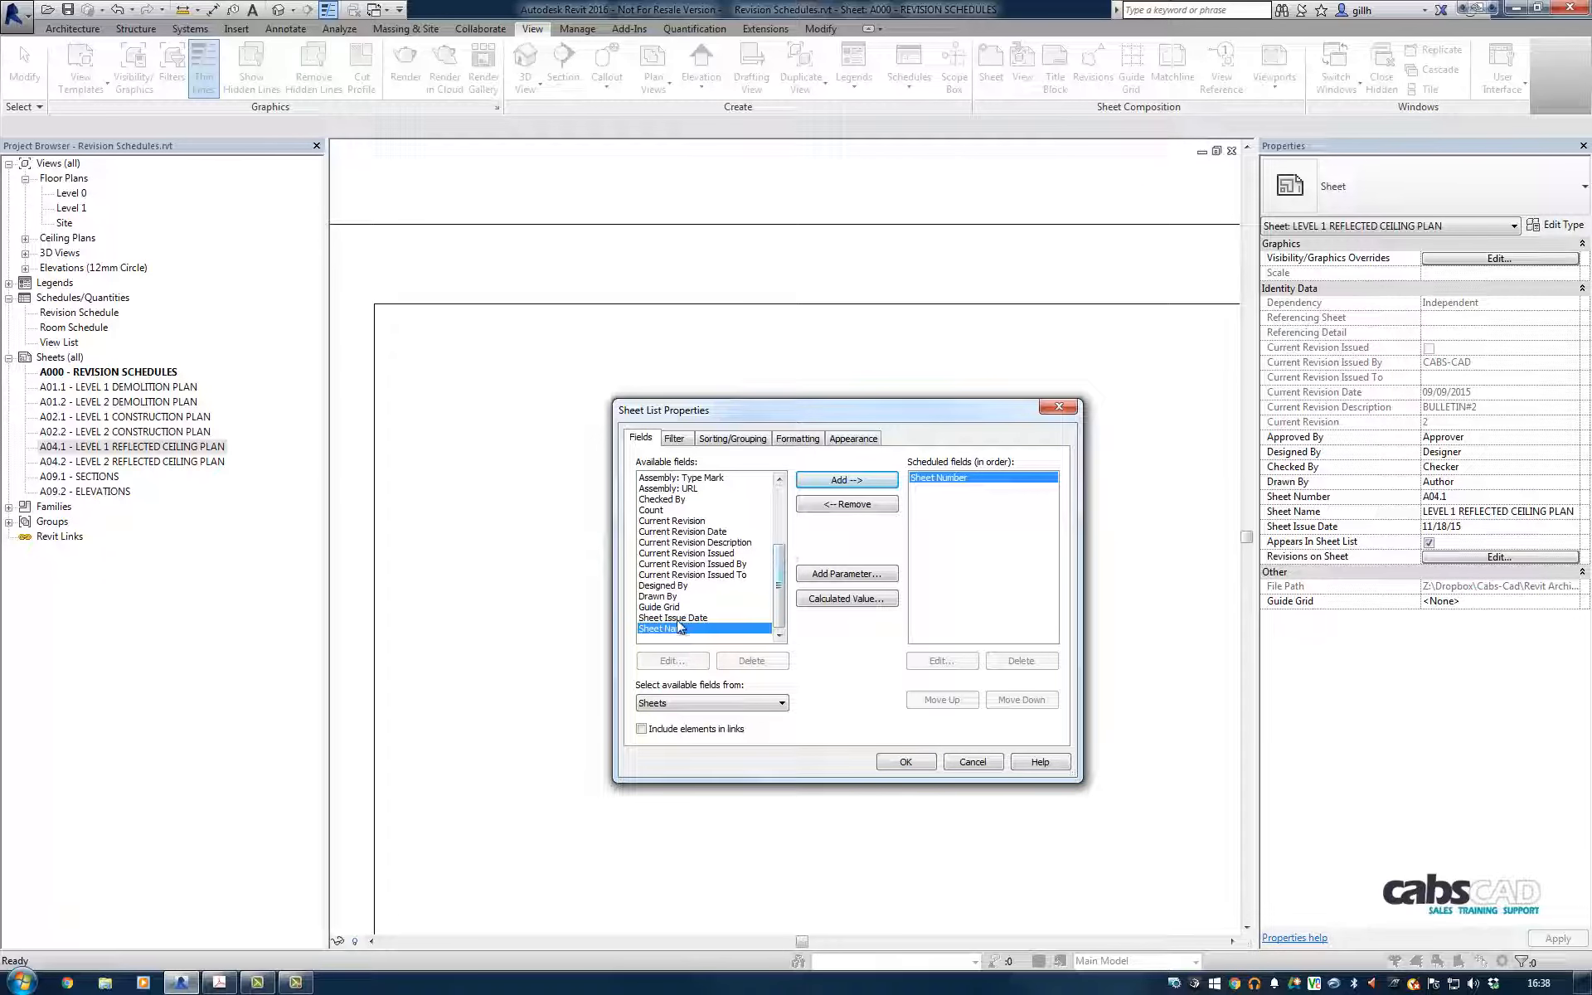
click(847, 480)
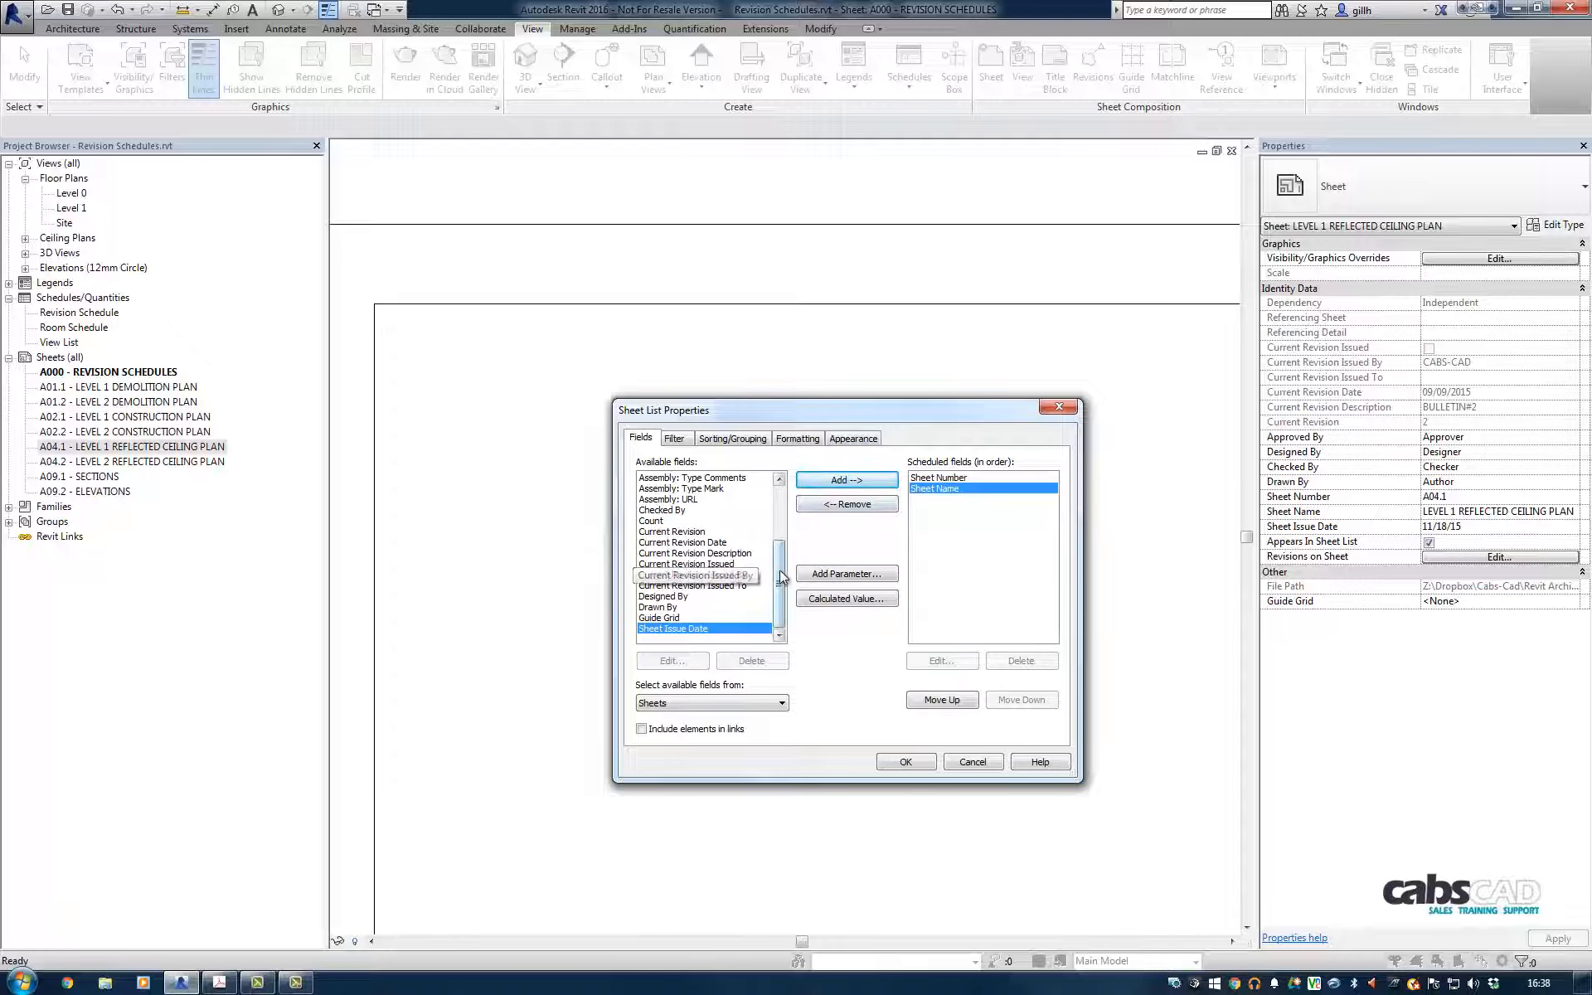
Step: Add the Current Revision, Current Revision Date and Current Revision Description fields in that order and generate the sheet list
mouse_move(785, 578)
mouse_down()
mouse_move(779, 521)
mouse_move(781, 560)
mouse_up()
click(687, 532)
click(820, 482)
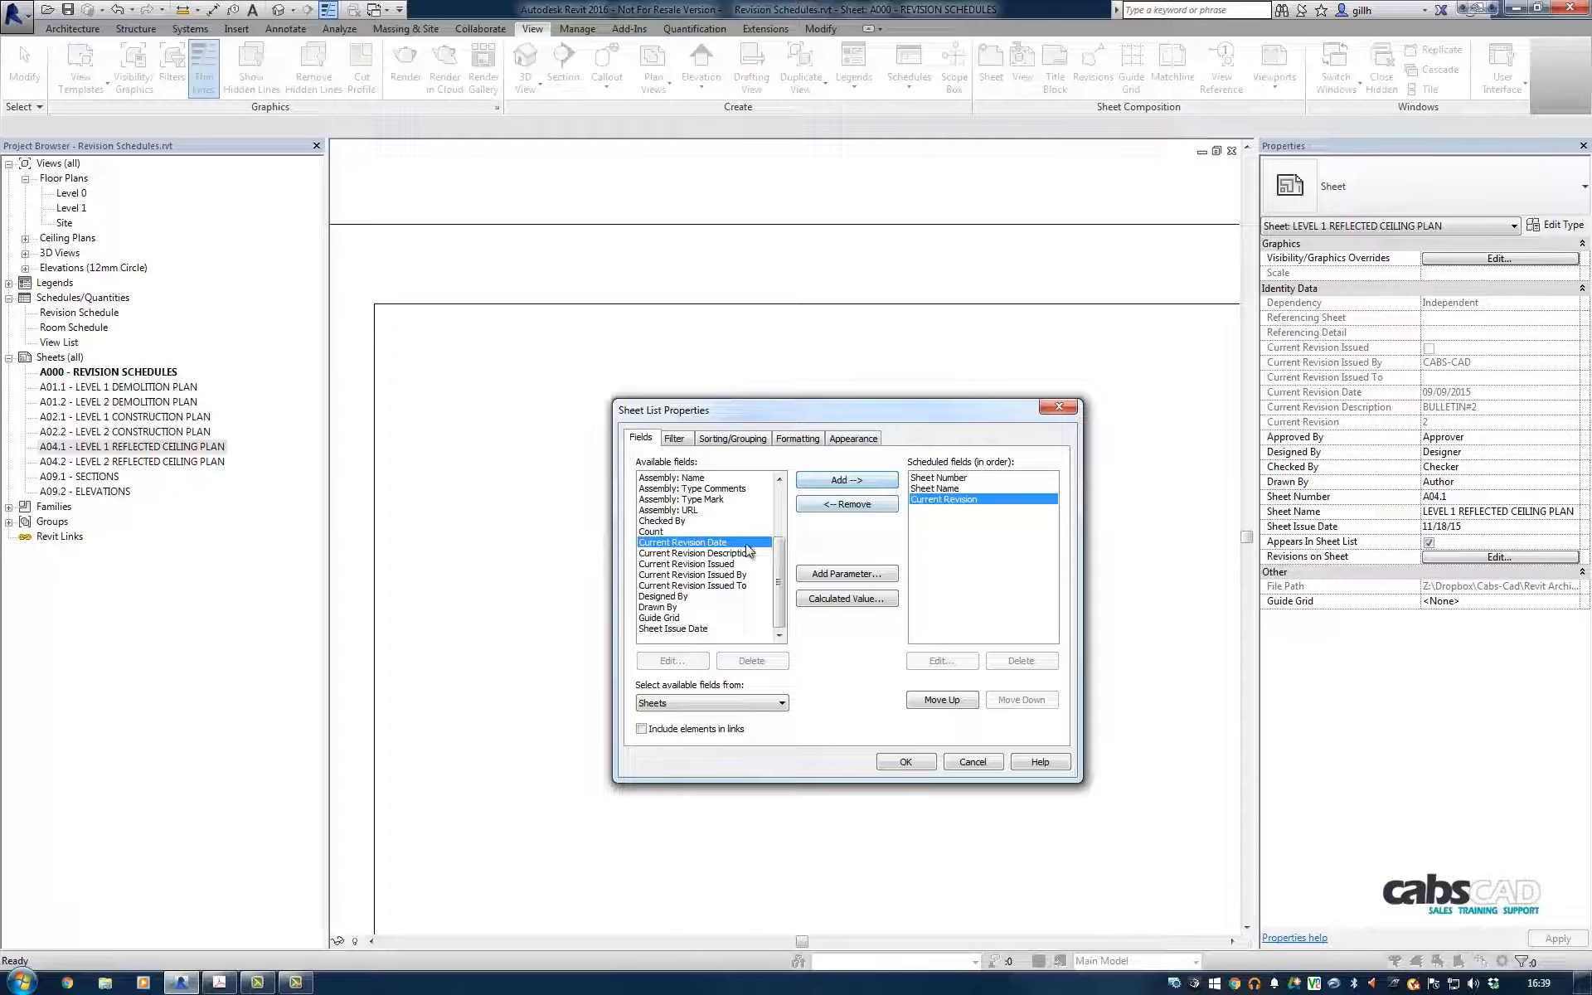
click(721, 553)
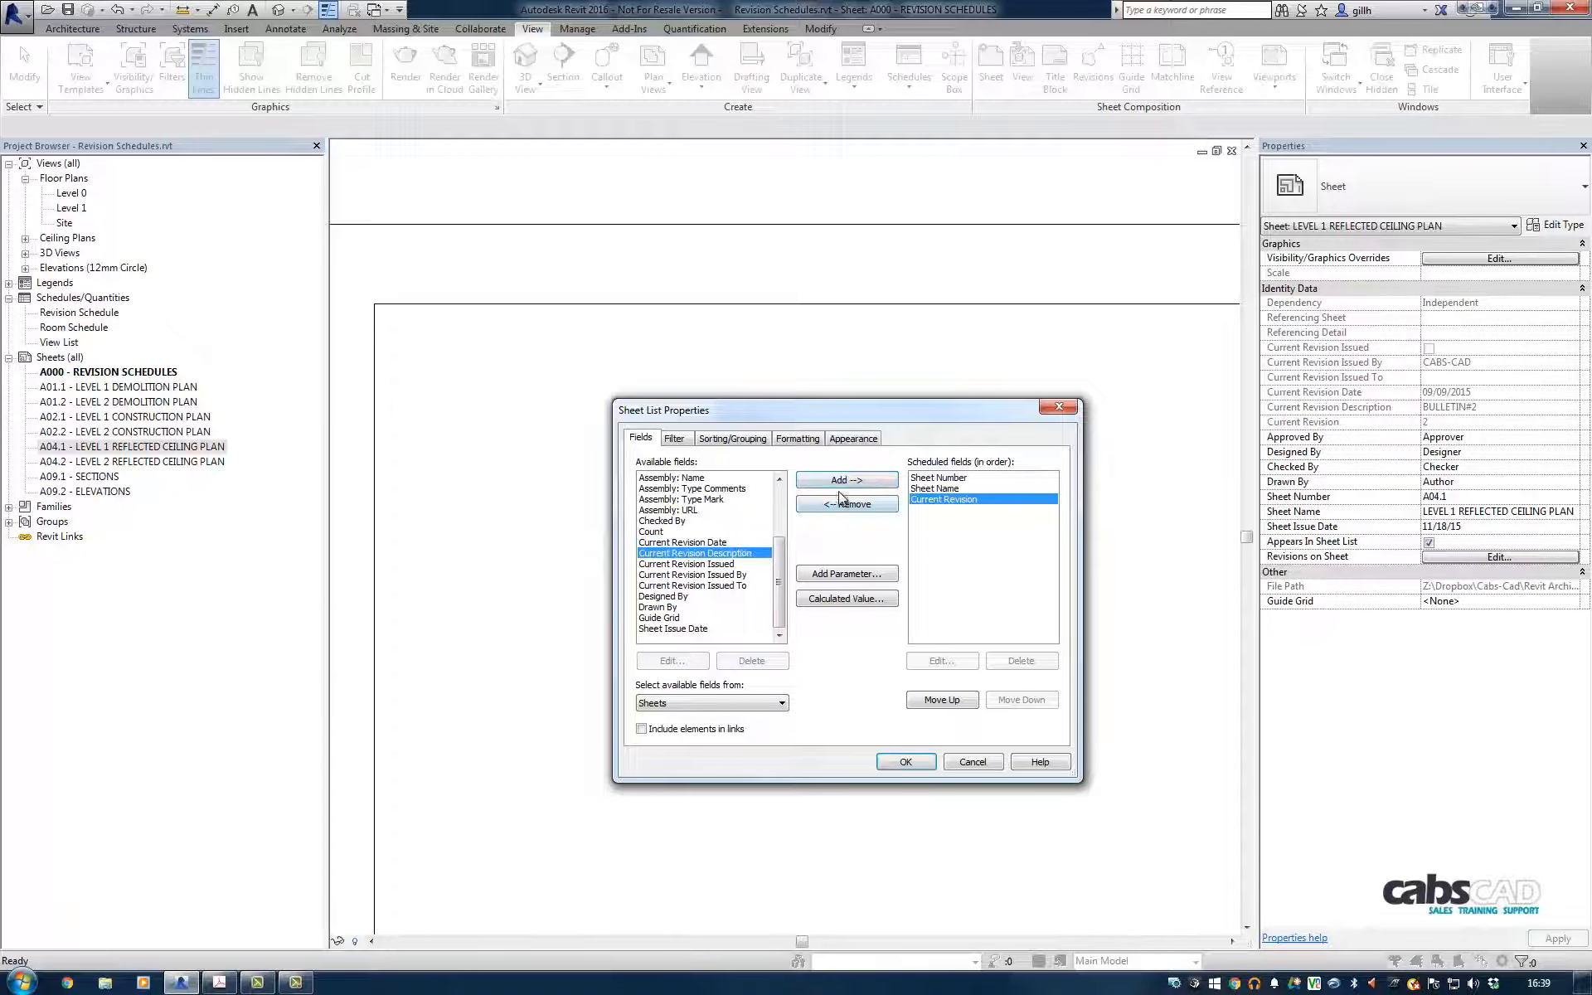
click(718, 542)
click(854, 484)
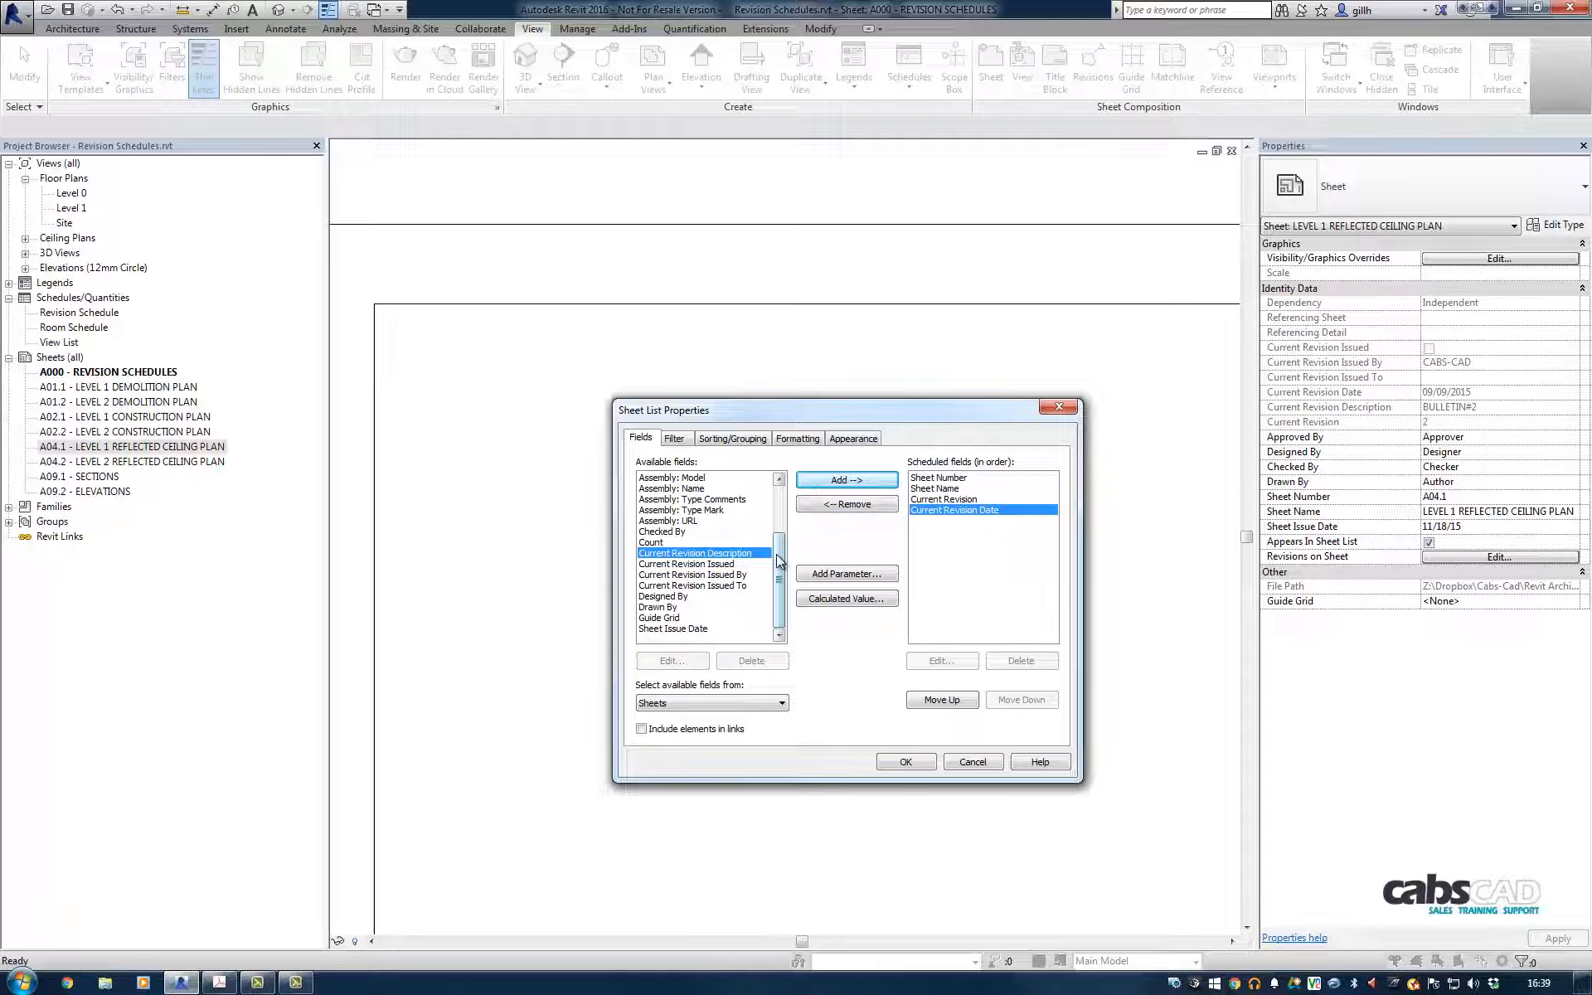
scroll(785, 574, up, 1)
mouse_move(784, 567)
mouse_down()
mouse_move(790, 532)
mouse_move(793, 569)
mouse_up()
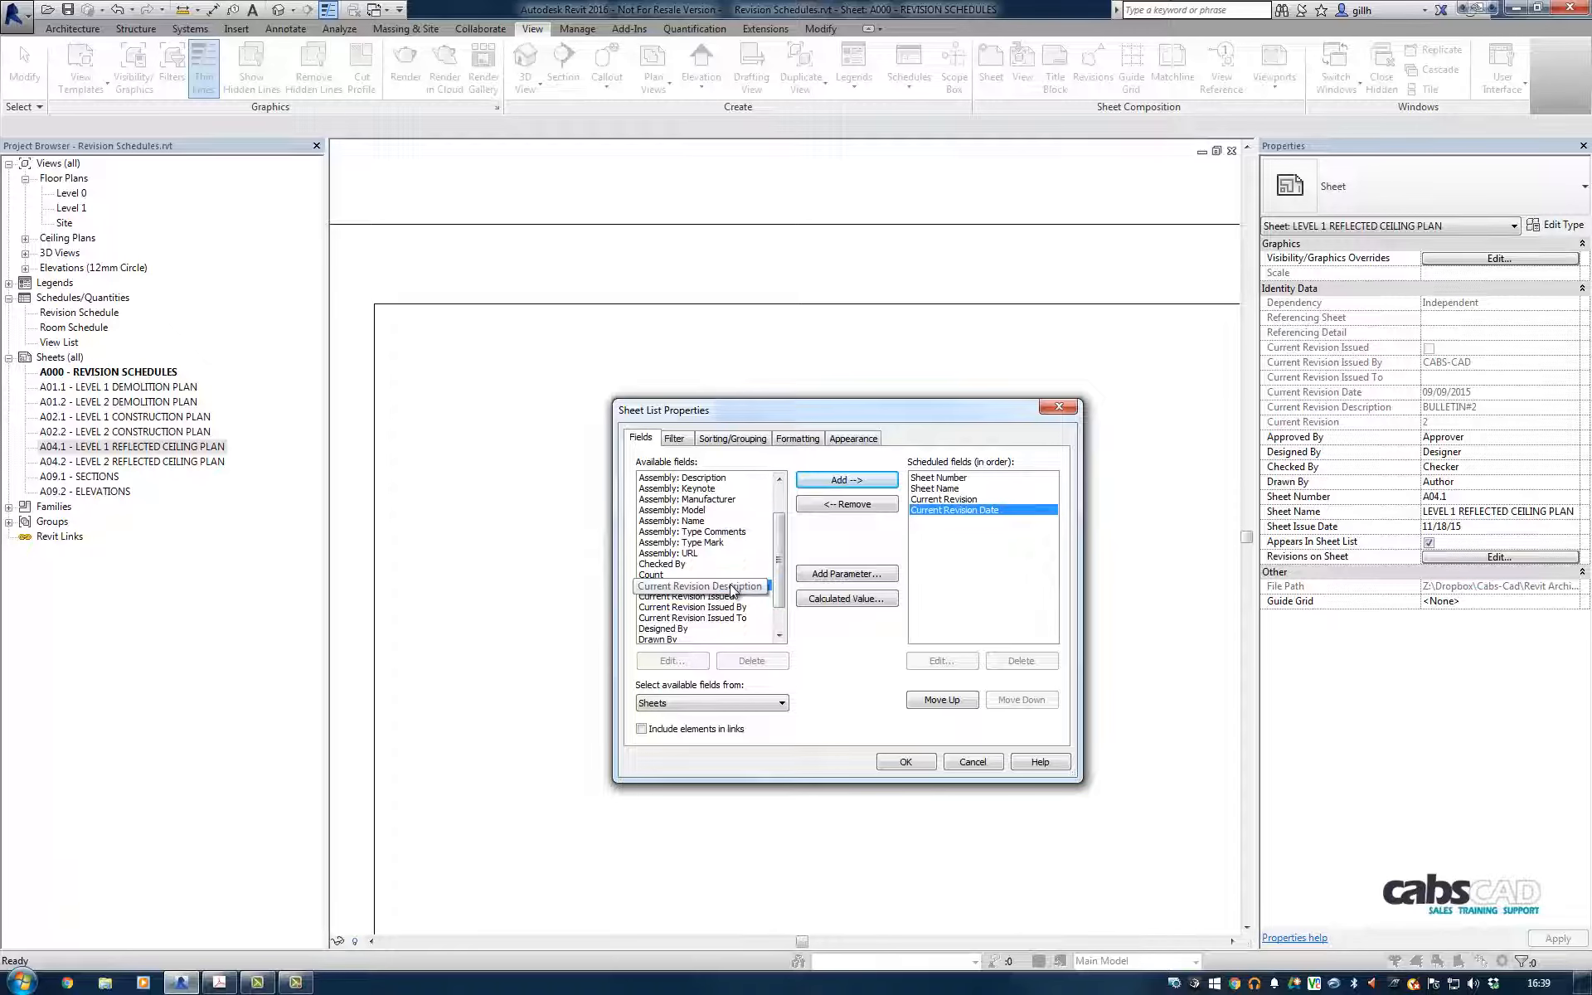
click(858, 481)
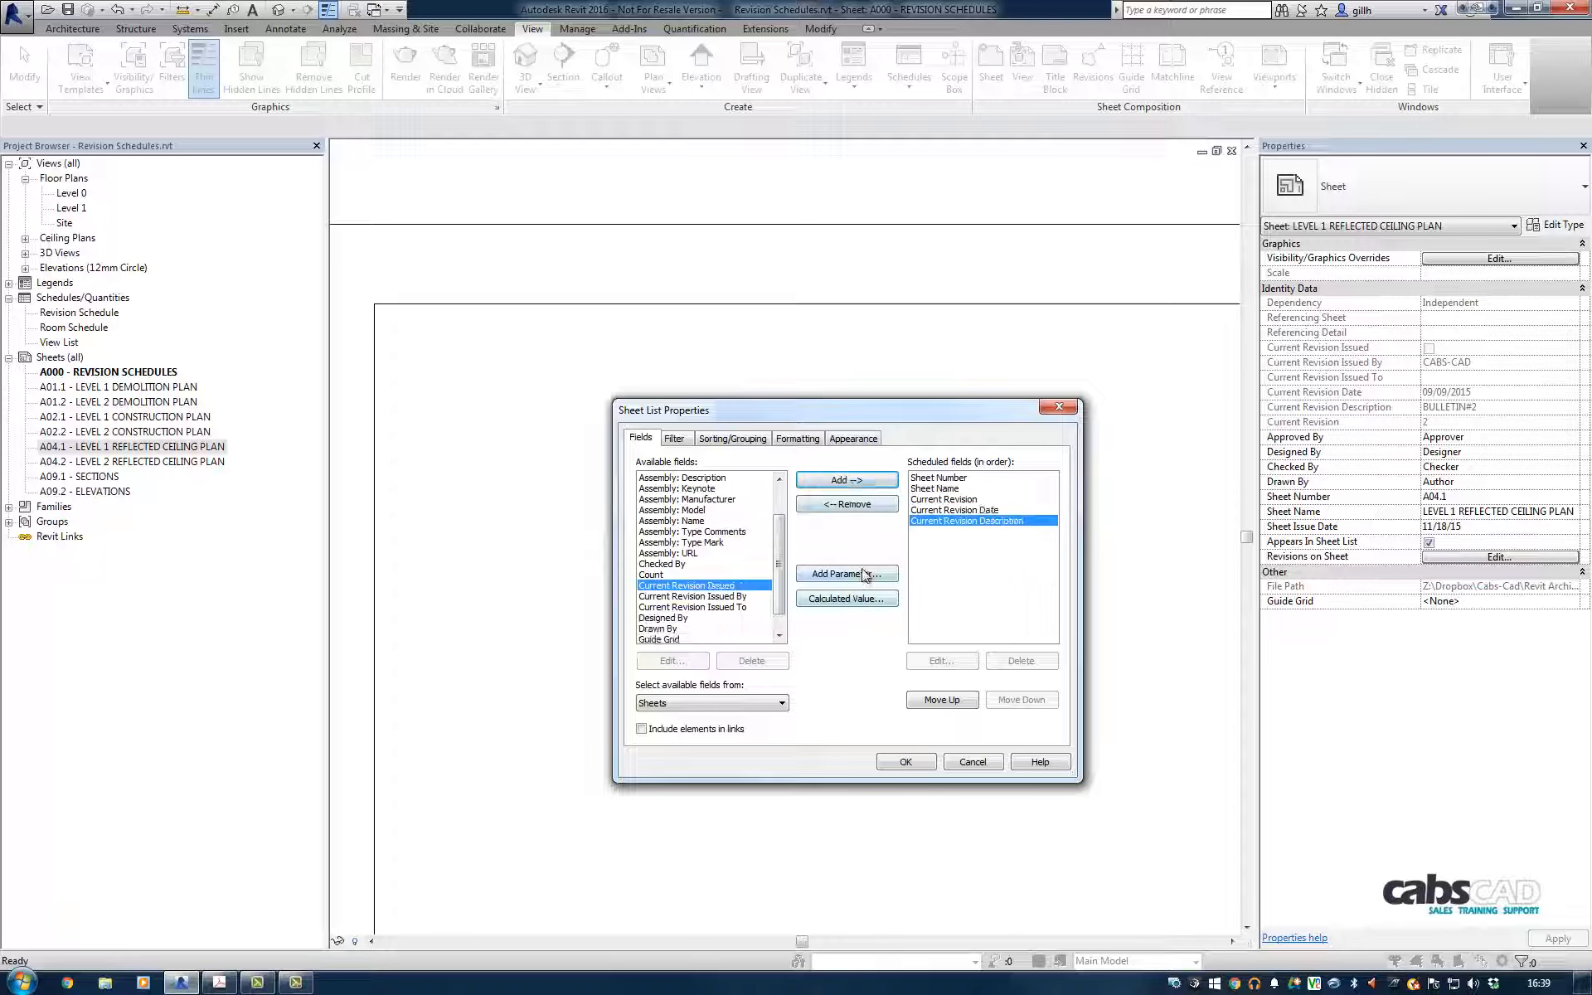
click(907, 762)
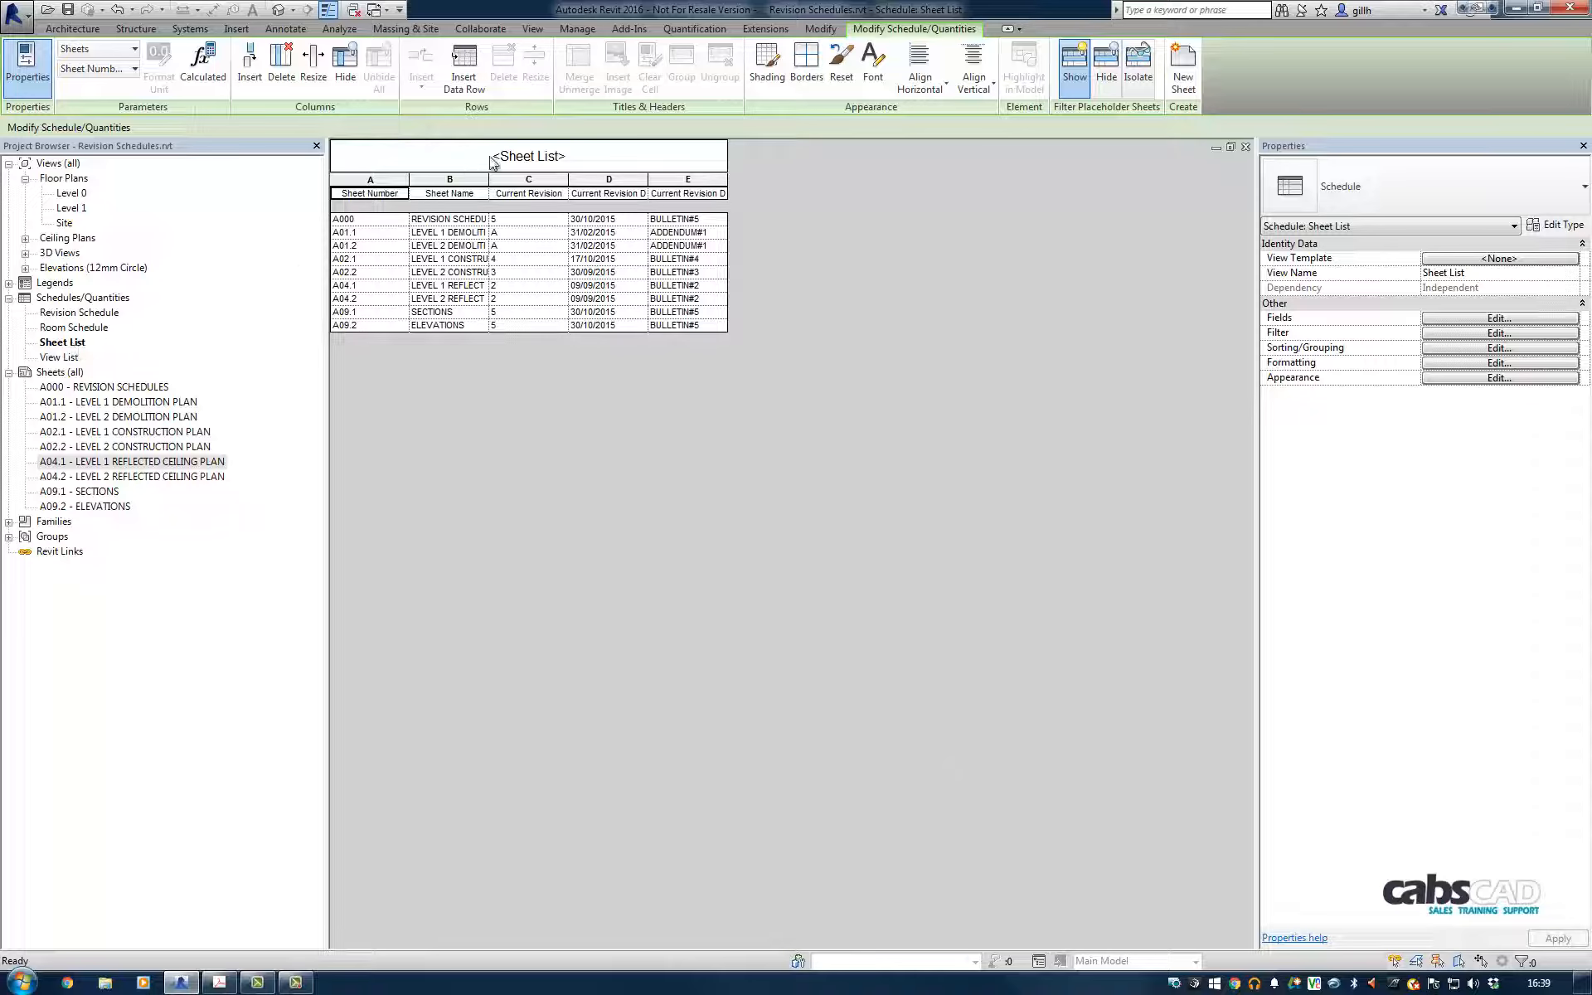
Step: Rename the sheet list's title to REVISION SCHEDULE
click(556, 156)
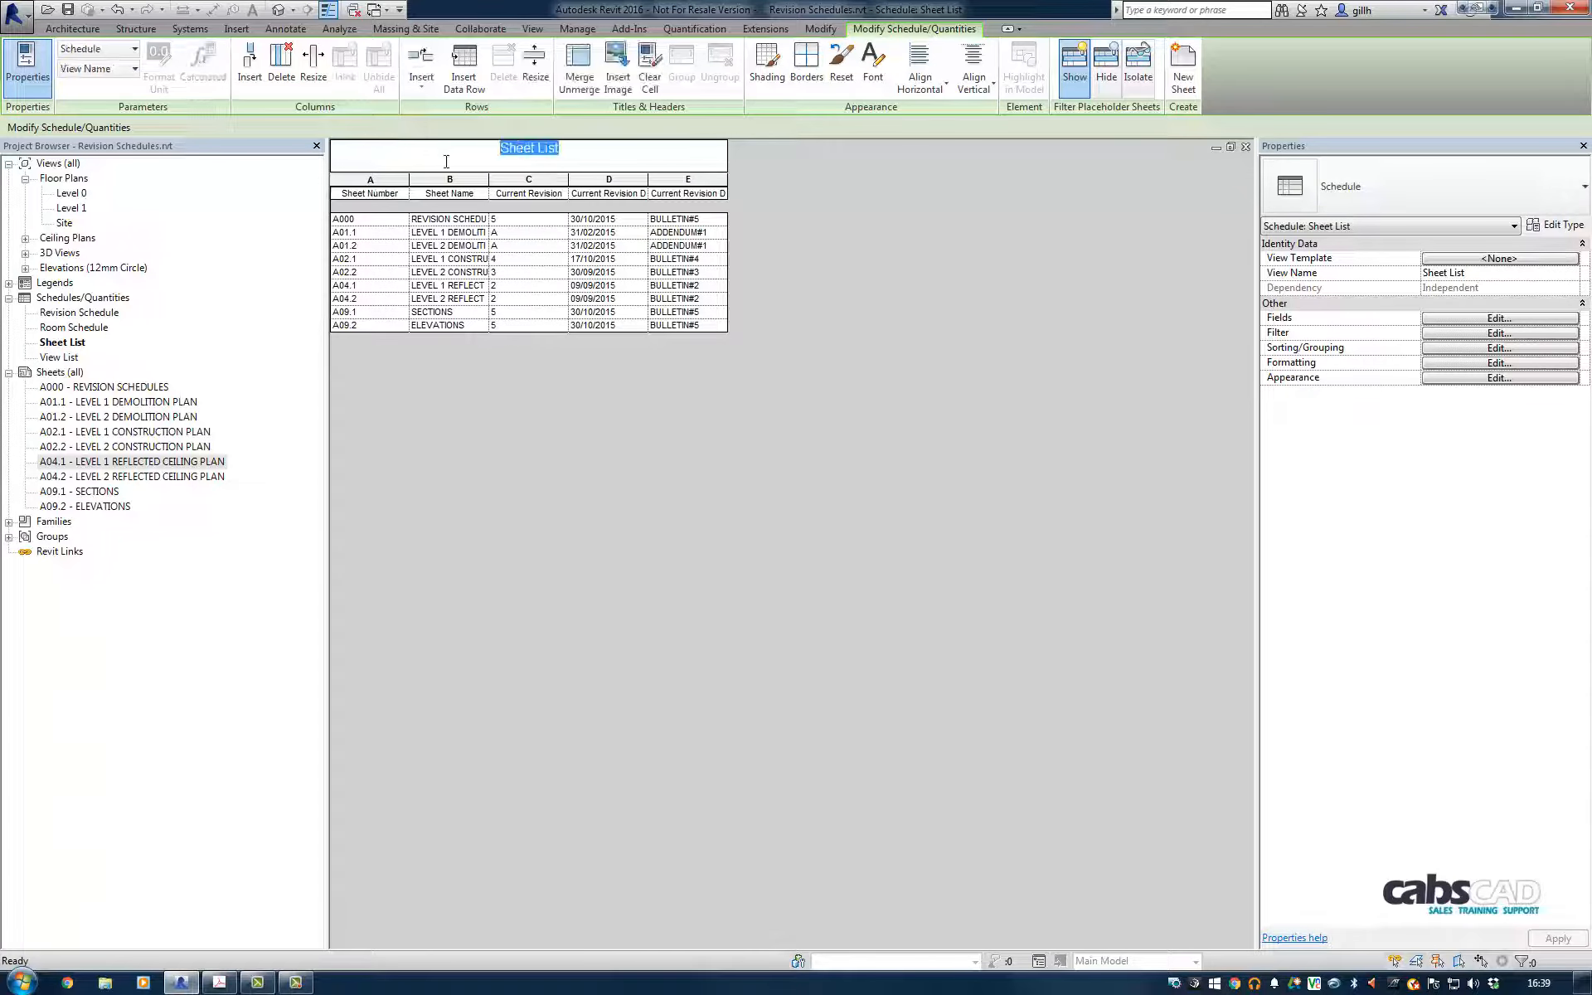
text(R)
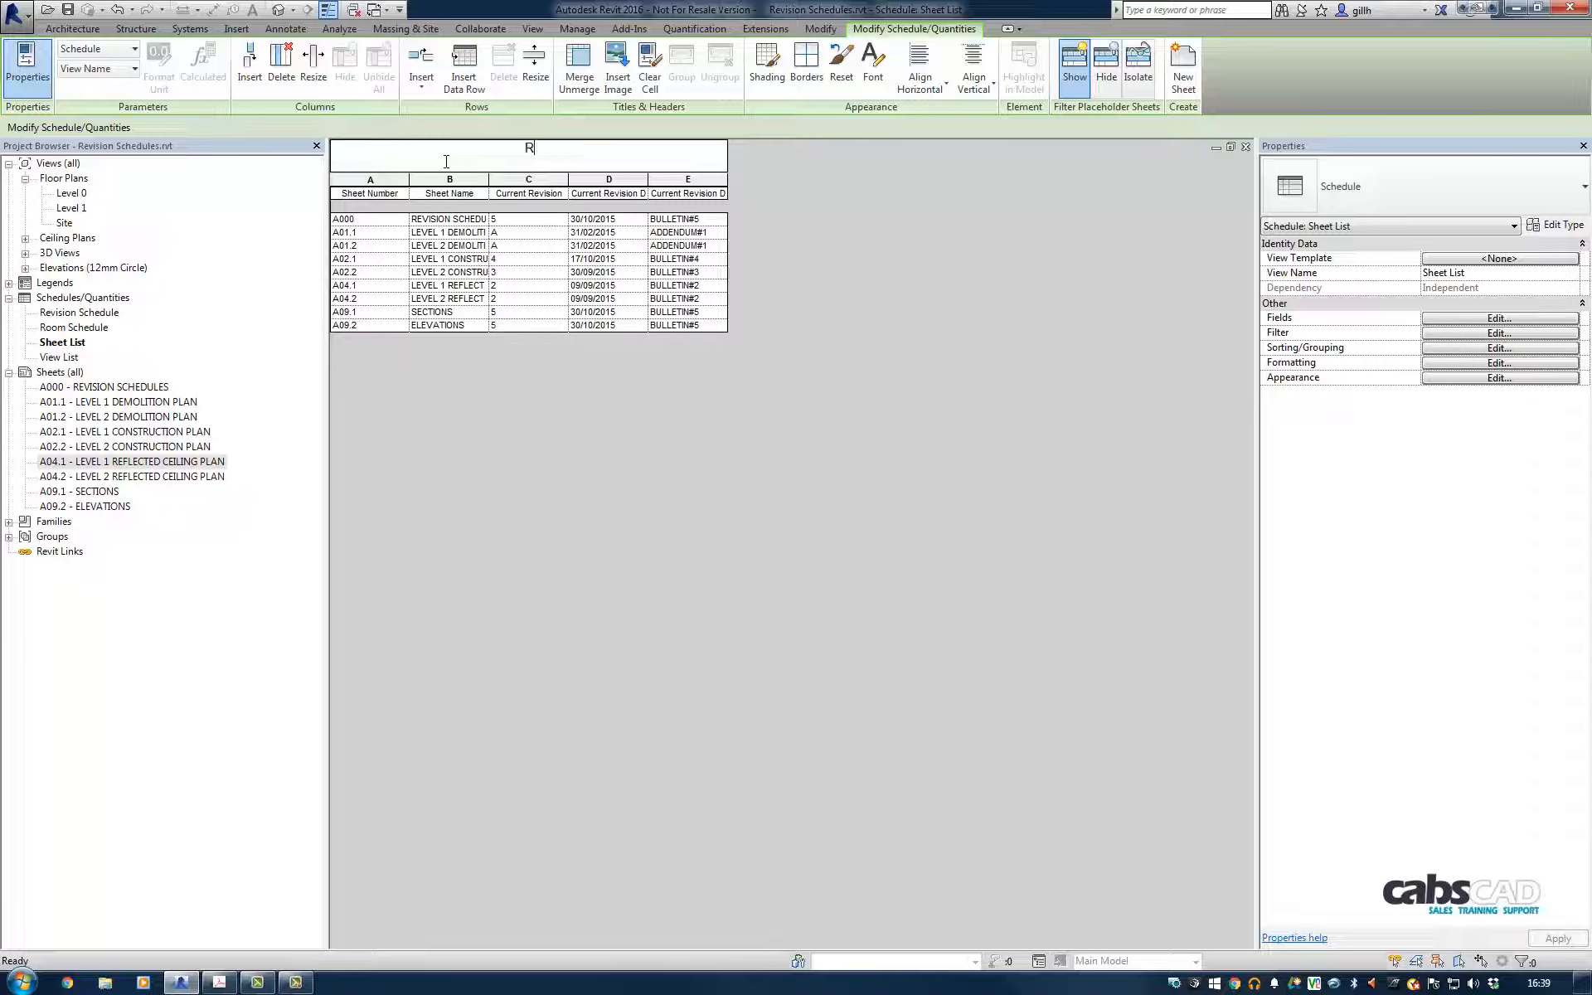
text(EVISION SCHEDULE)
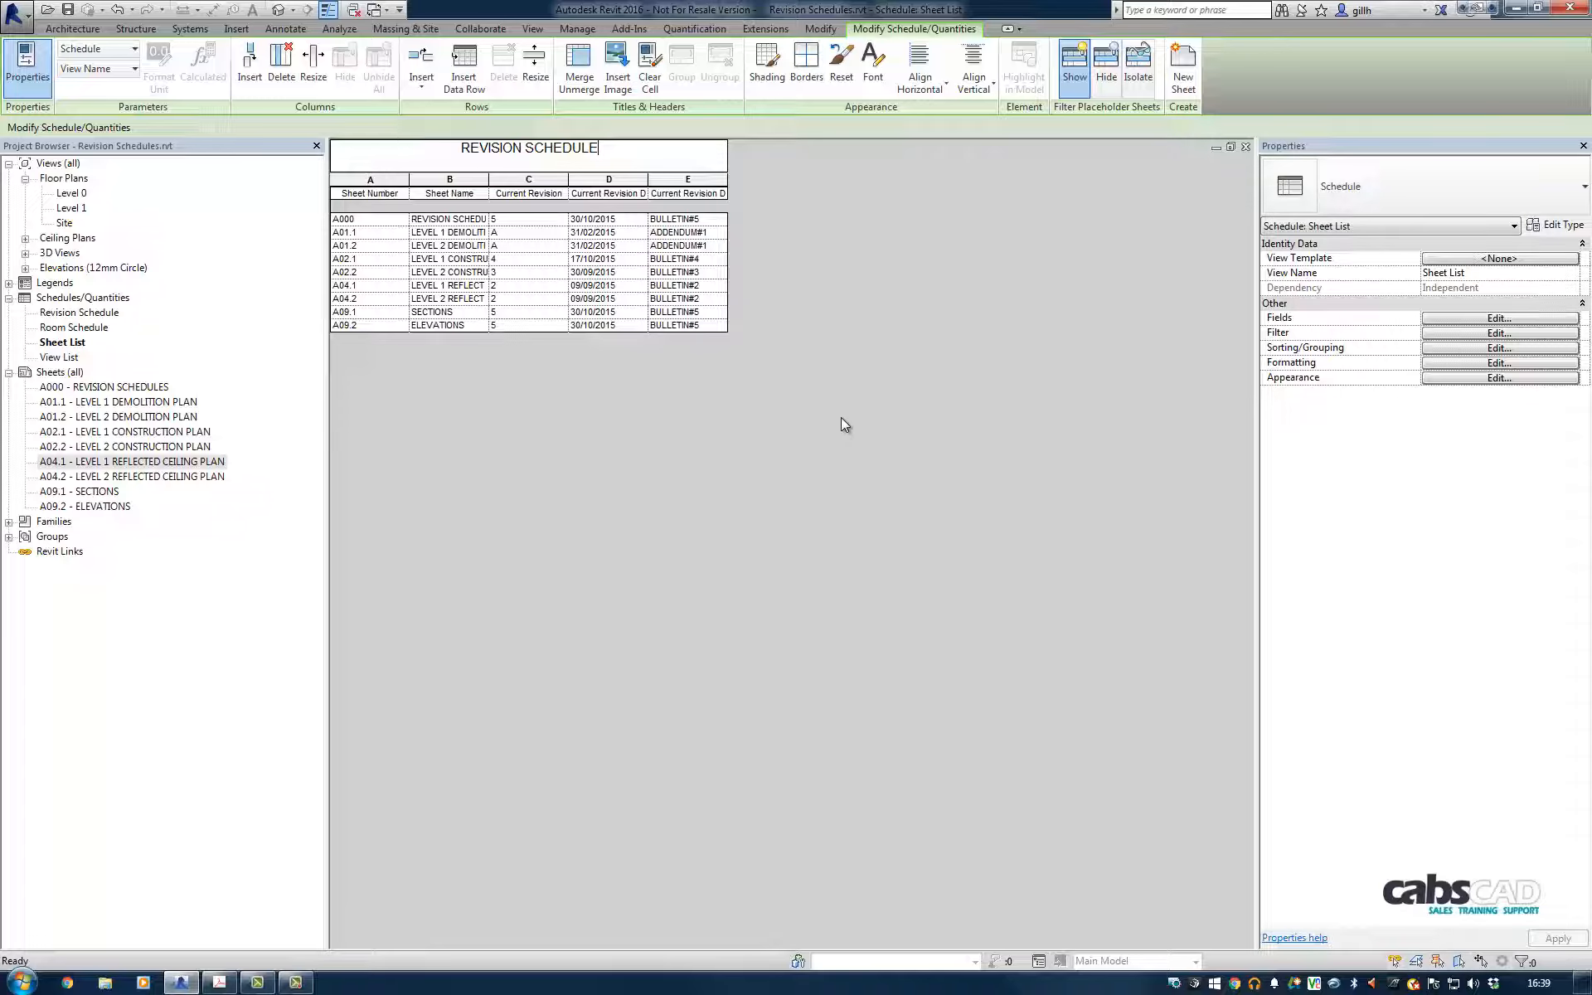
click(473, 223)
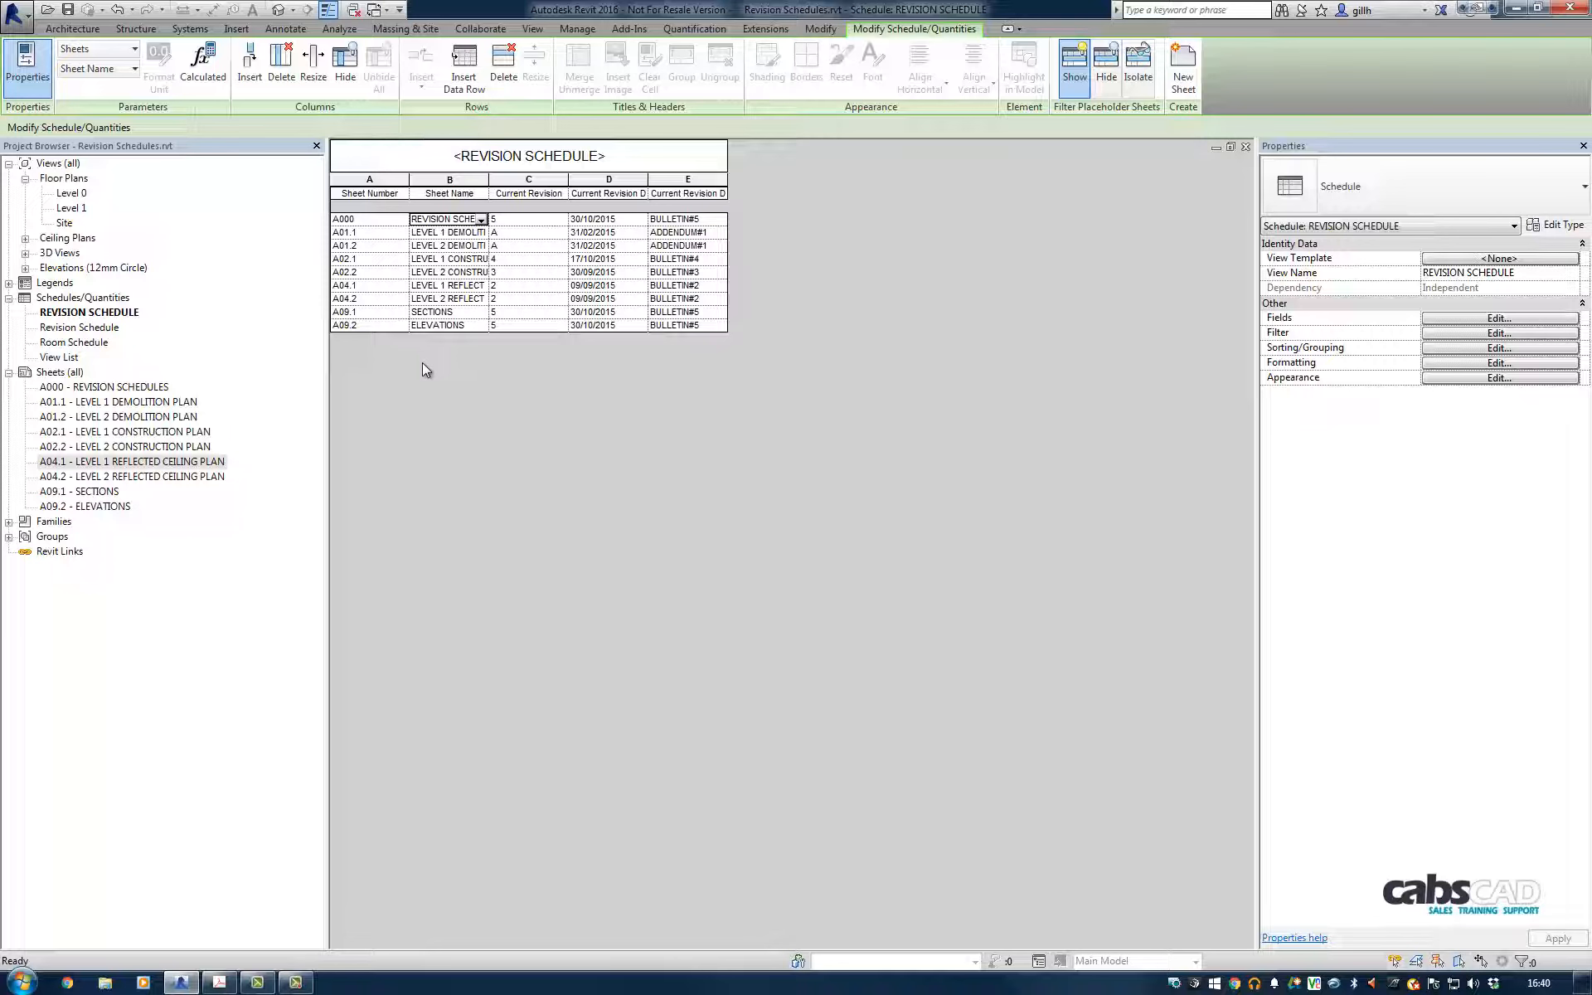
Step: Open sheet A000 - REVISION SCHEDULES and place the REVISION SCHEDULE inside the upper-left corner of its border
double_click(122, 387)
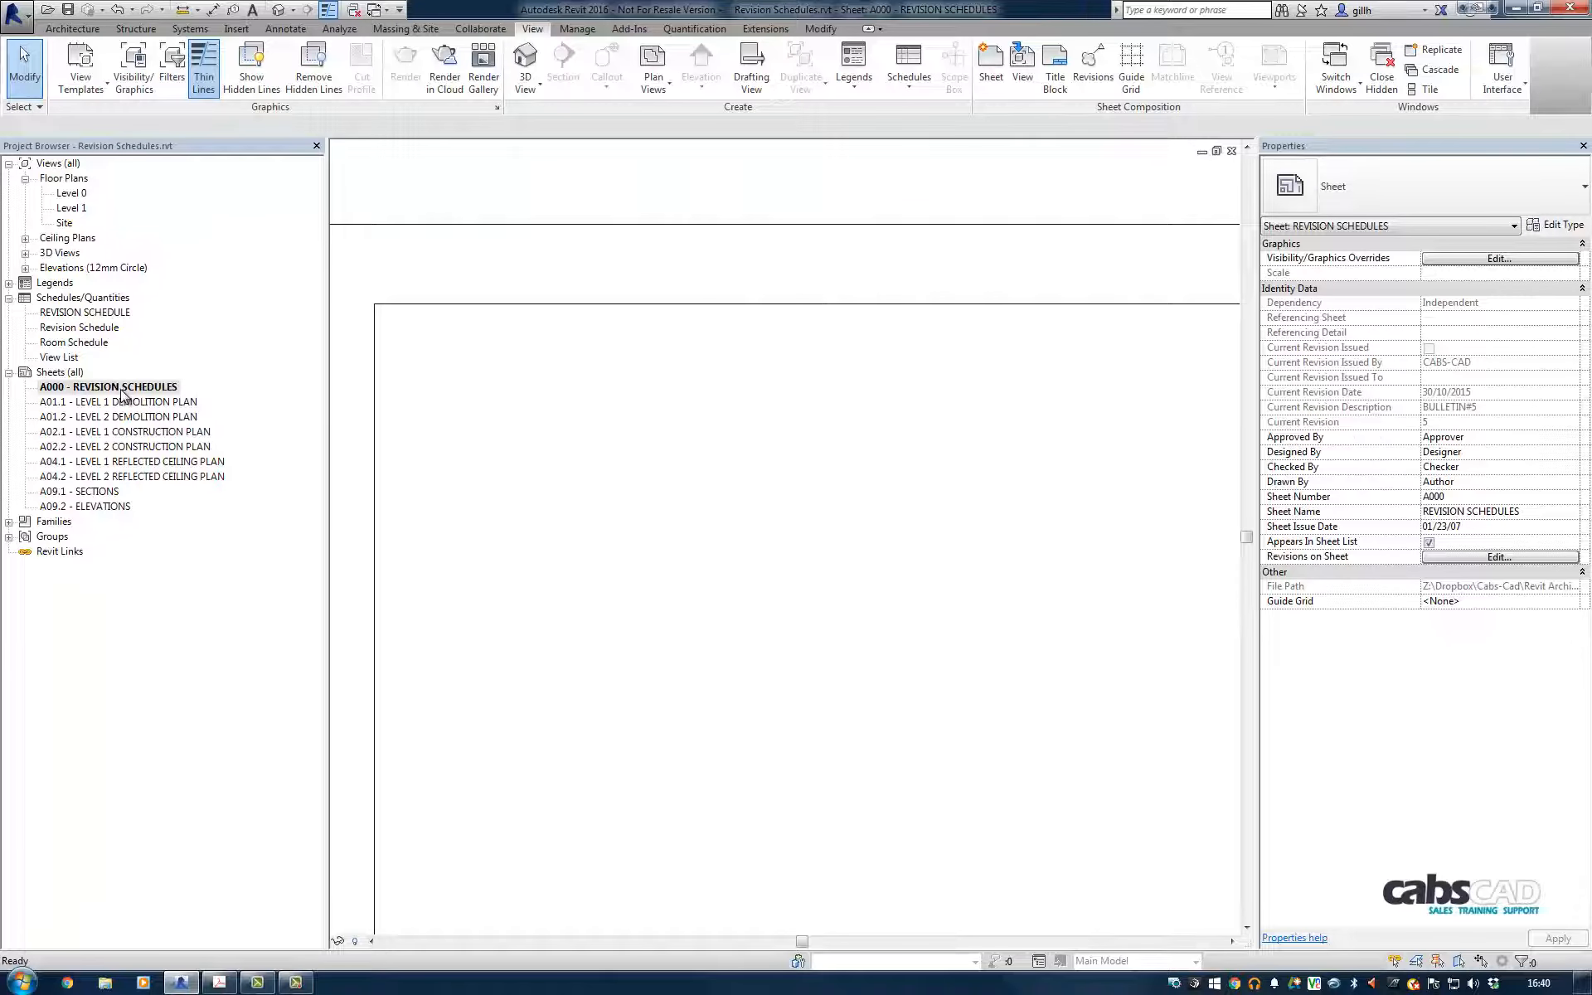
drag(71, 315, 740, 501)
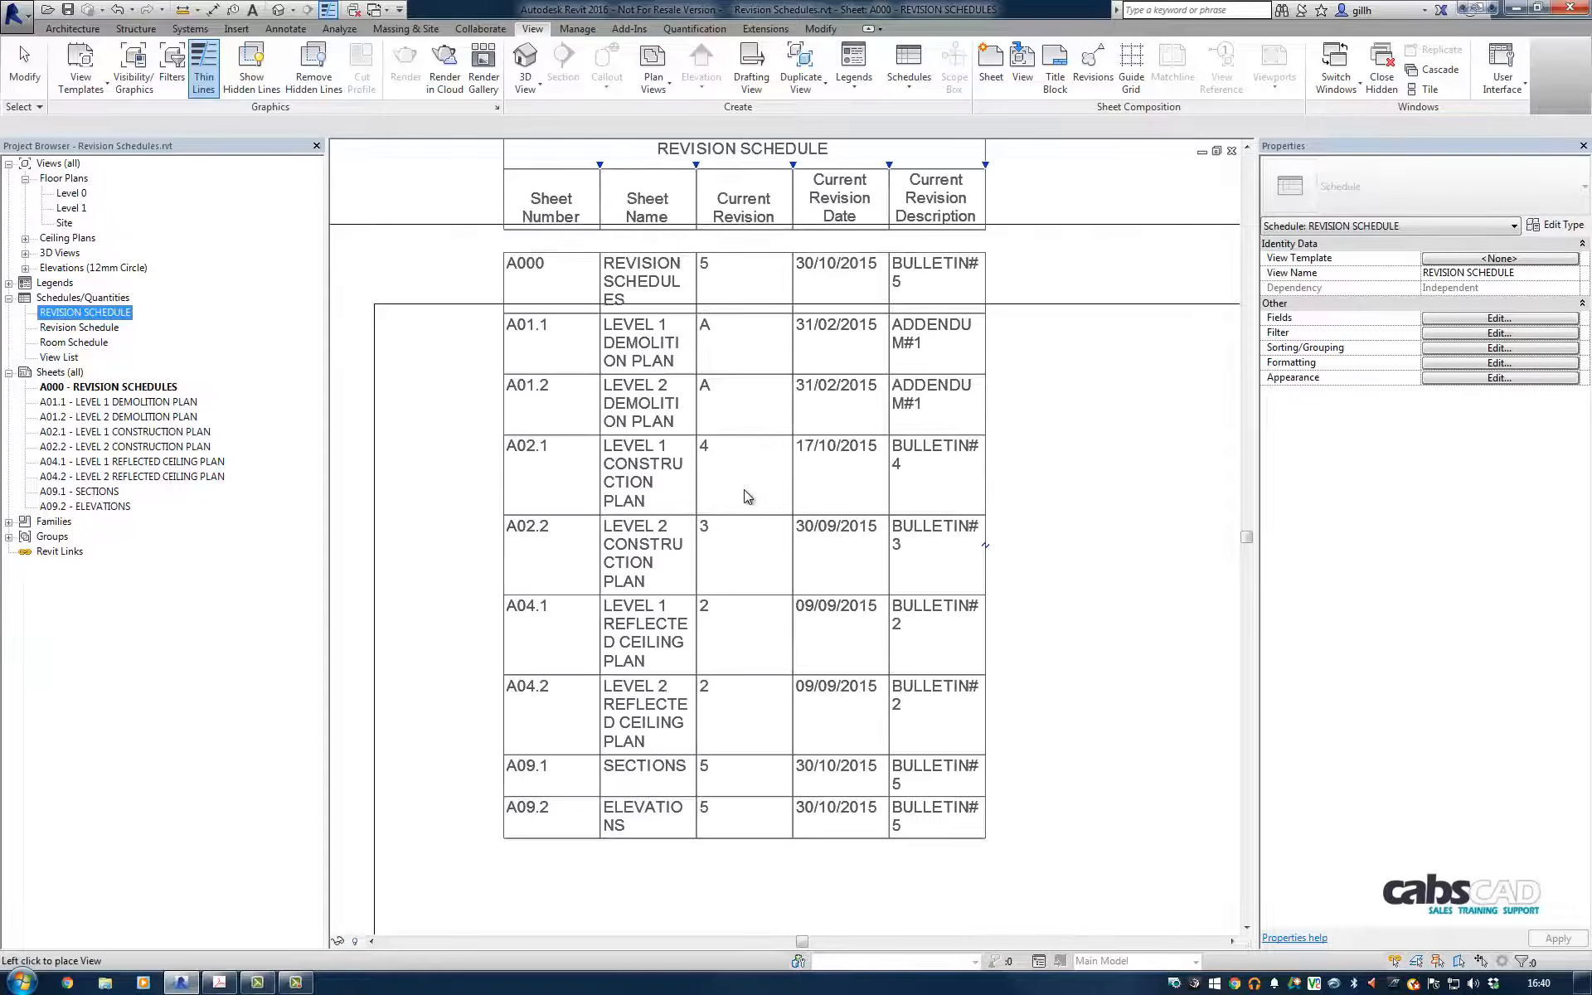
click(705, 678)
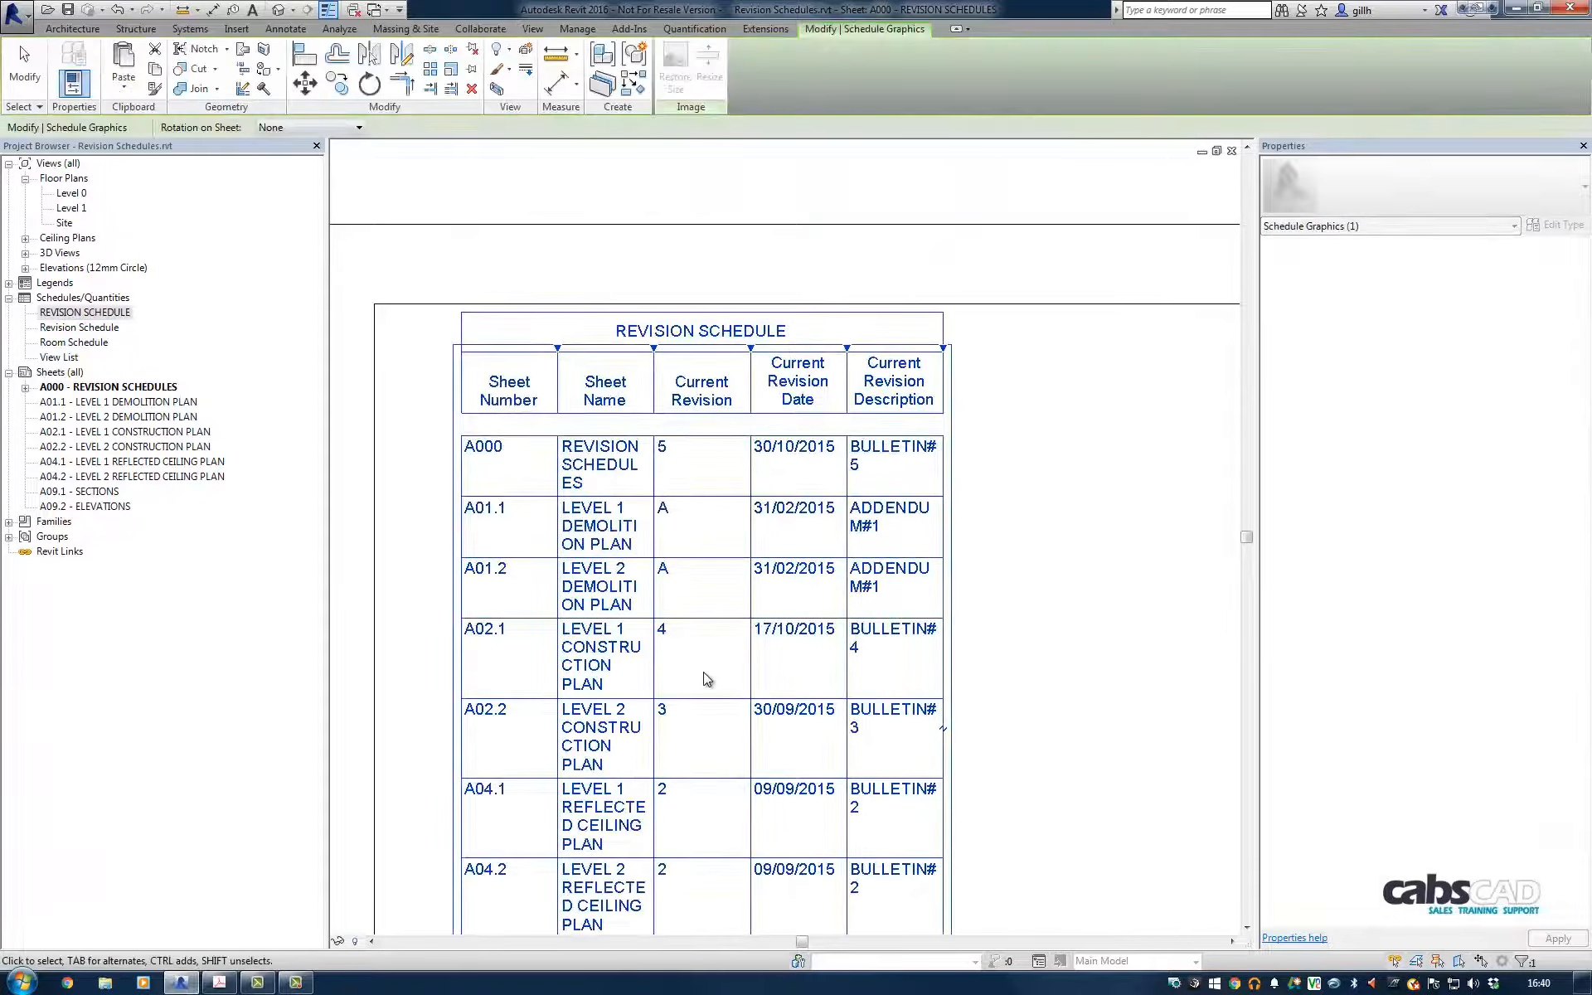
click(1064, 586)
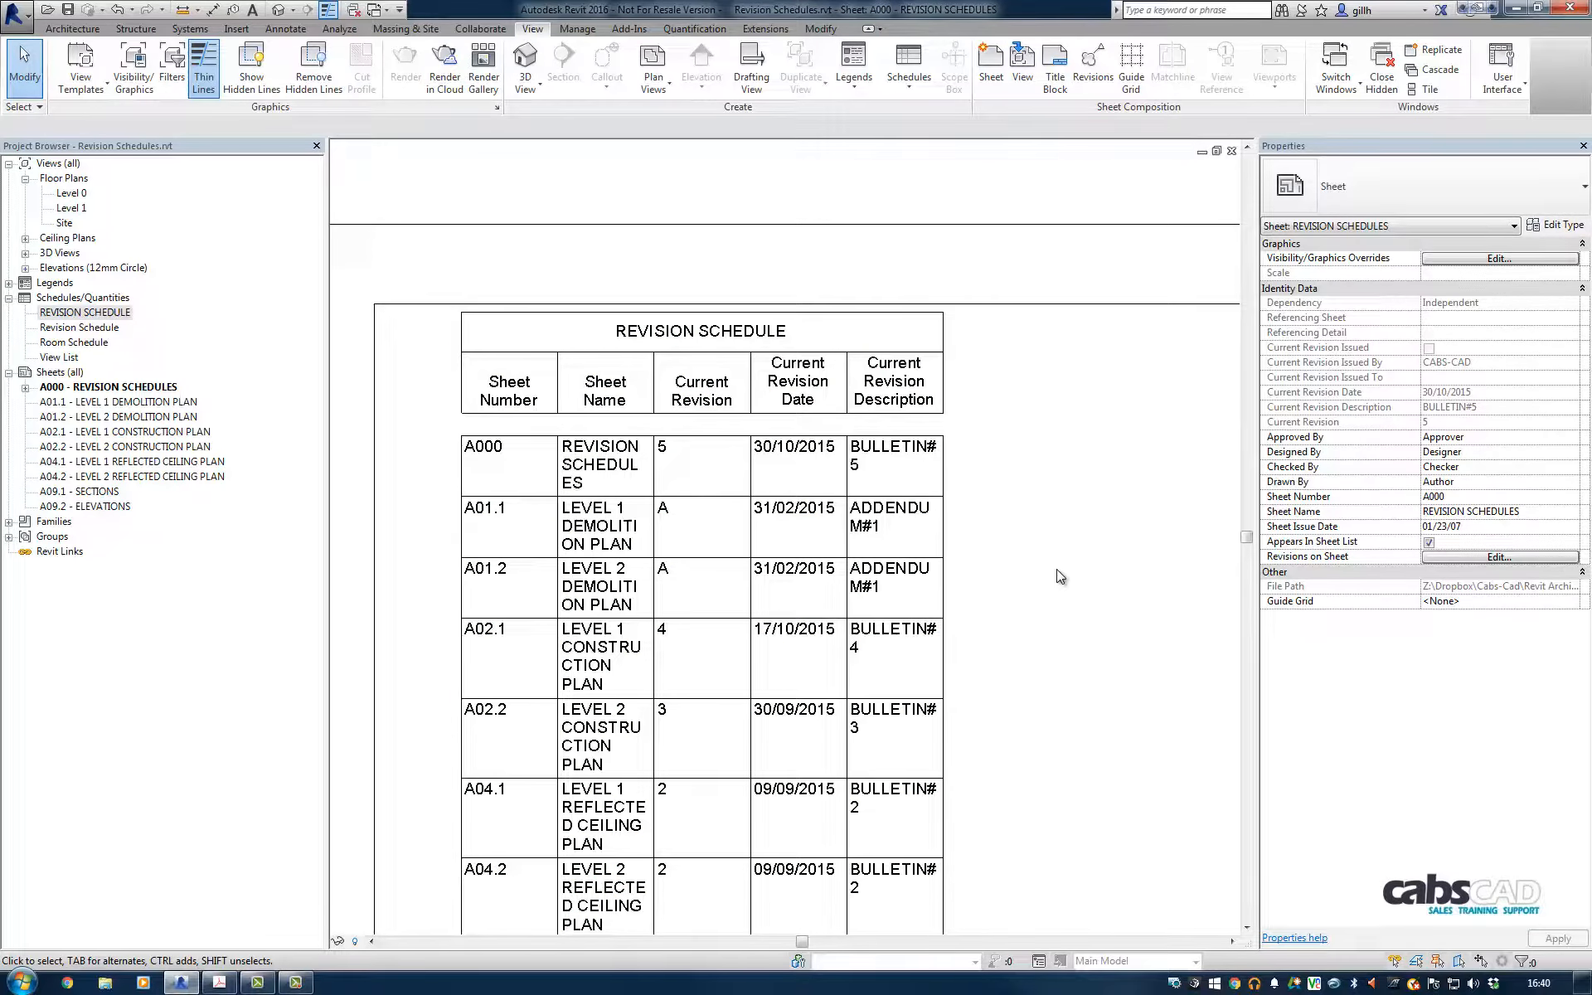
Step: On the placed schedule, widen the Sheet Number, Sheet Name and Current Revision Description columns and narrow the Current Revision and Current Revision Date columns
ctrl+scroll(1058, 578, down, 2)
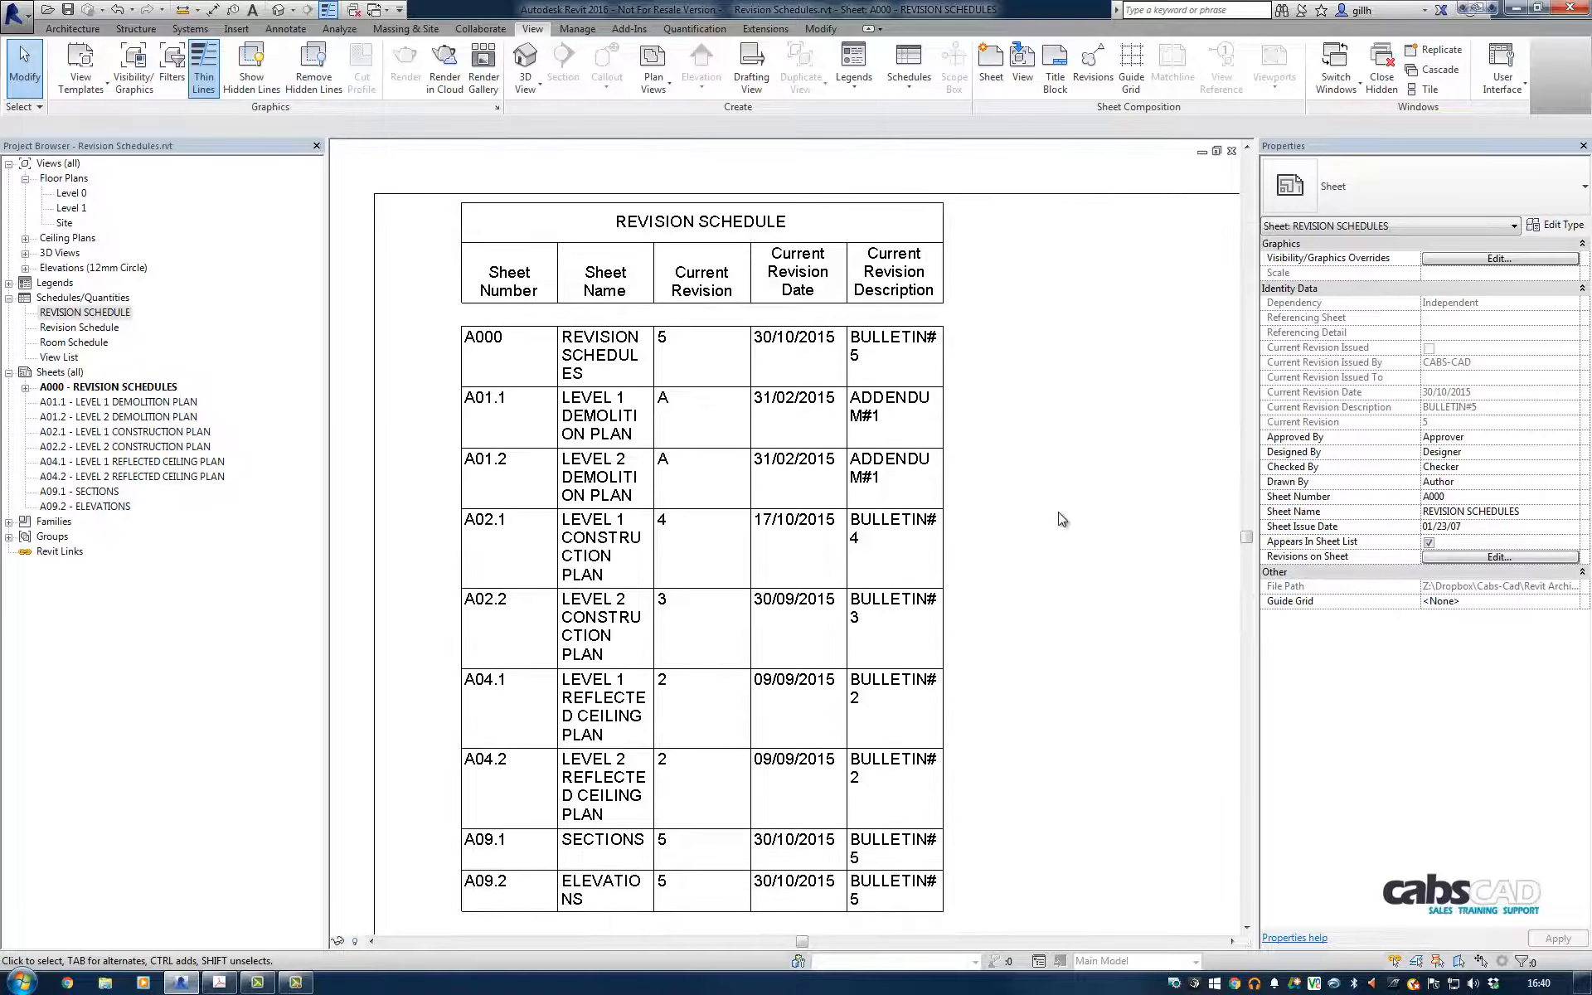
click(943, 248)
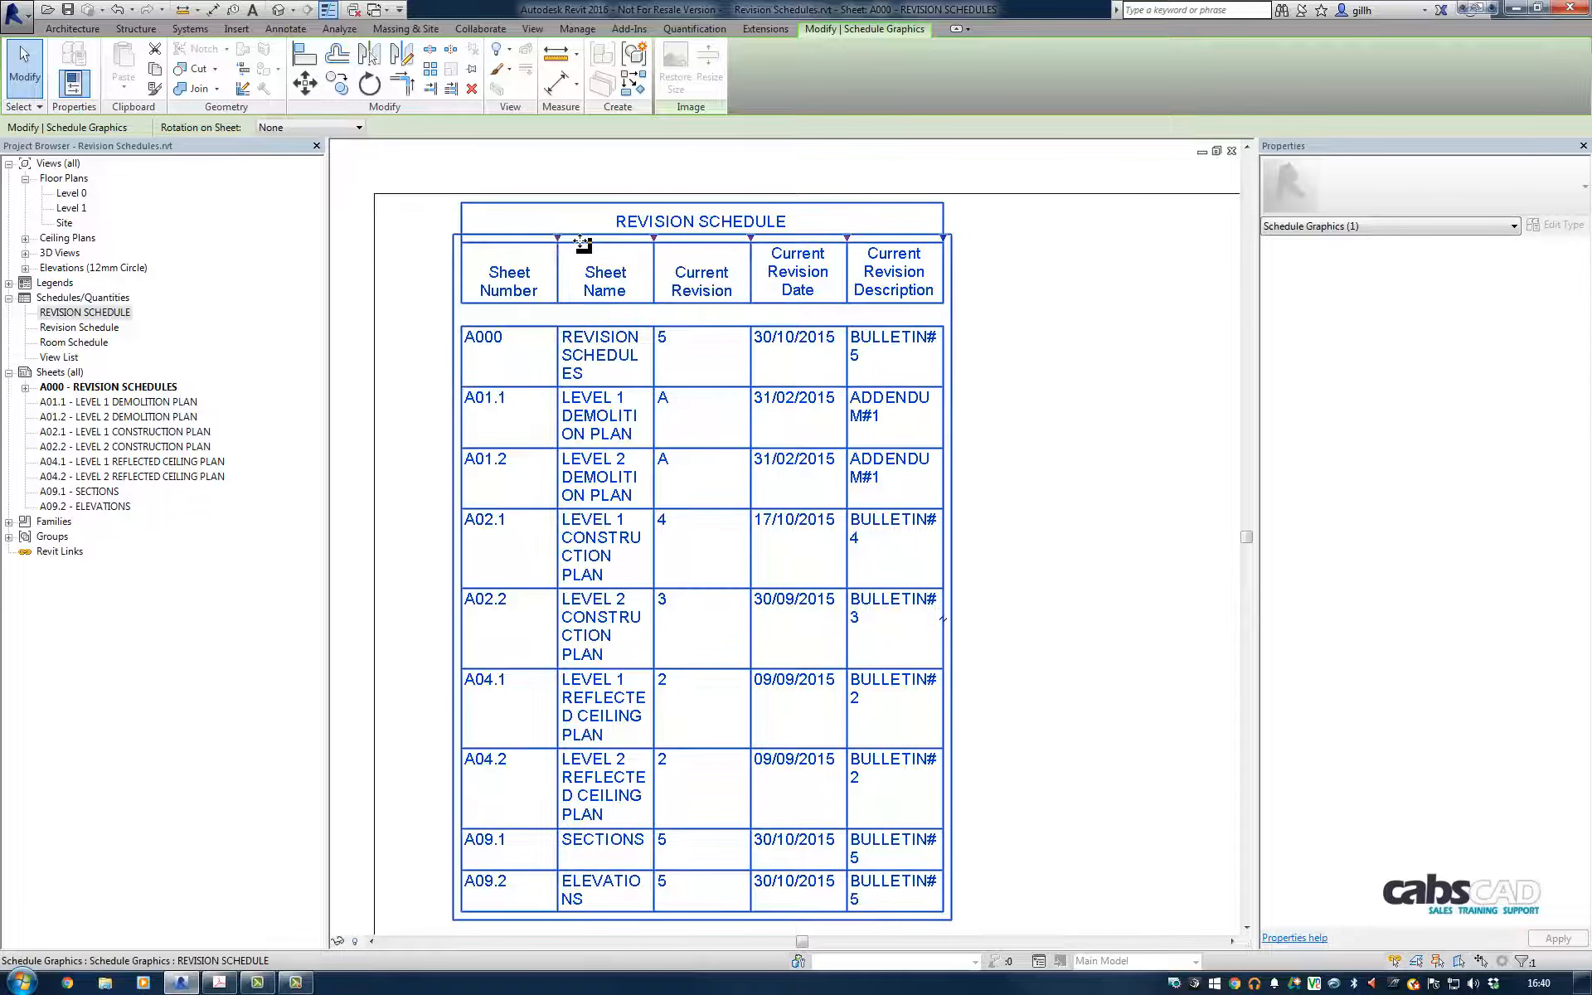
drag(568, 241, 938, 257)
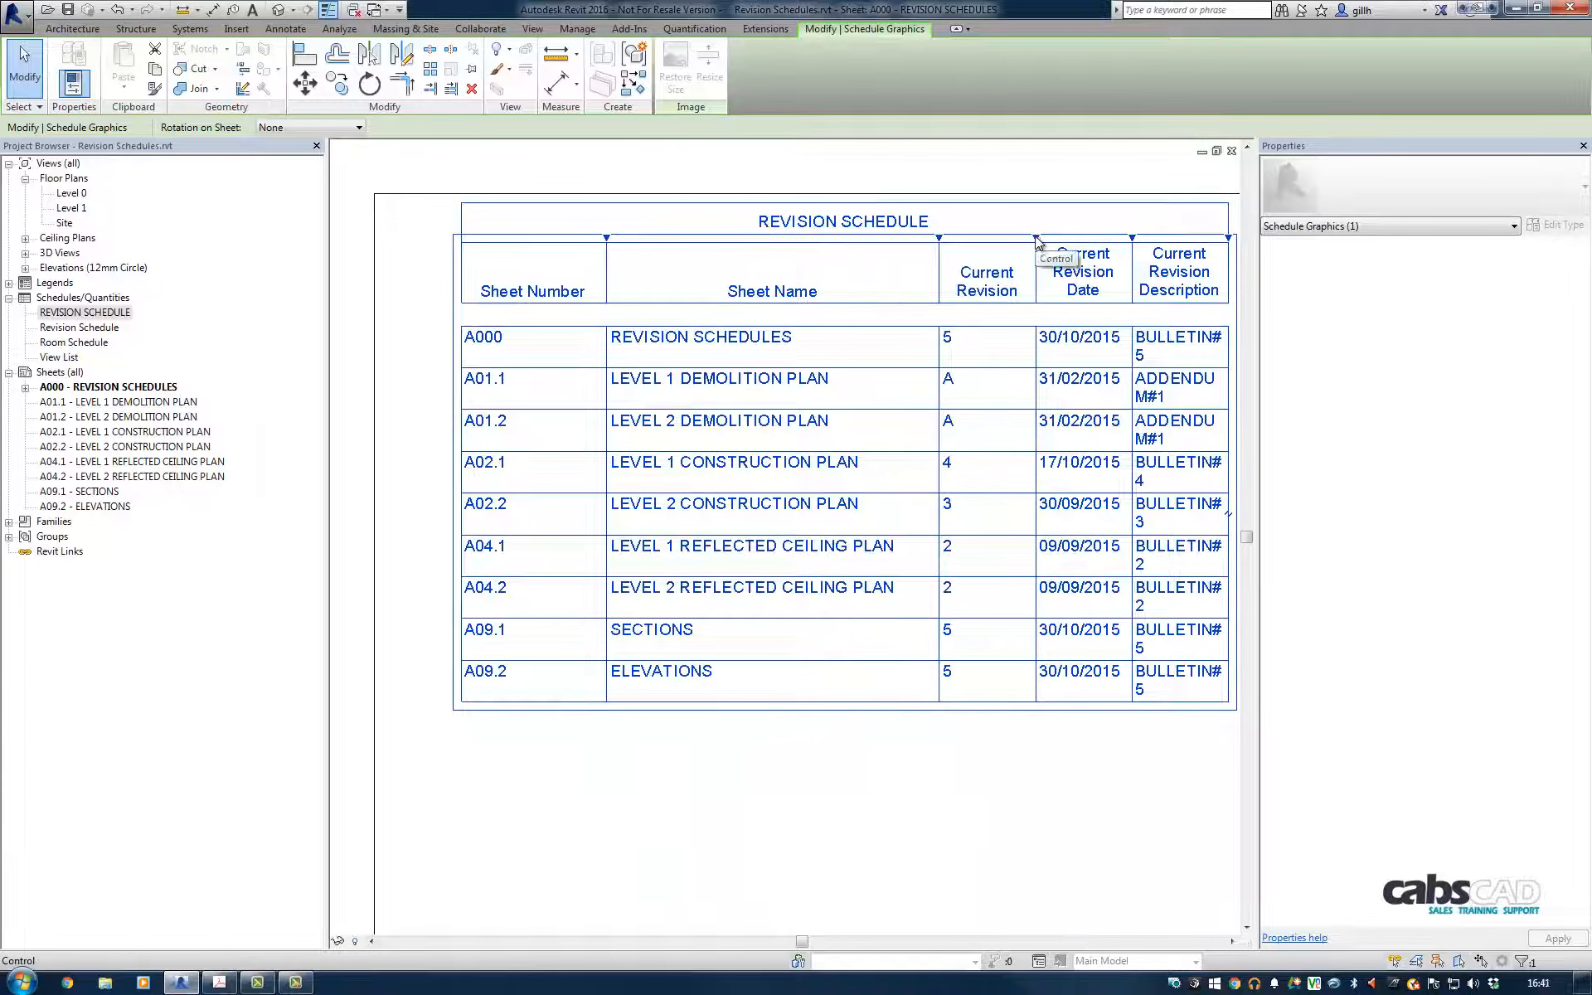
drag(1037, 240, 974, 249)
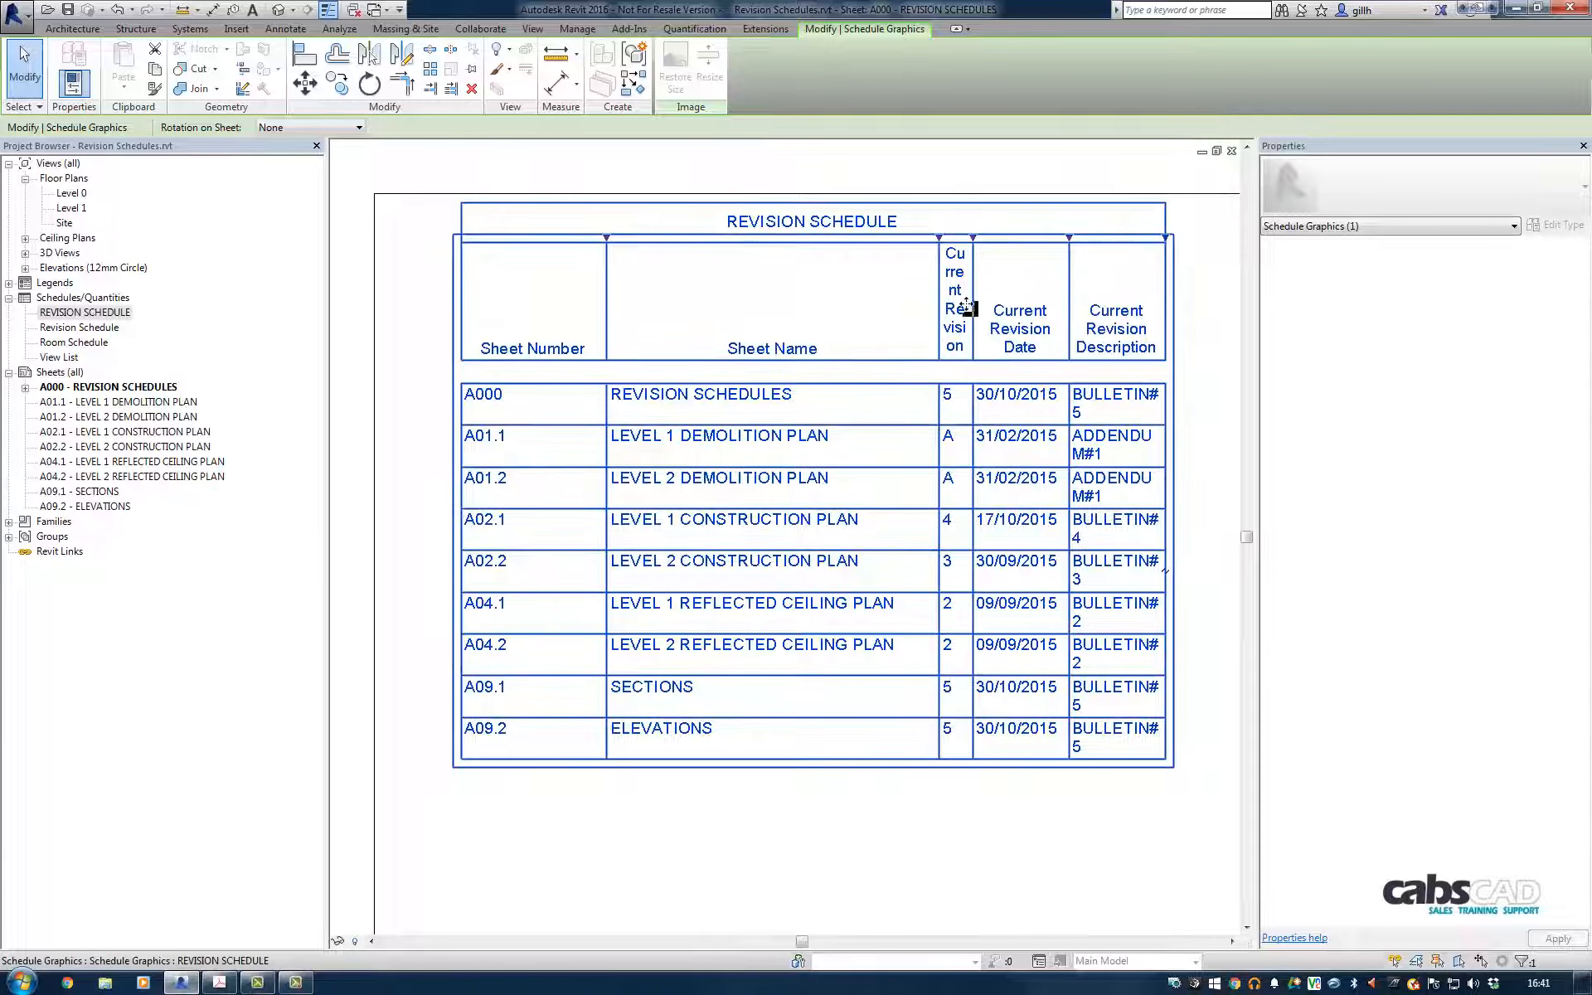
drag(1069, 238, 1006, 251)
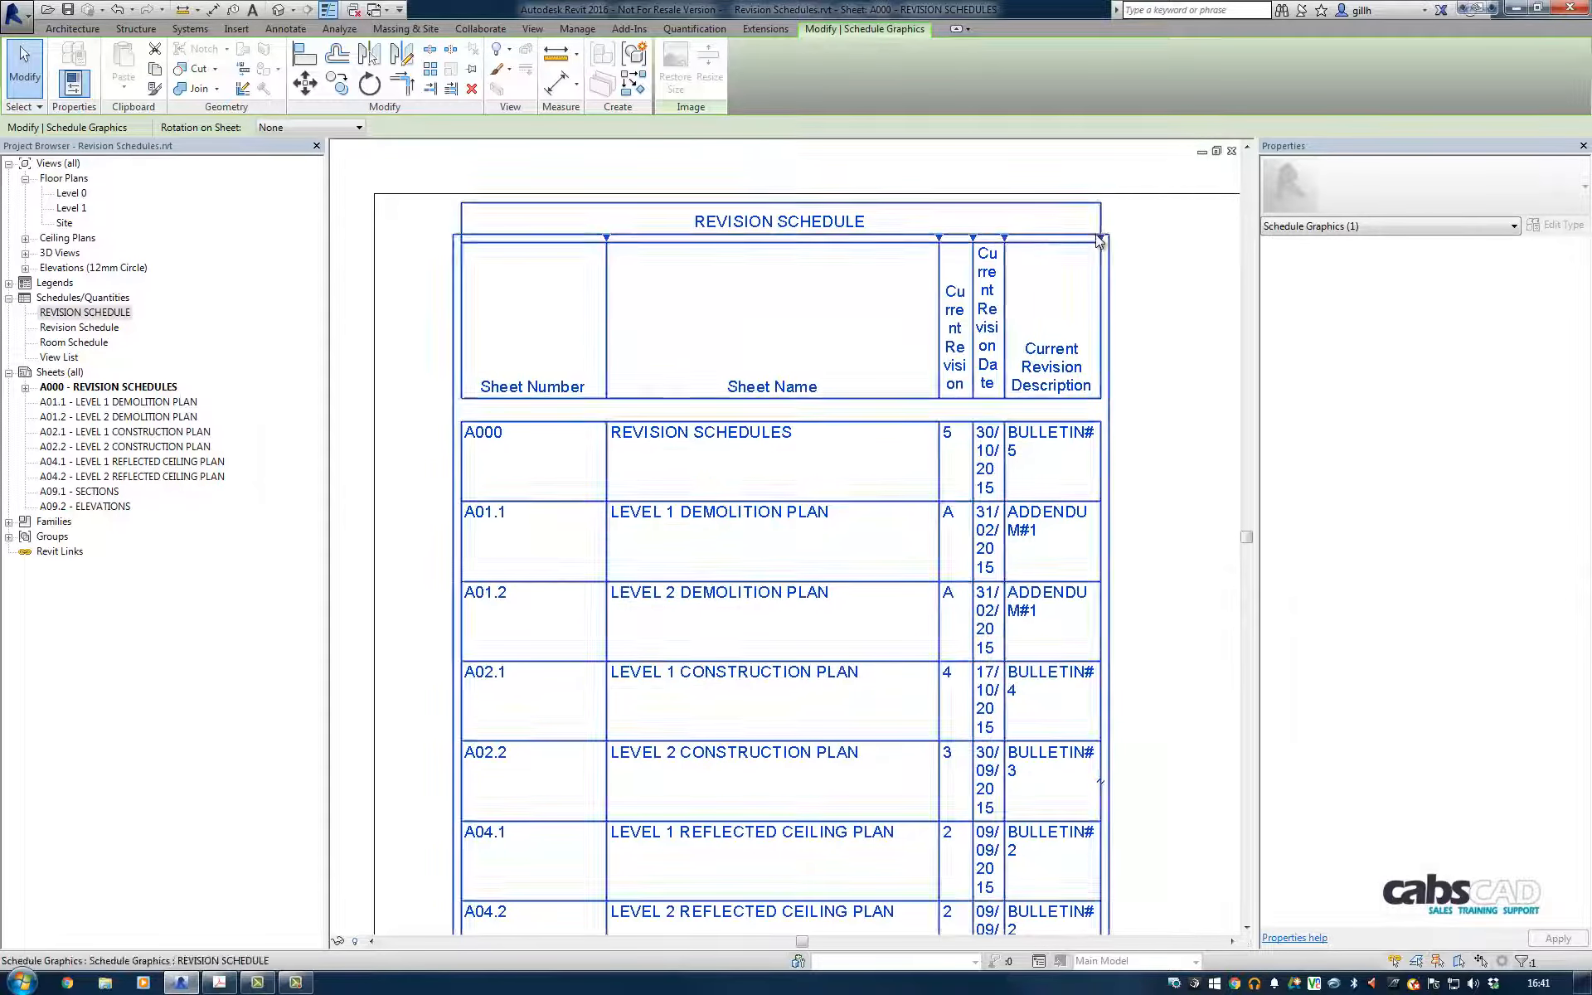
drag(1101, 239, 1249, 245)
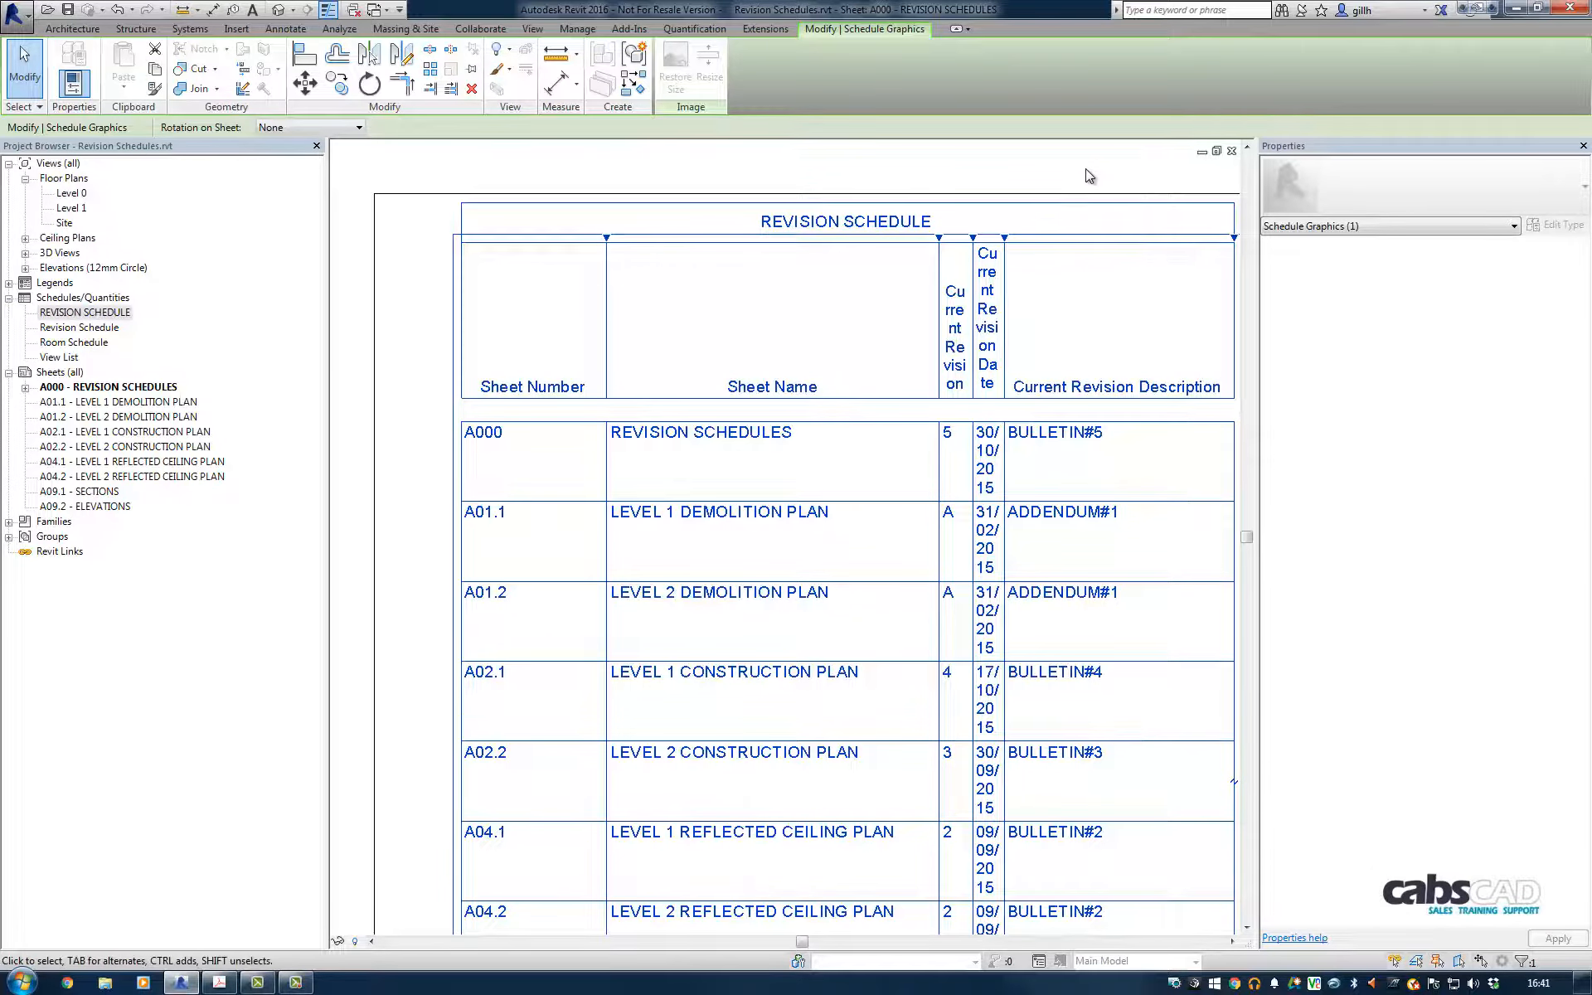
Step: Deselect the placed schedule and tile the A000 sheet and REVISION SCHEDULE windows side by side
scroll(1076, 176, down, 1)
scroll(1076, 180, down, 3)
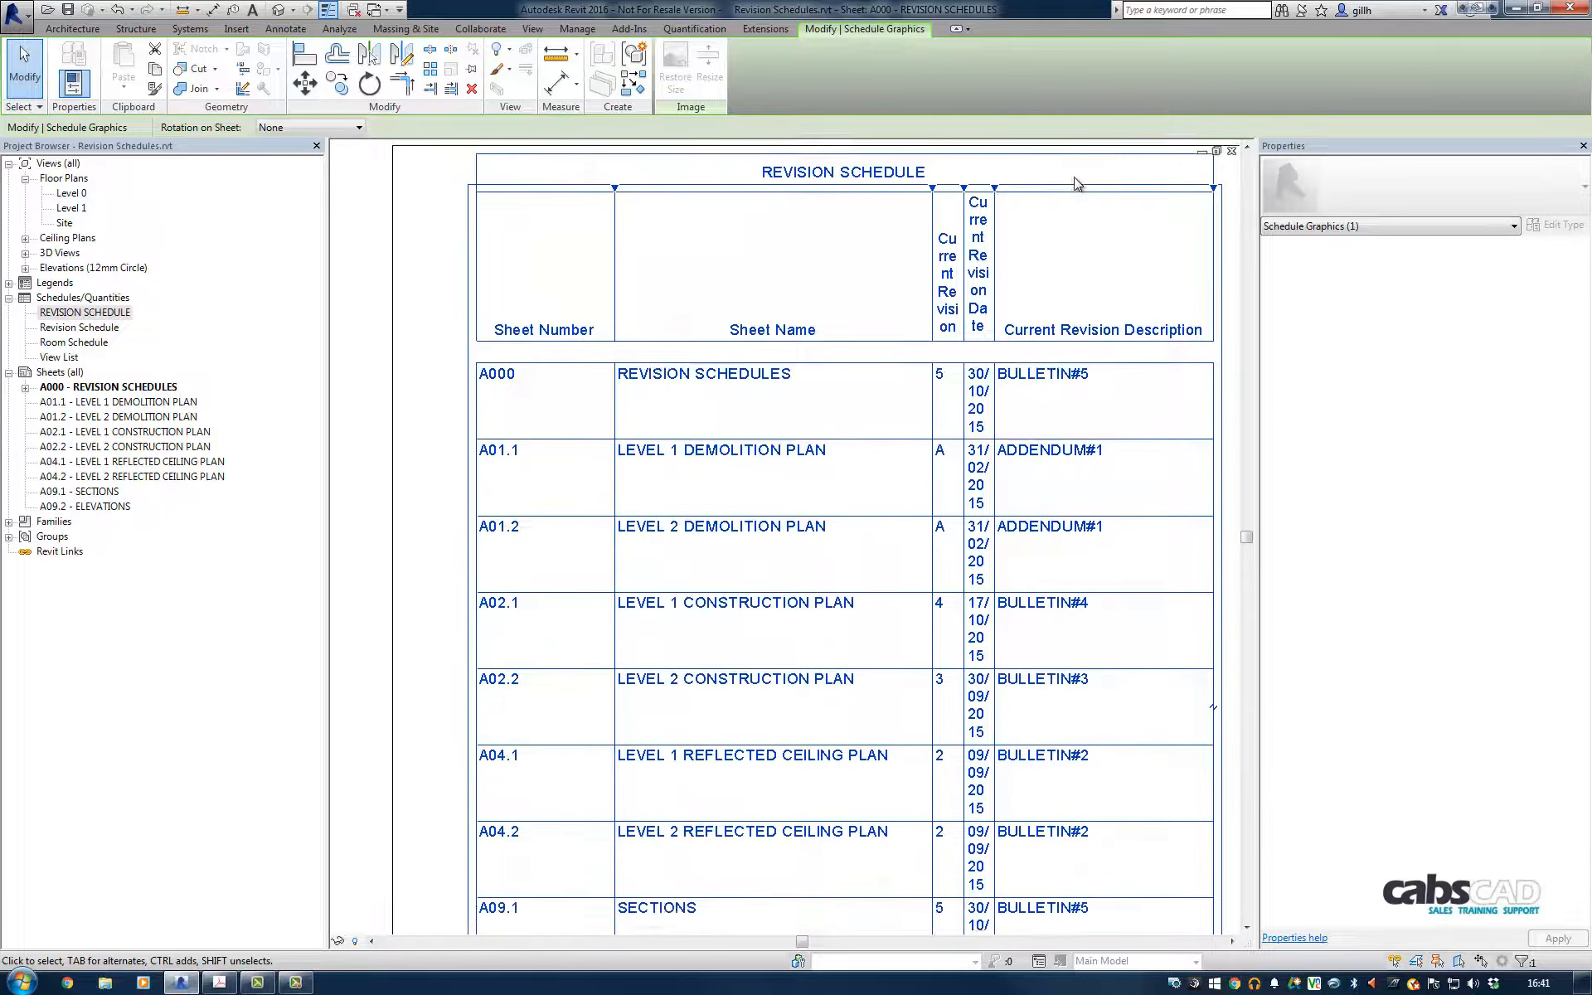
scroll(1075, 184, down, 1)
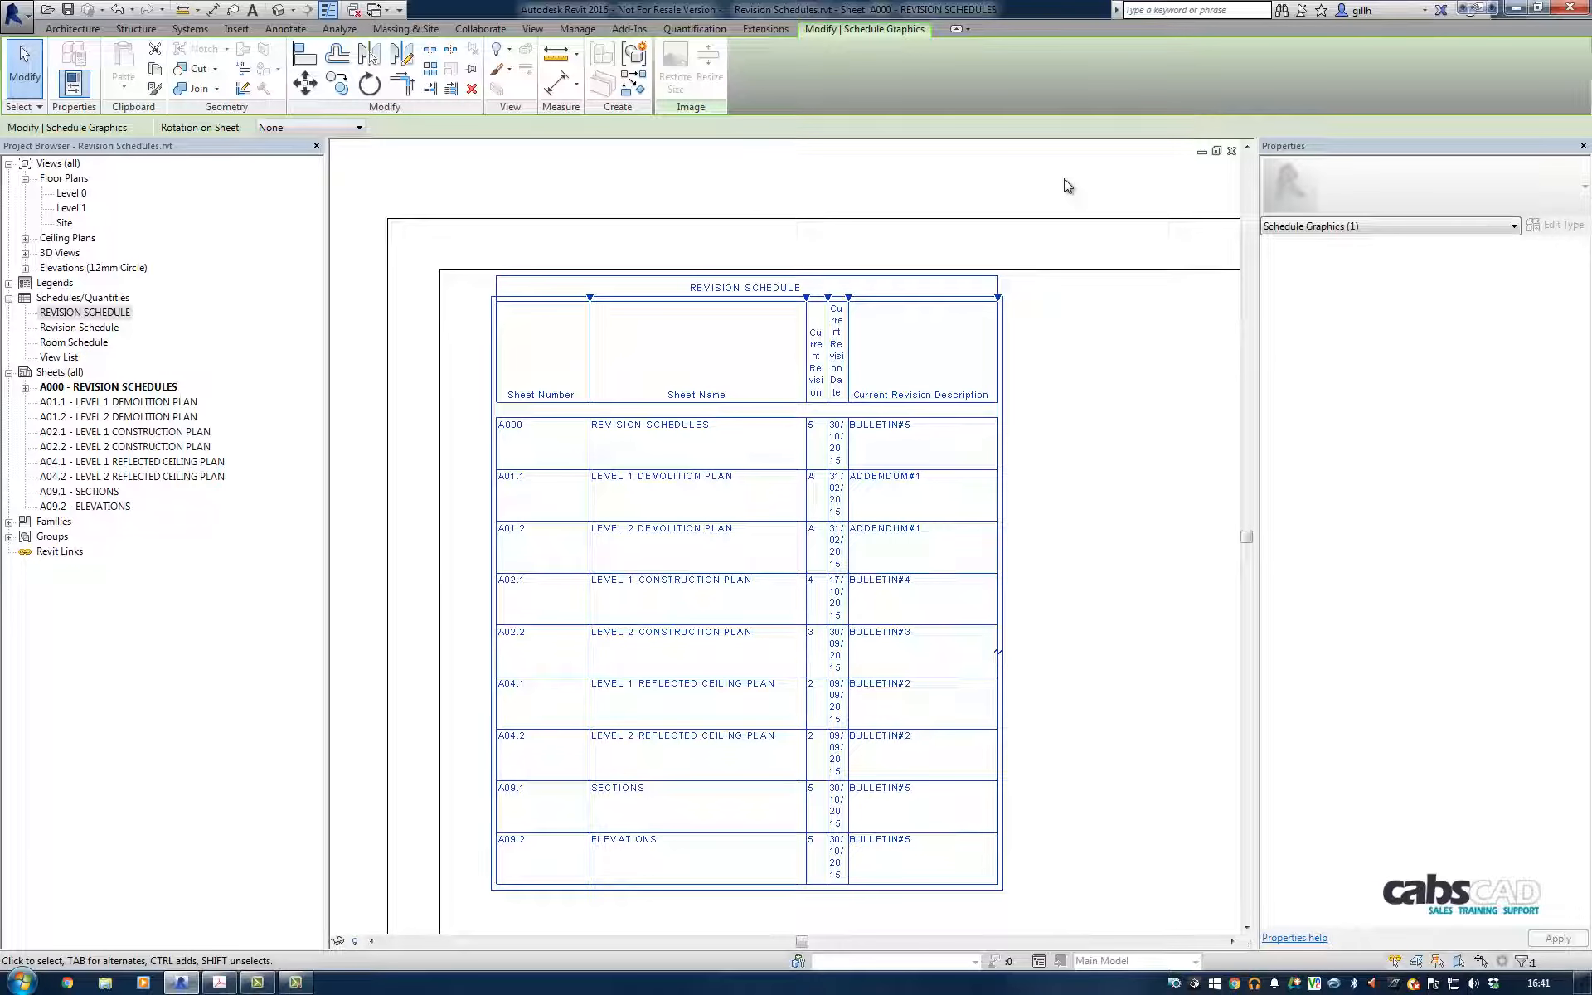
click(1068, 187)
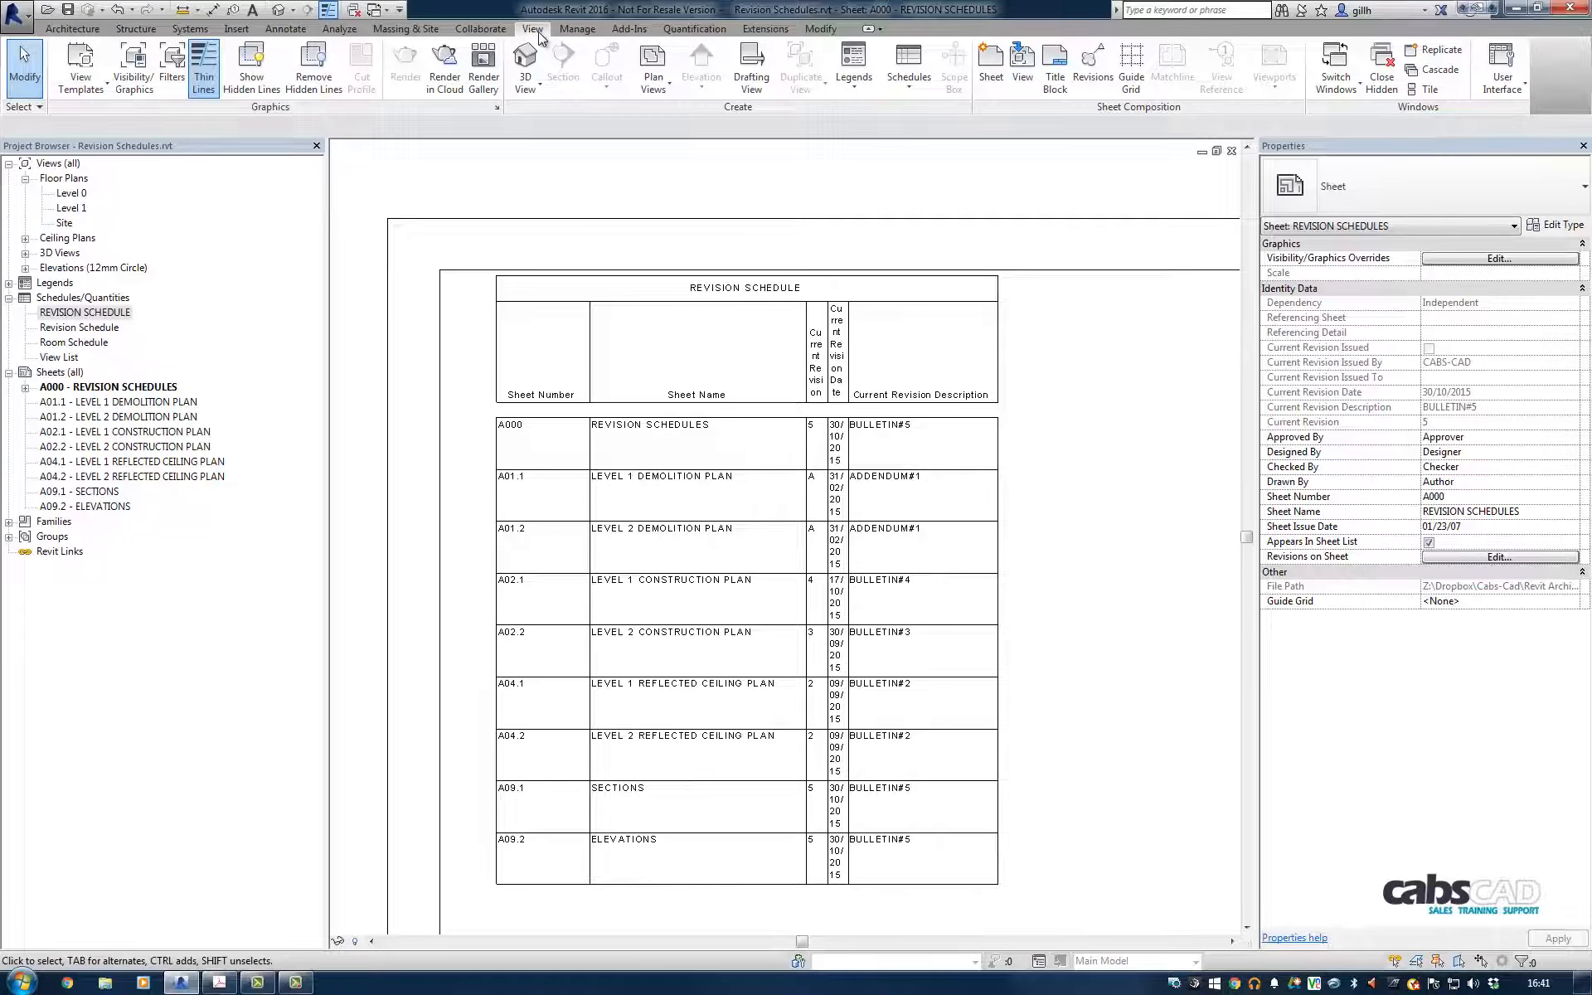
click(1422, 89)
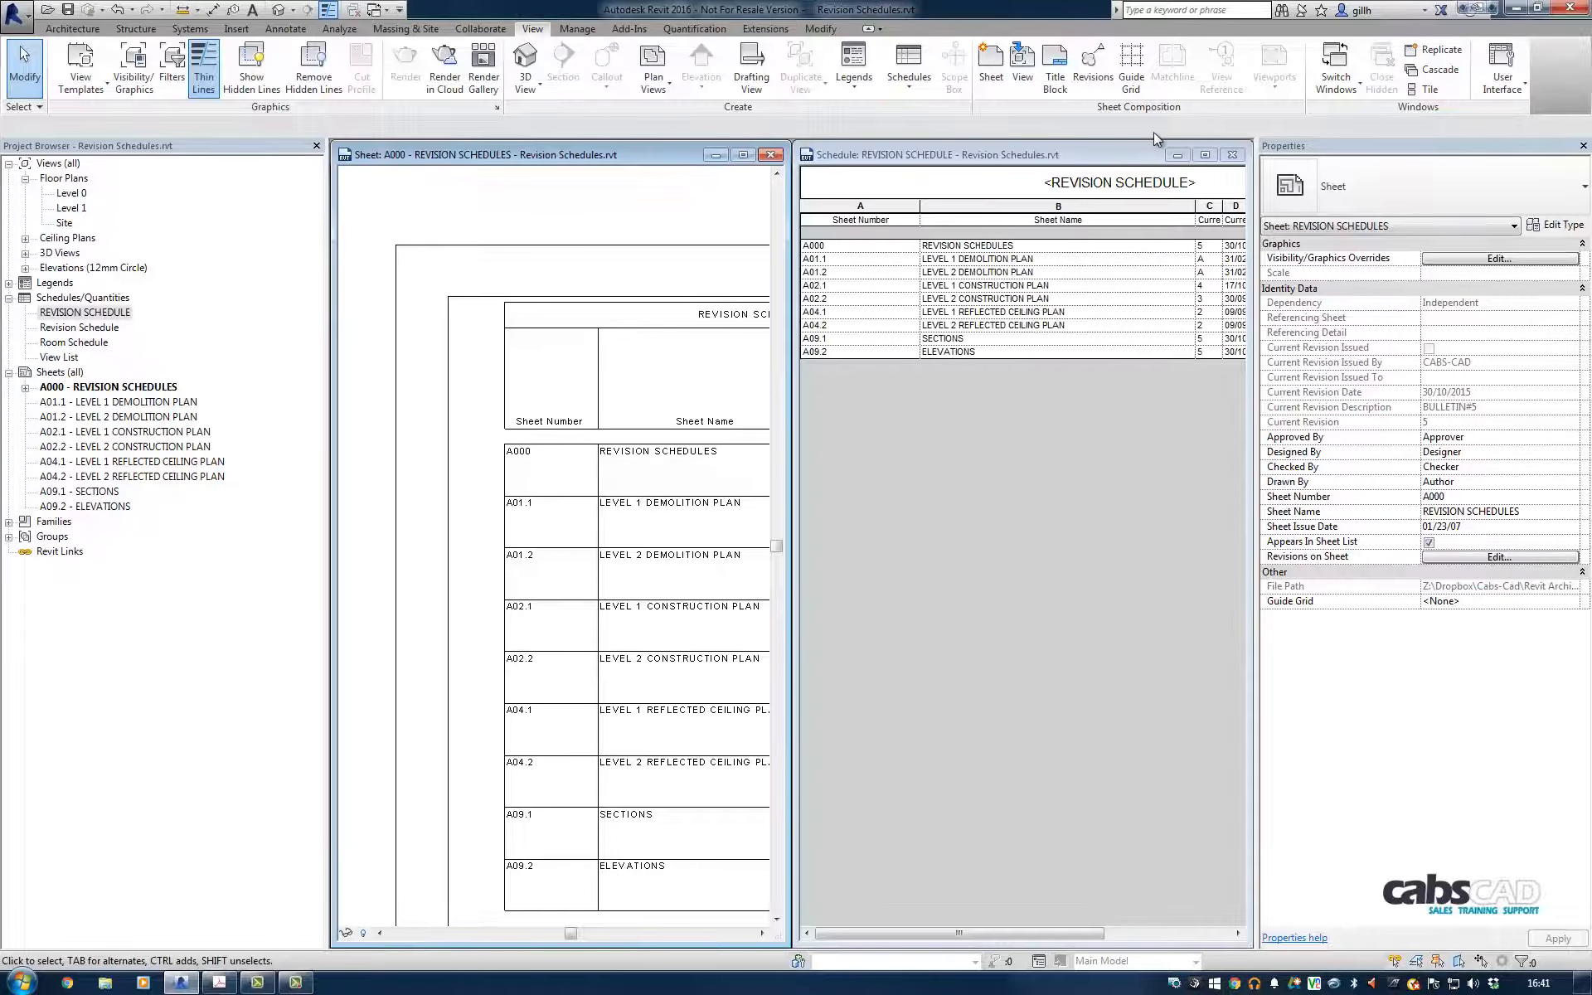
Step: Set the heading orientation of the REVISION SCHEDULE's Sheet Number field to Vertical
click(958, 431)
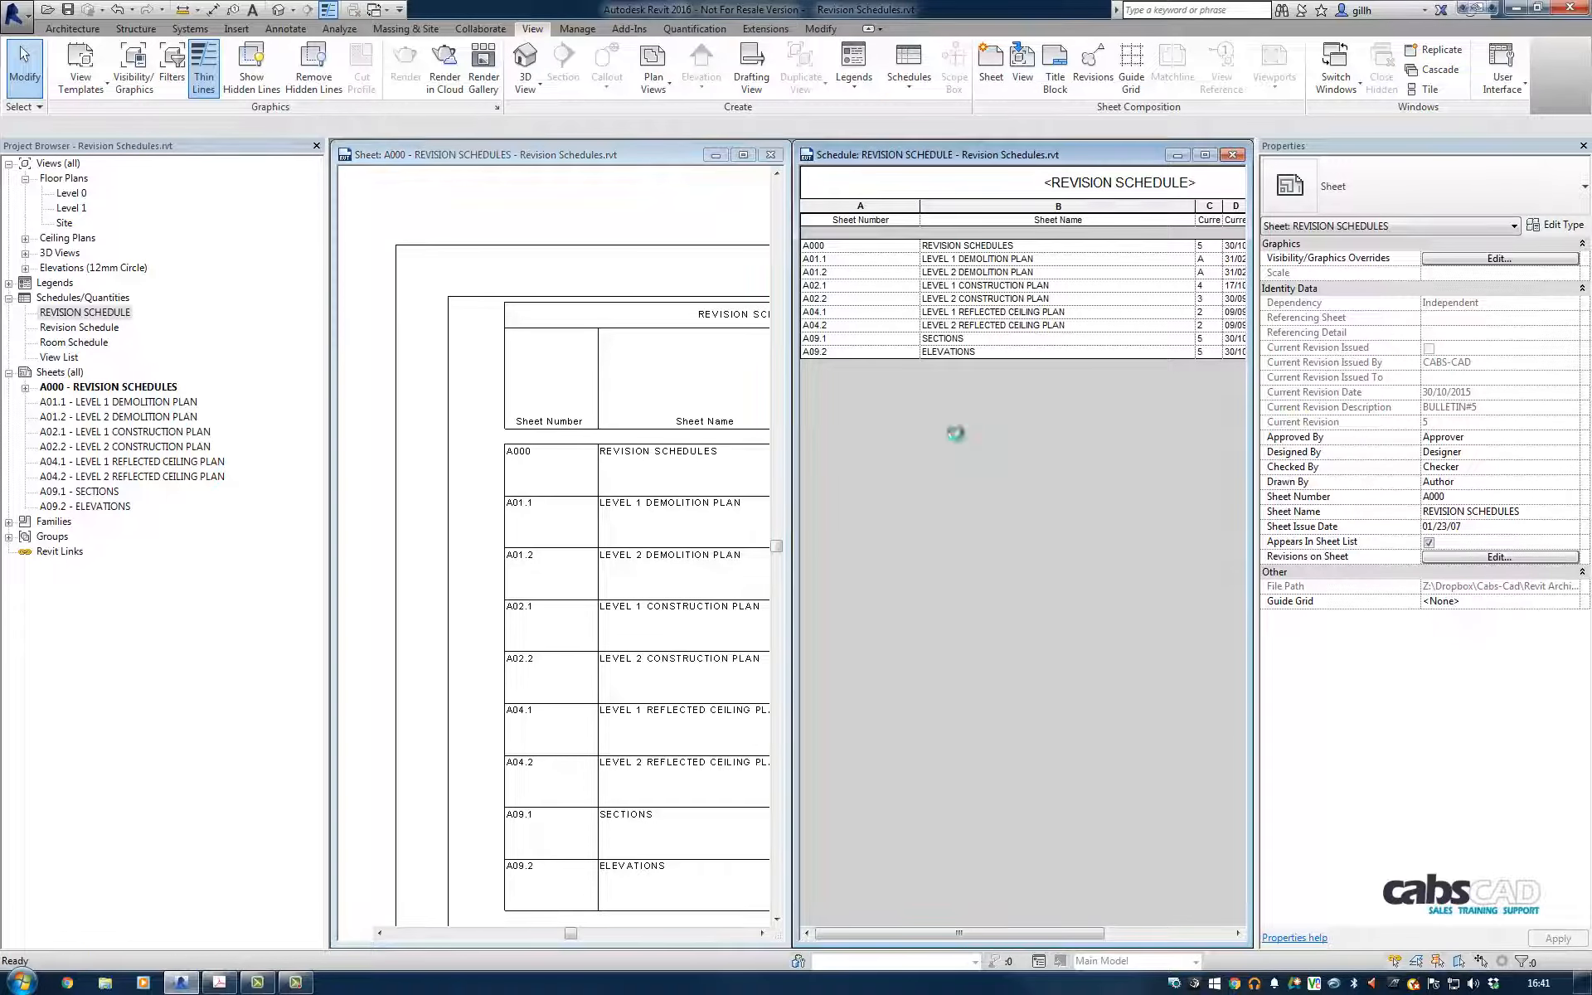
click(857, 212)
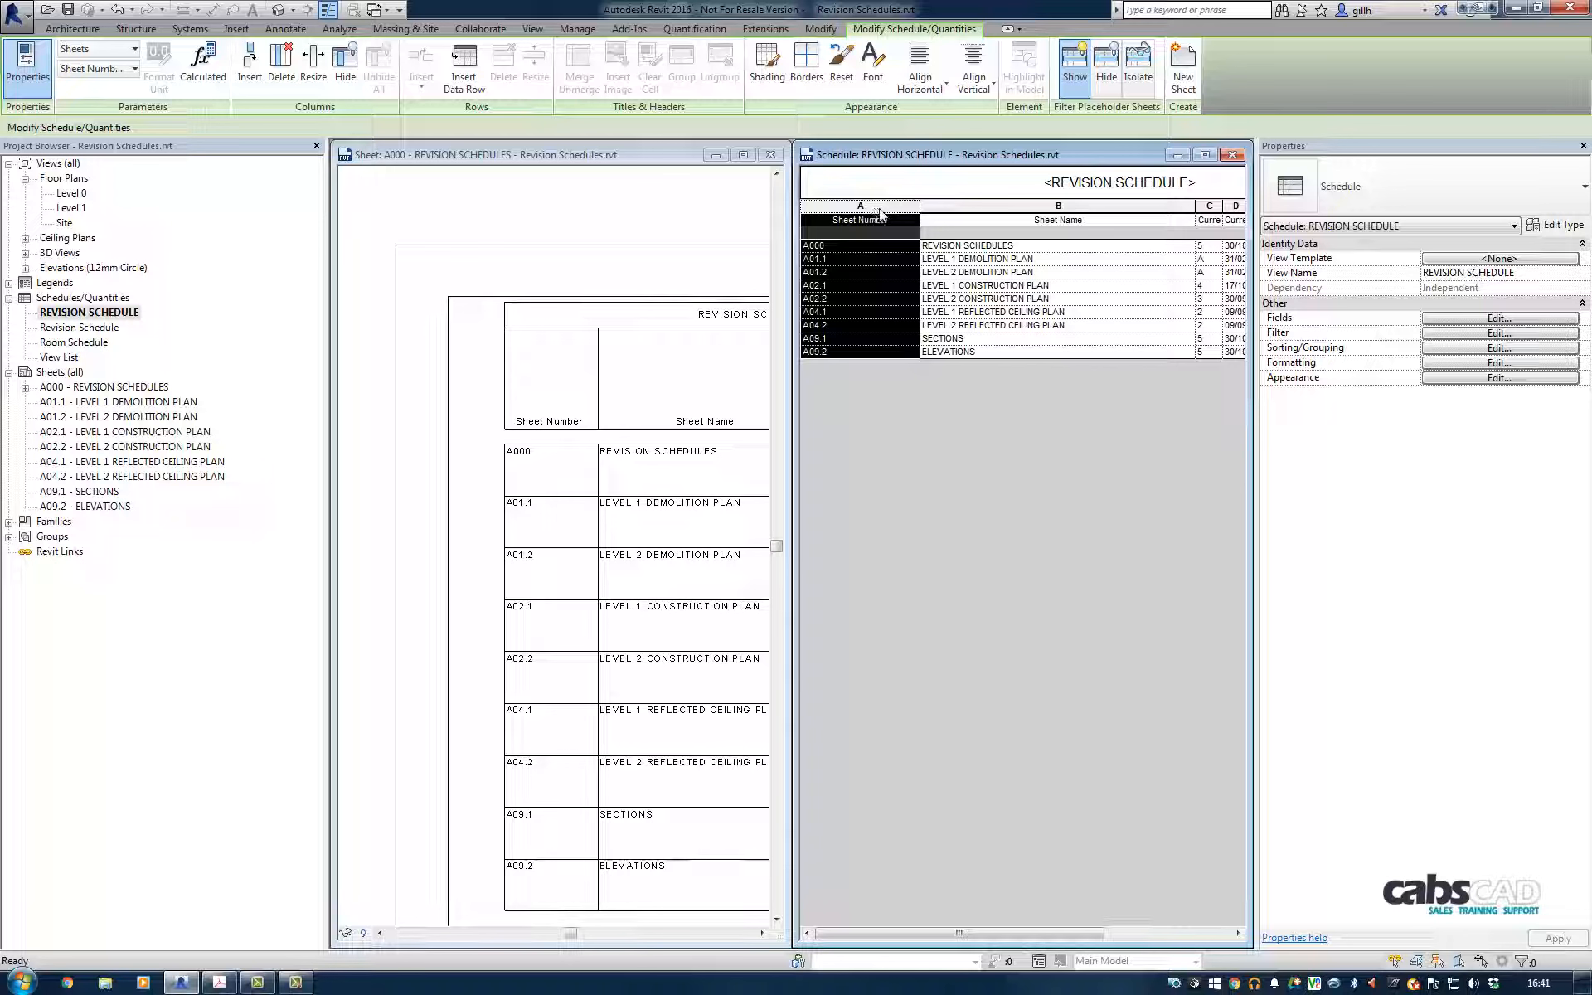
click(1504, 365)
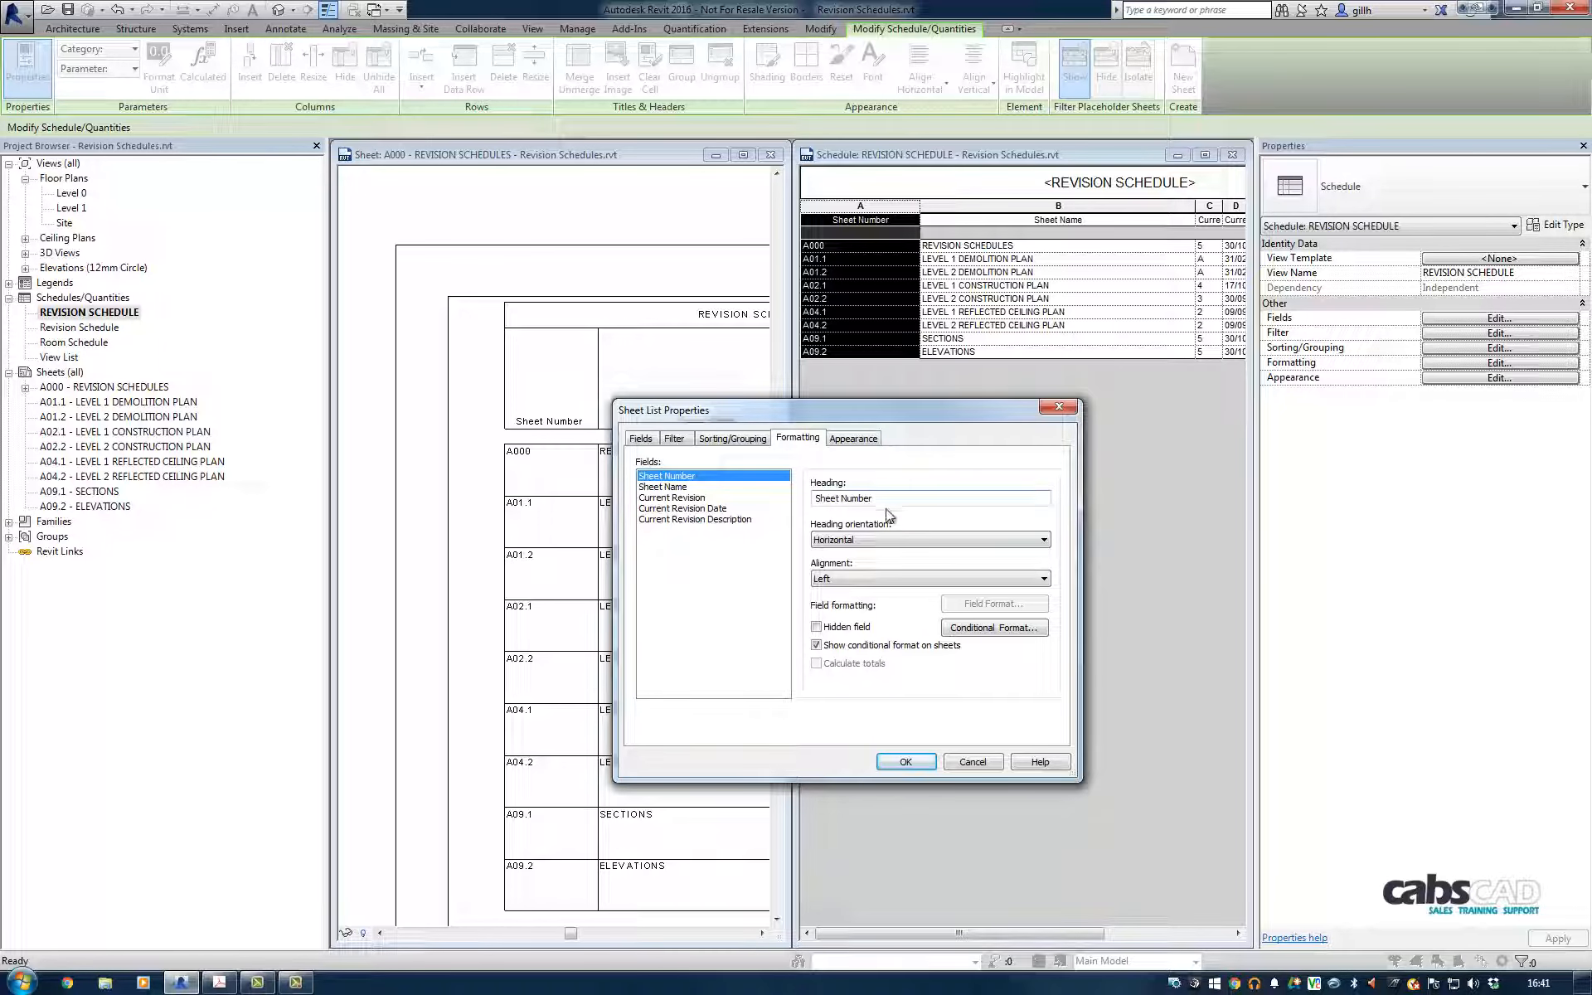
click(909, 541)
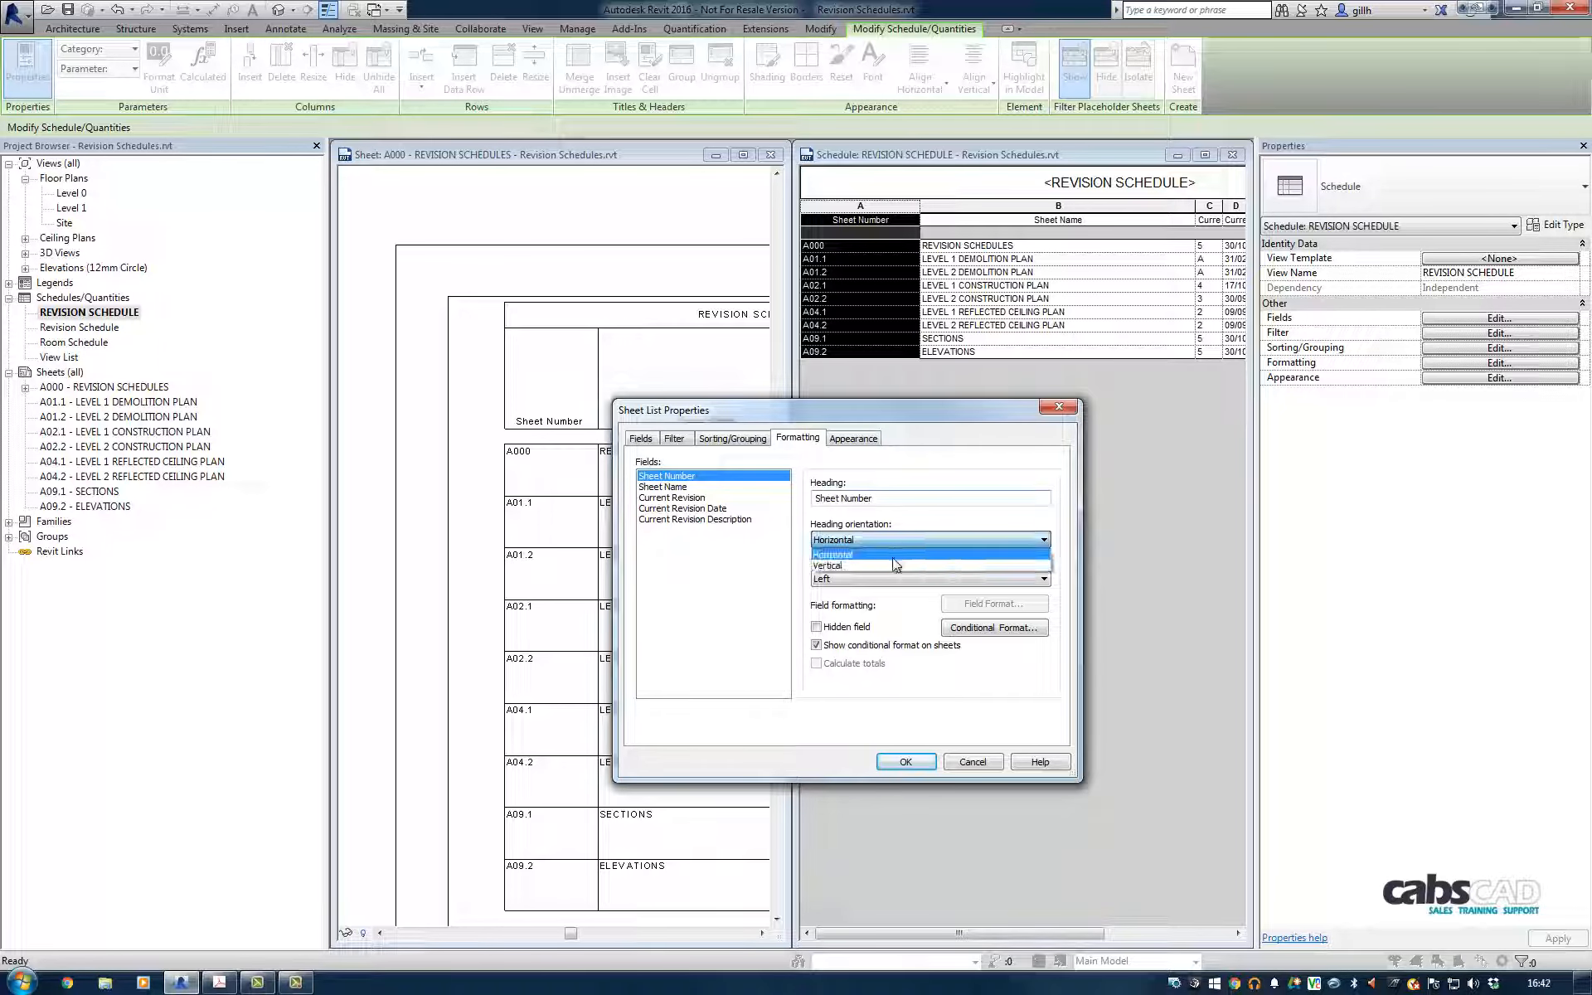
click(889, 553)
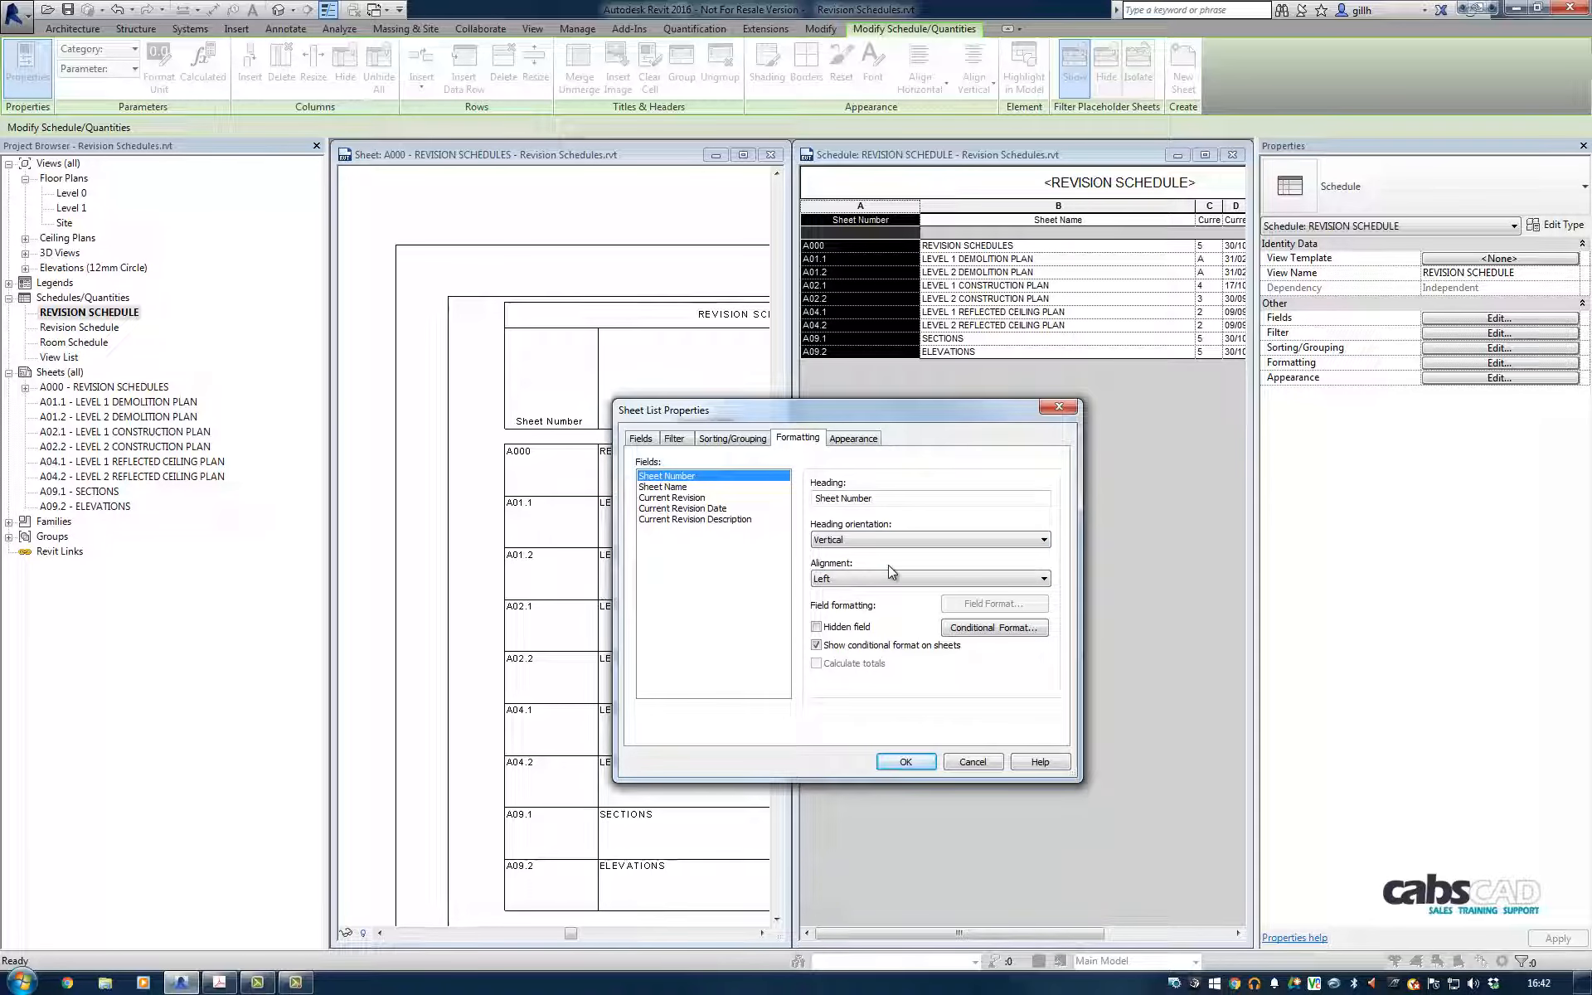
click(918, 761)
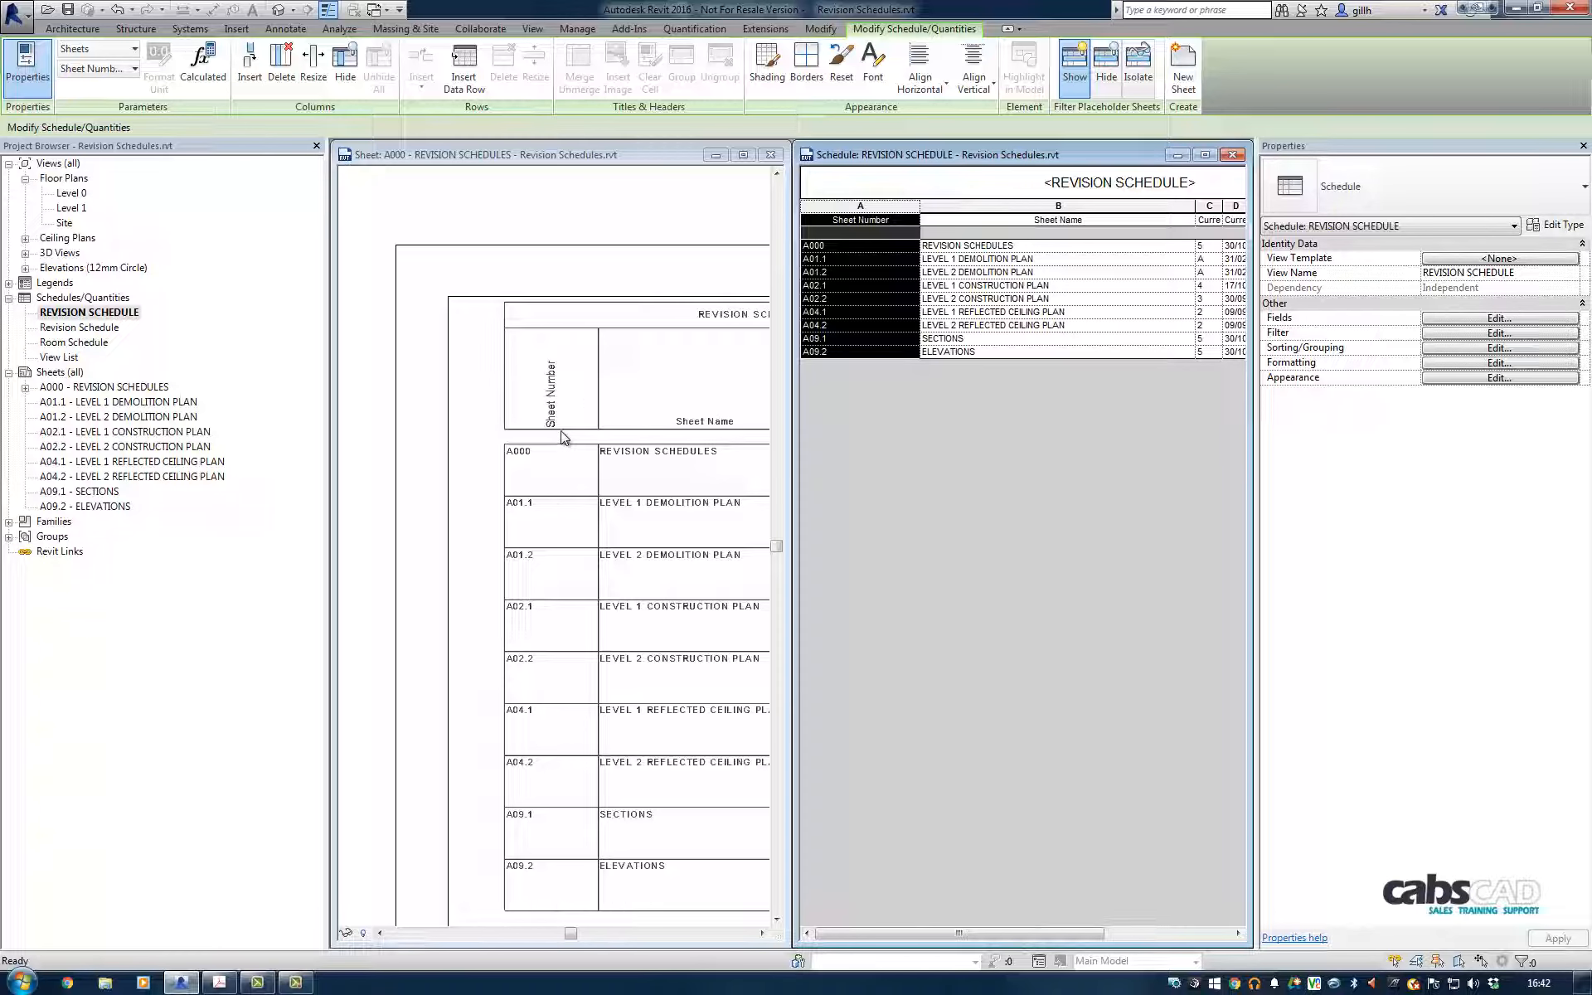
Step: Narrow the Sheet Number column of the schedule placed on sheet A000 to about 18 mm
click(612, 227)
click(598, 346)
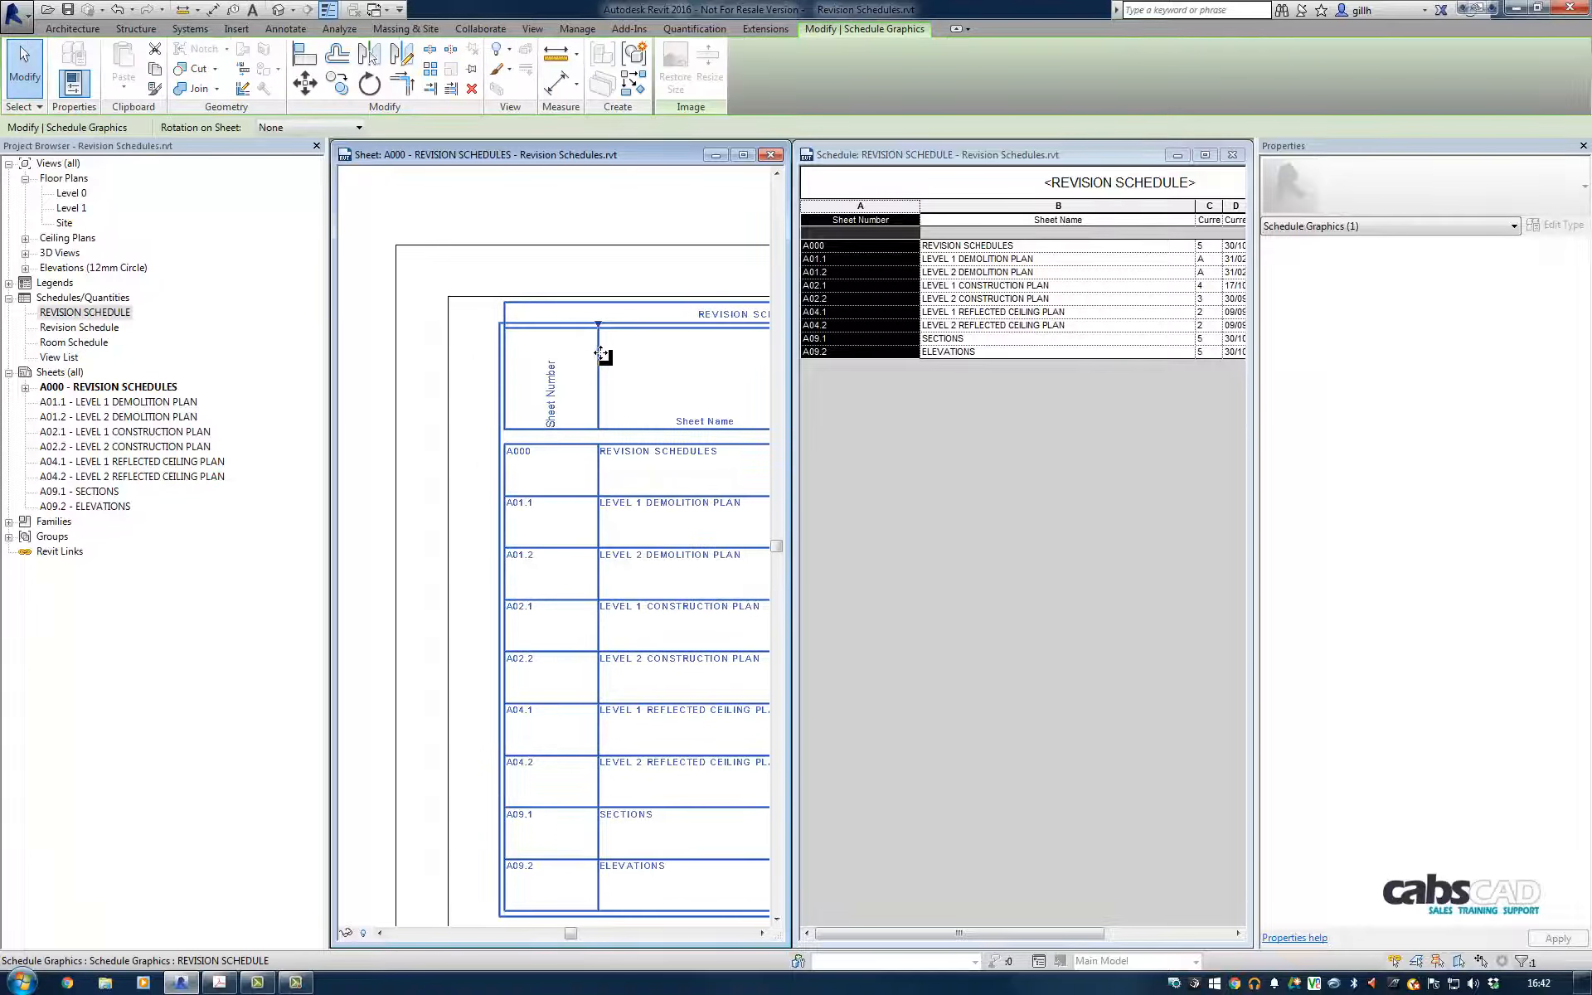
drag(597, 346, 553, 339)
click(636, 233)
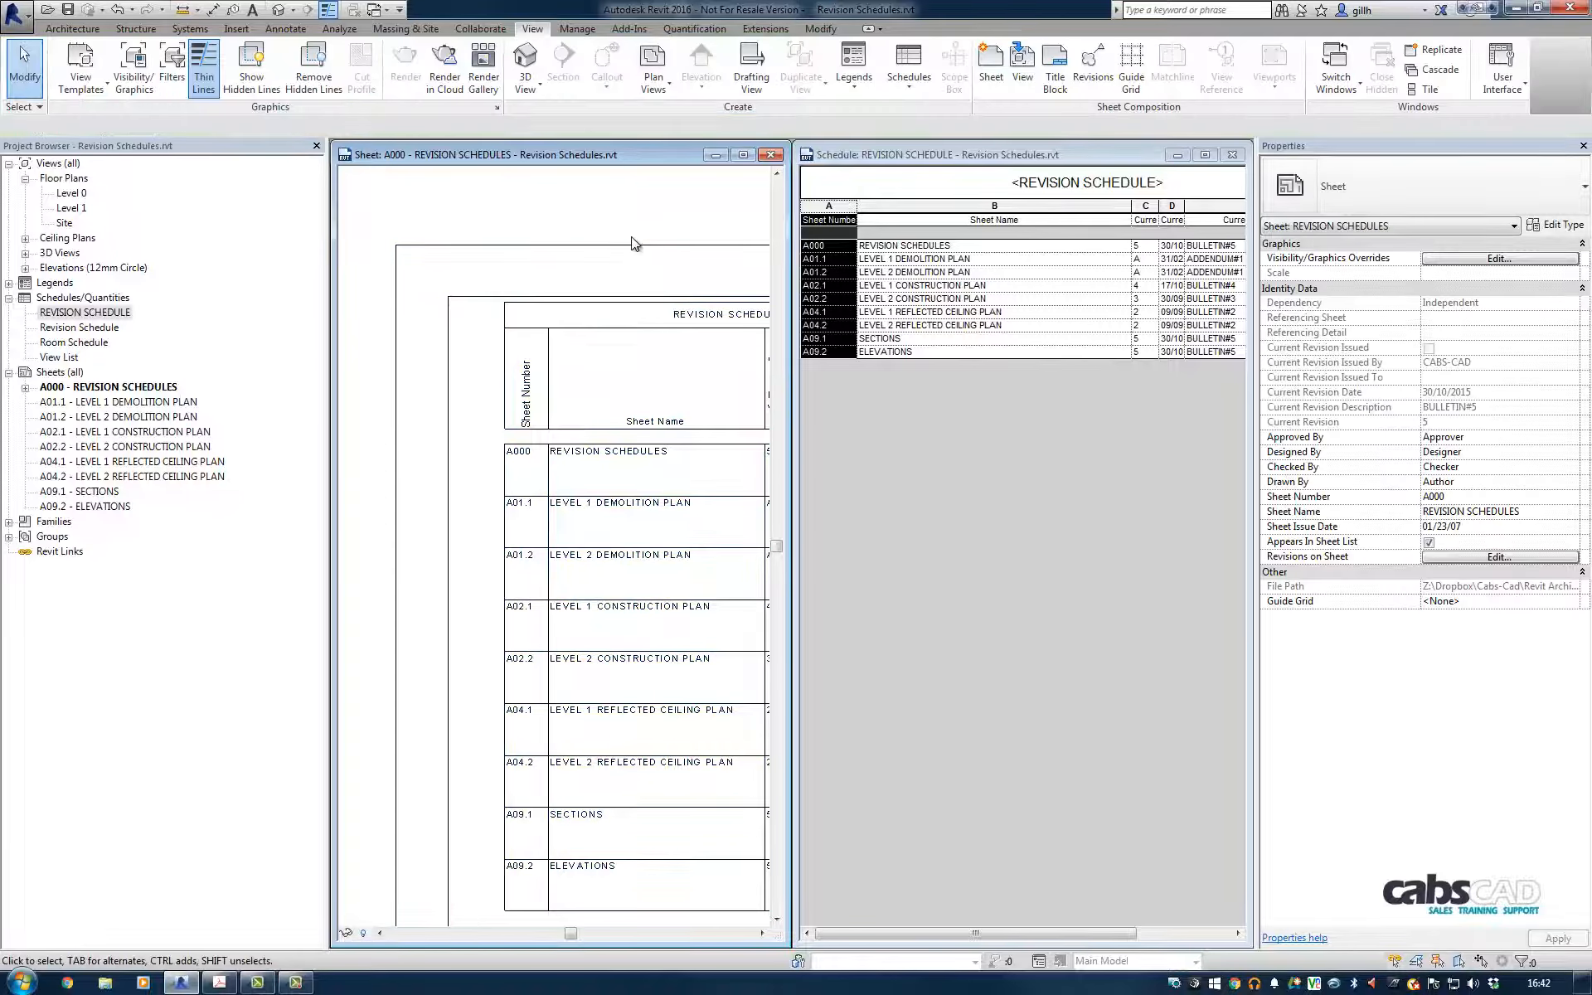
Step: Resize the Sheet Number column in the REVISION SCHEDULE view to exactly 17 mm
scroll(624, 244, right, 3)
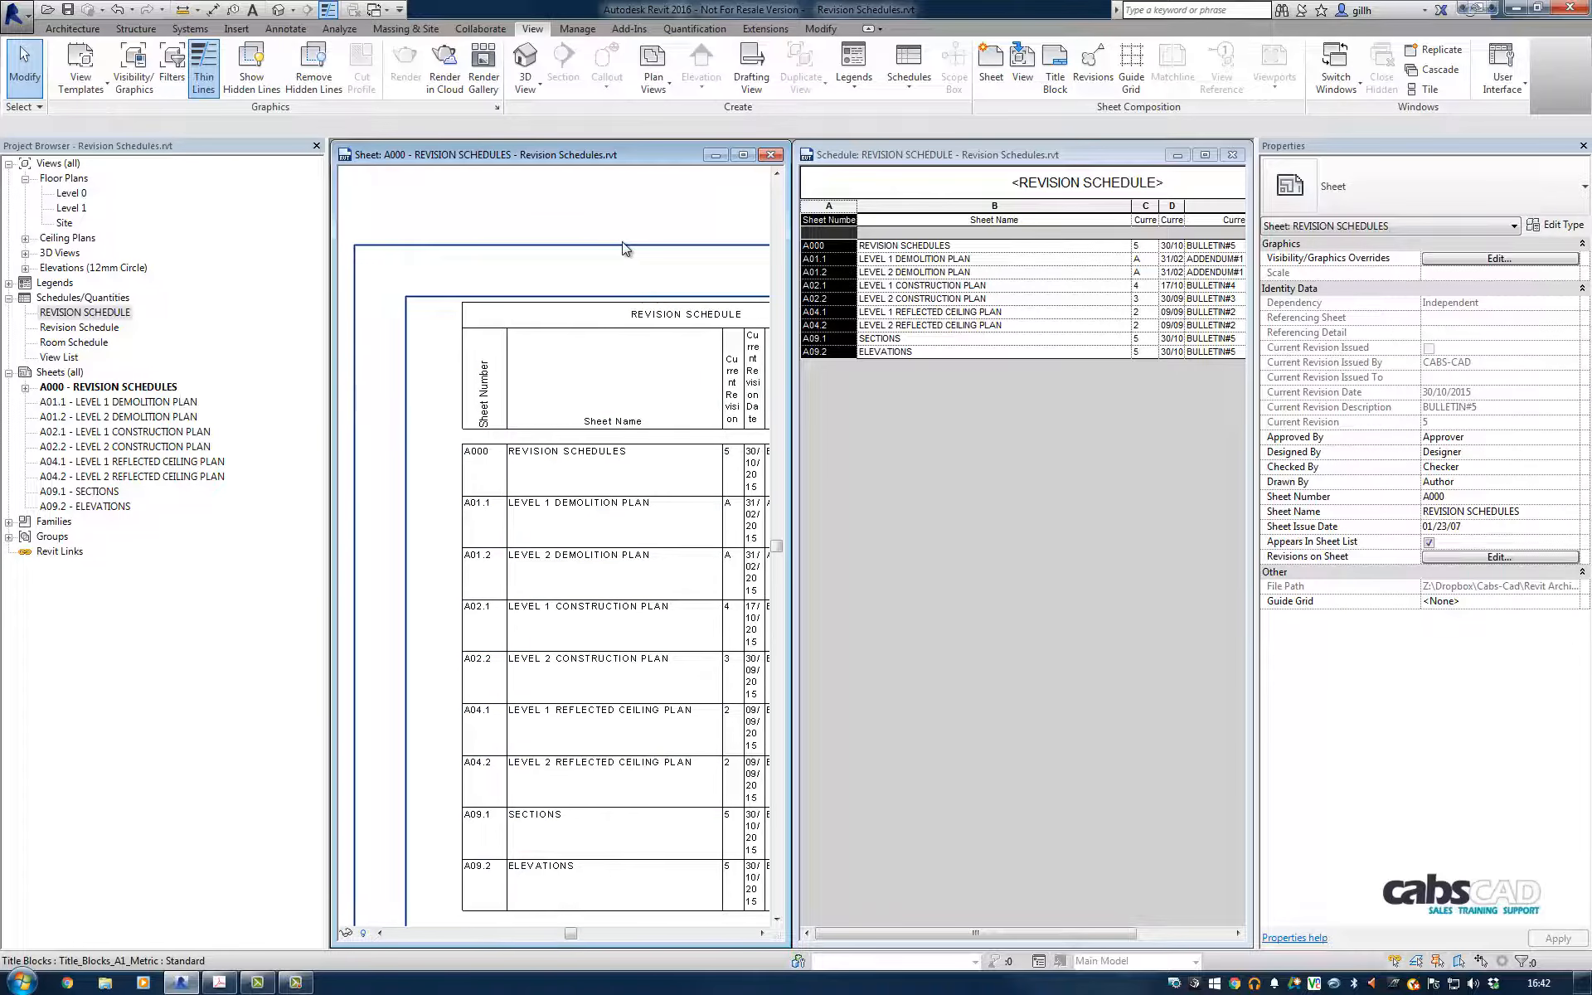
scroll(619, 245, down, 4)
scroll(618, 247, down, 2)
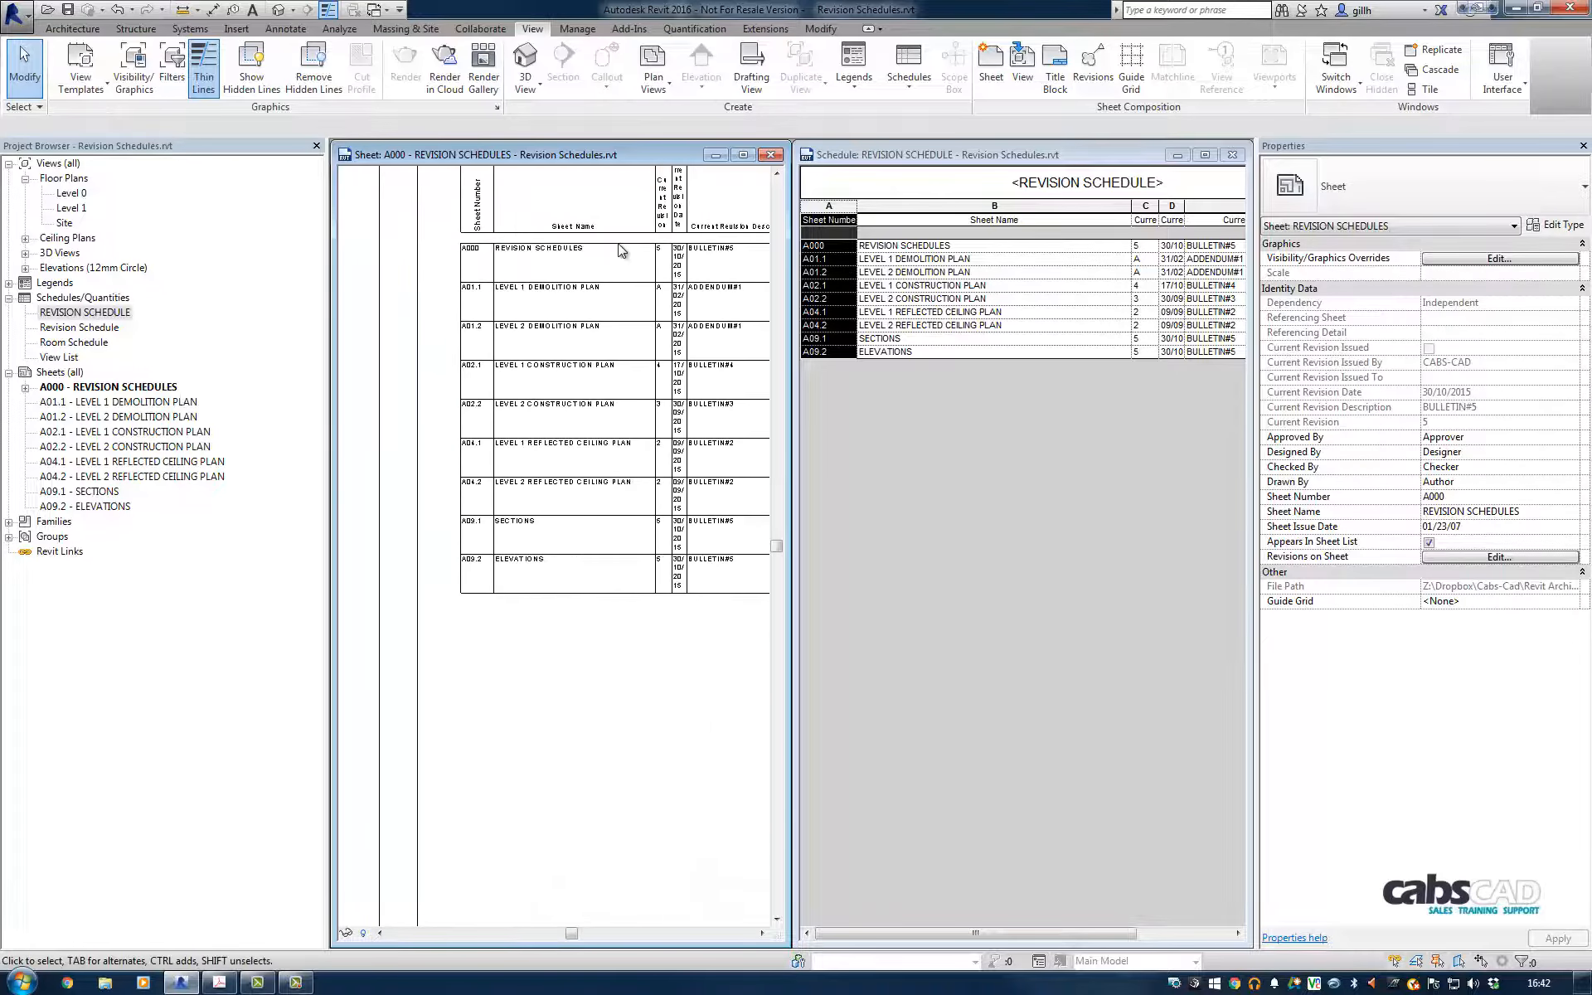
scroll(621, 248, up, 2)
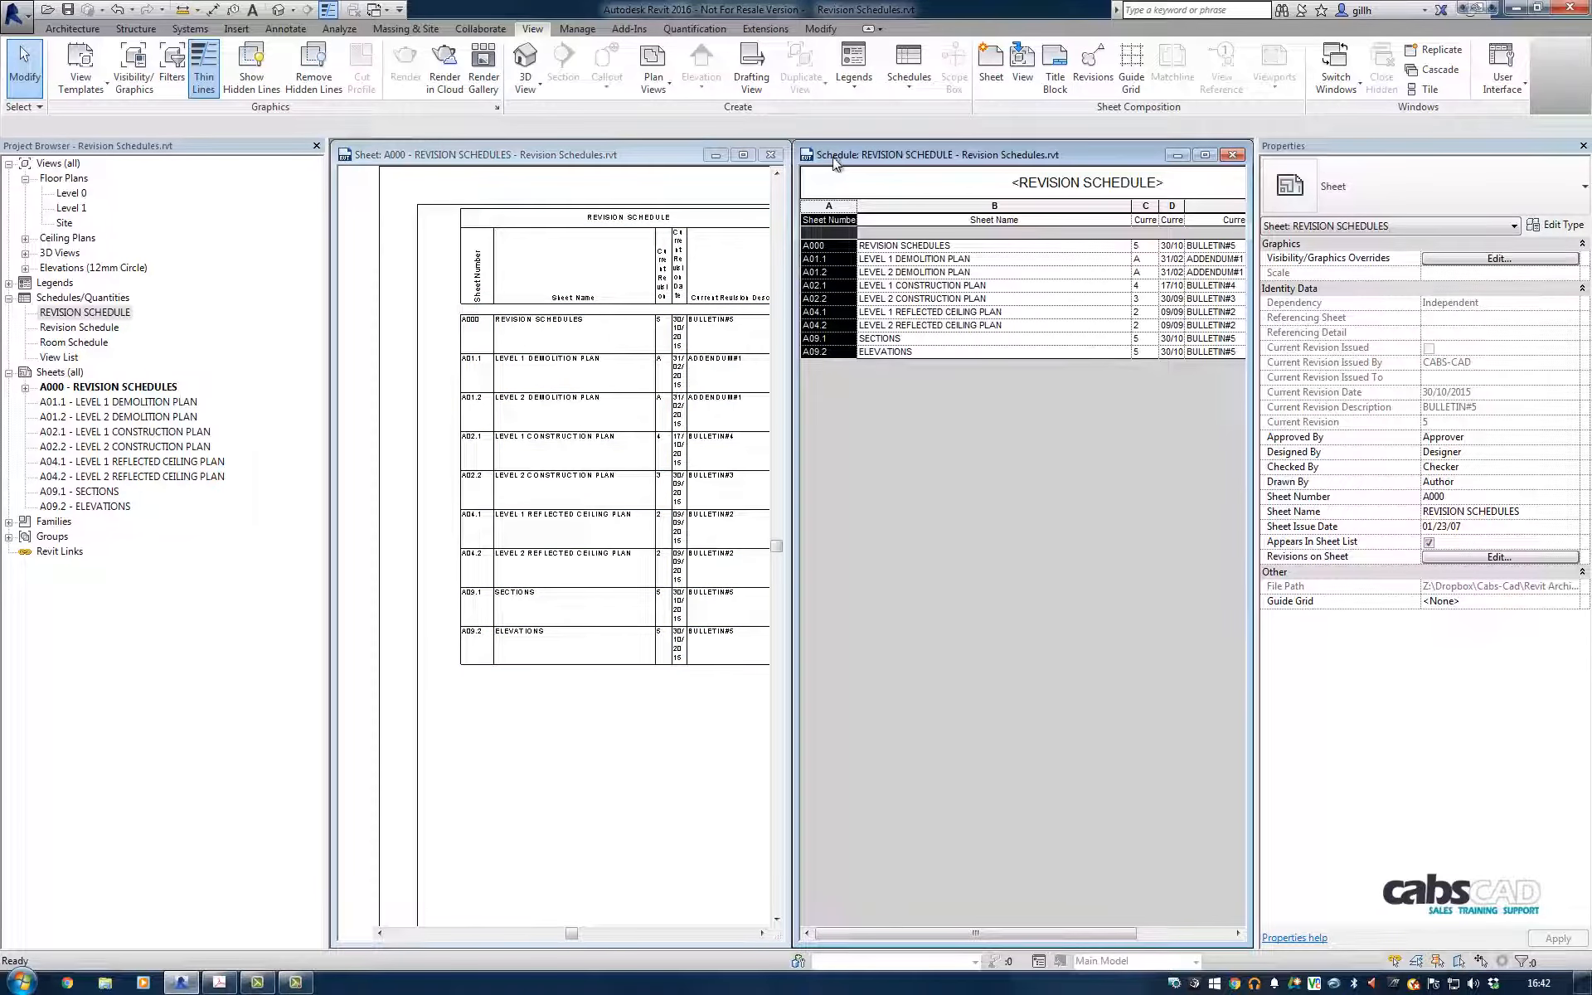
click(846, 199)
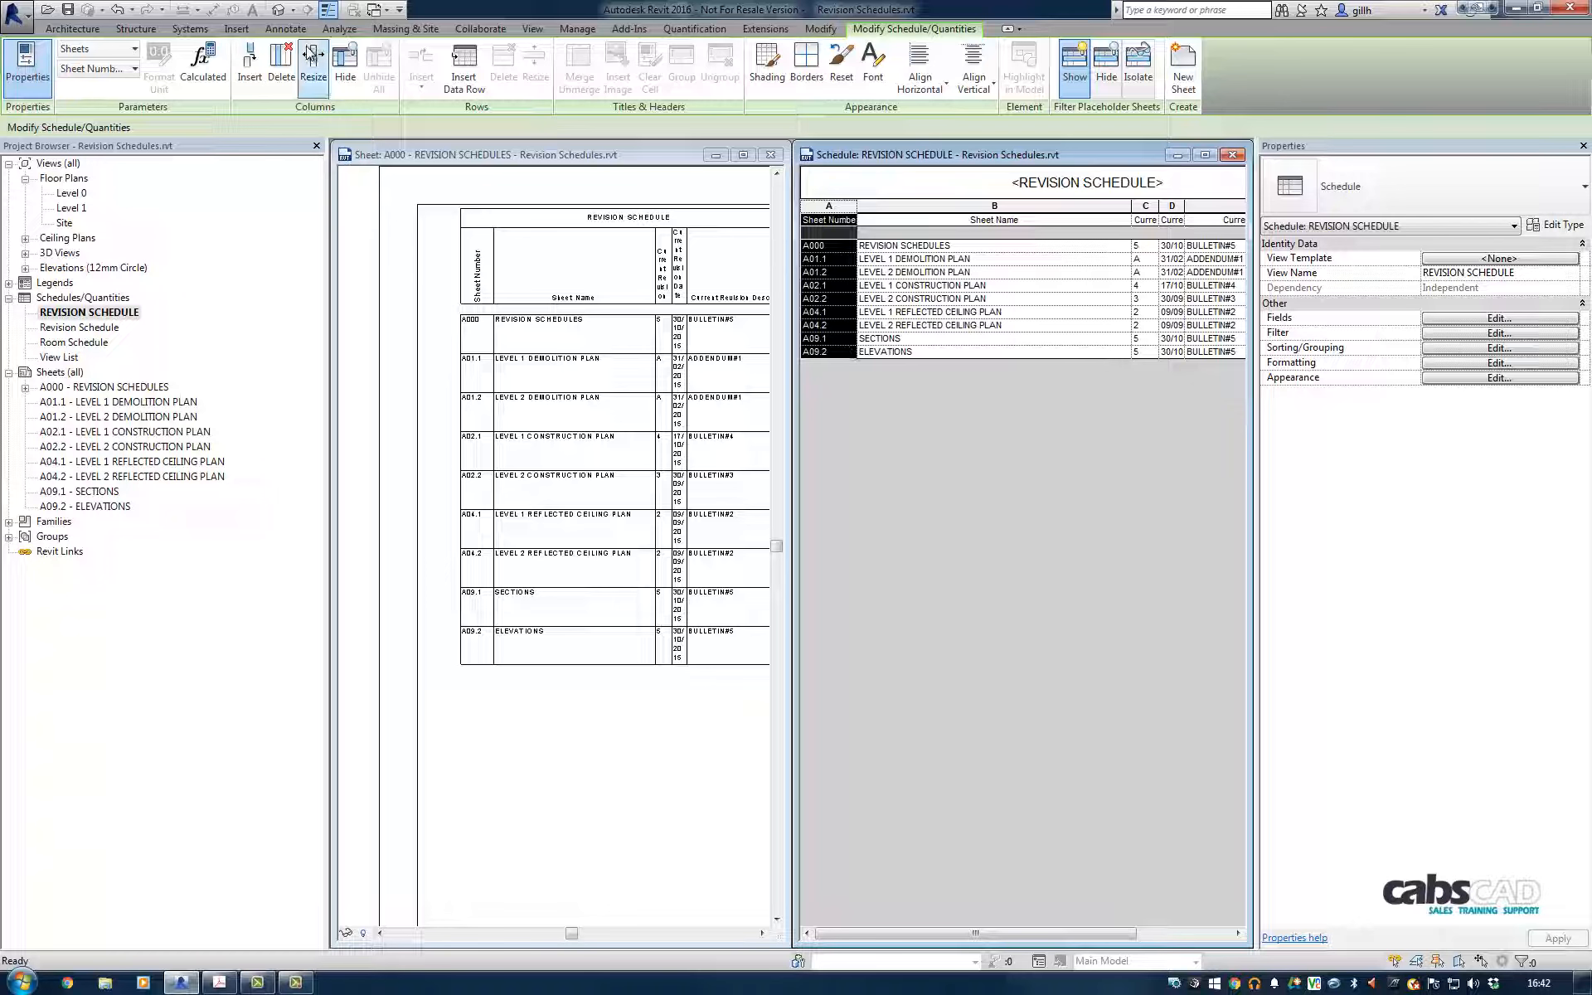
click(314, 66)
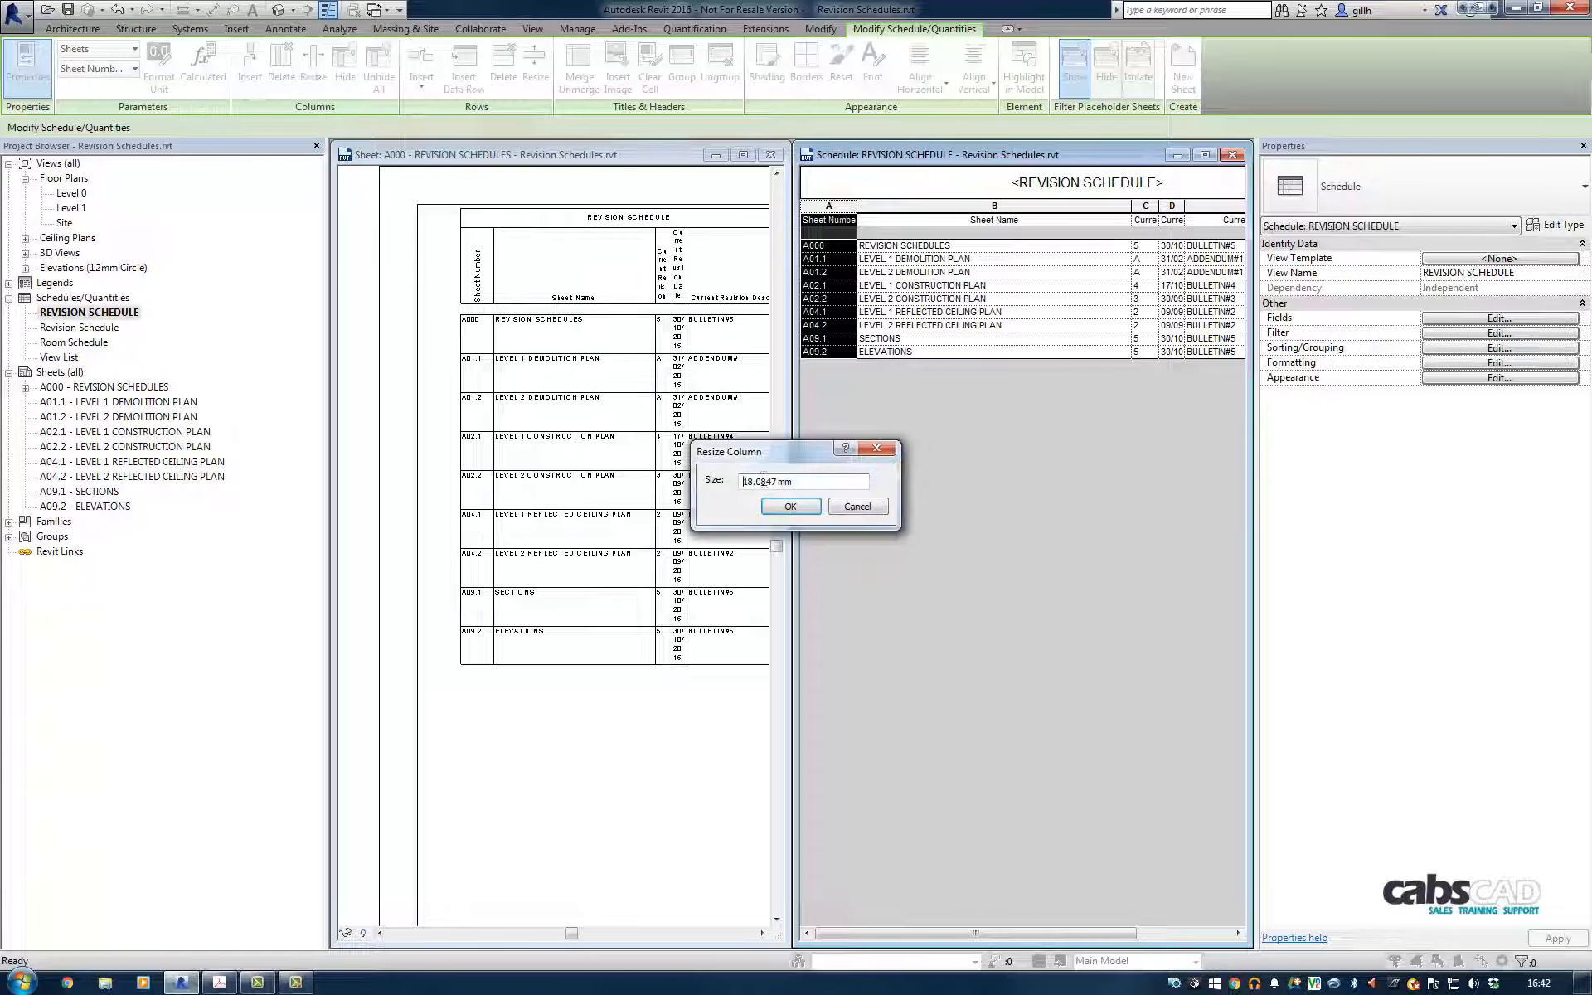
drag(822, 482, 715, 494)
text(17)
click(792, 506)
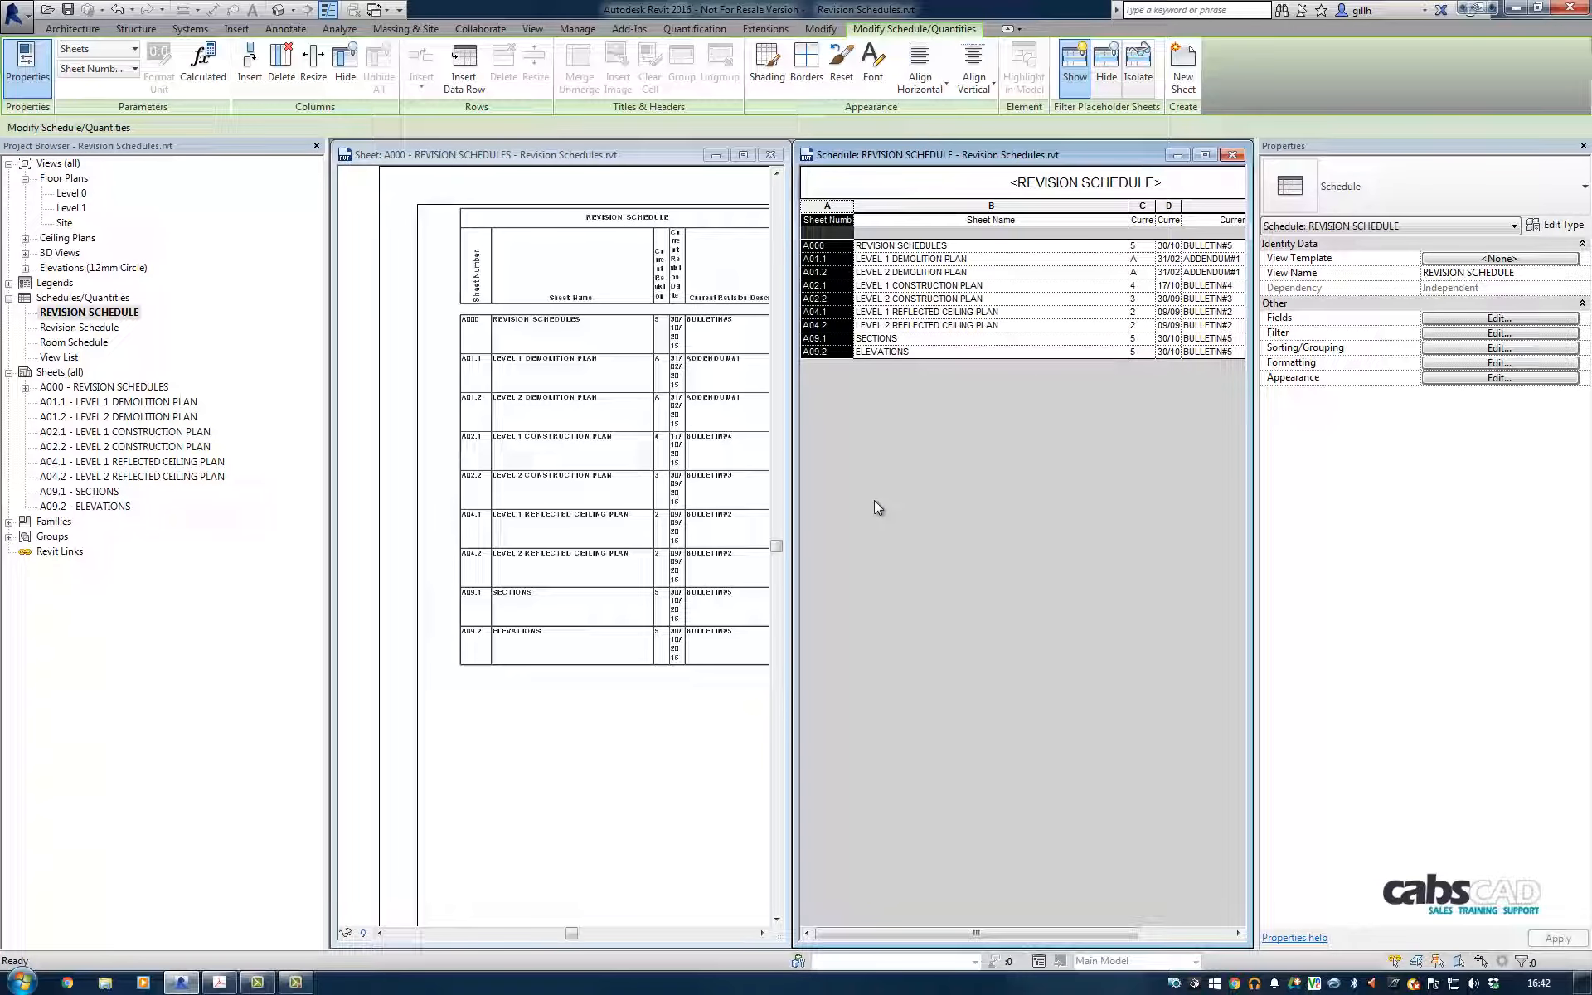
Step: Give the Current Revision field a Vertical heading orientation and align its column horizontally to Center
click(1144, 209)
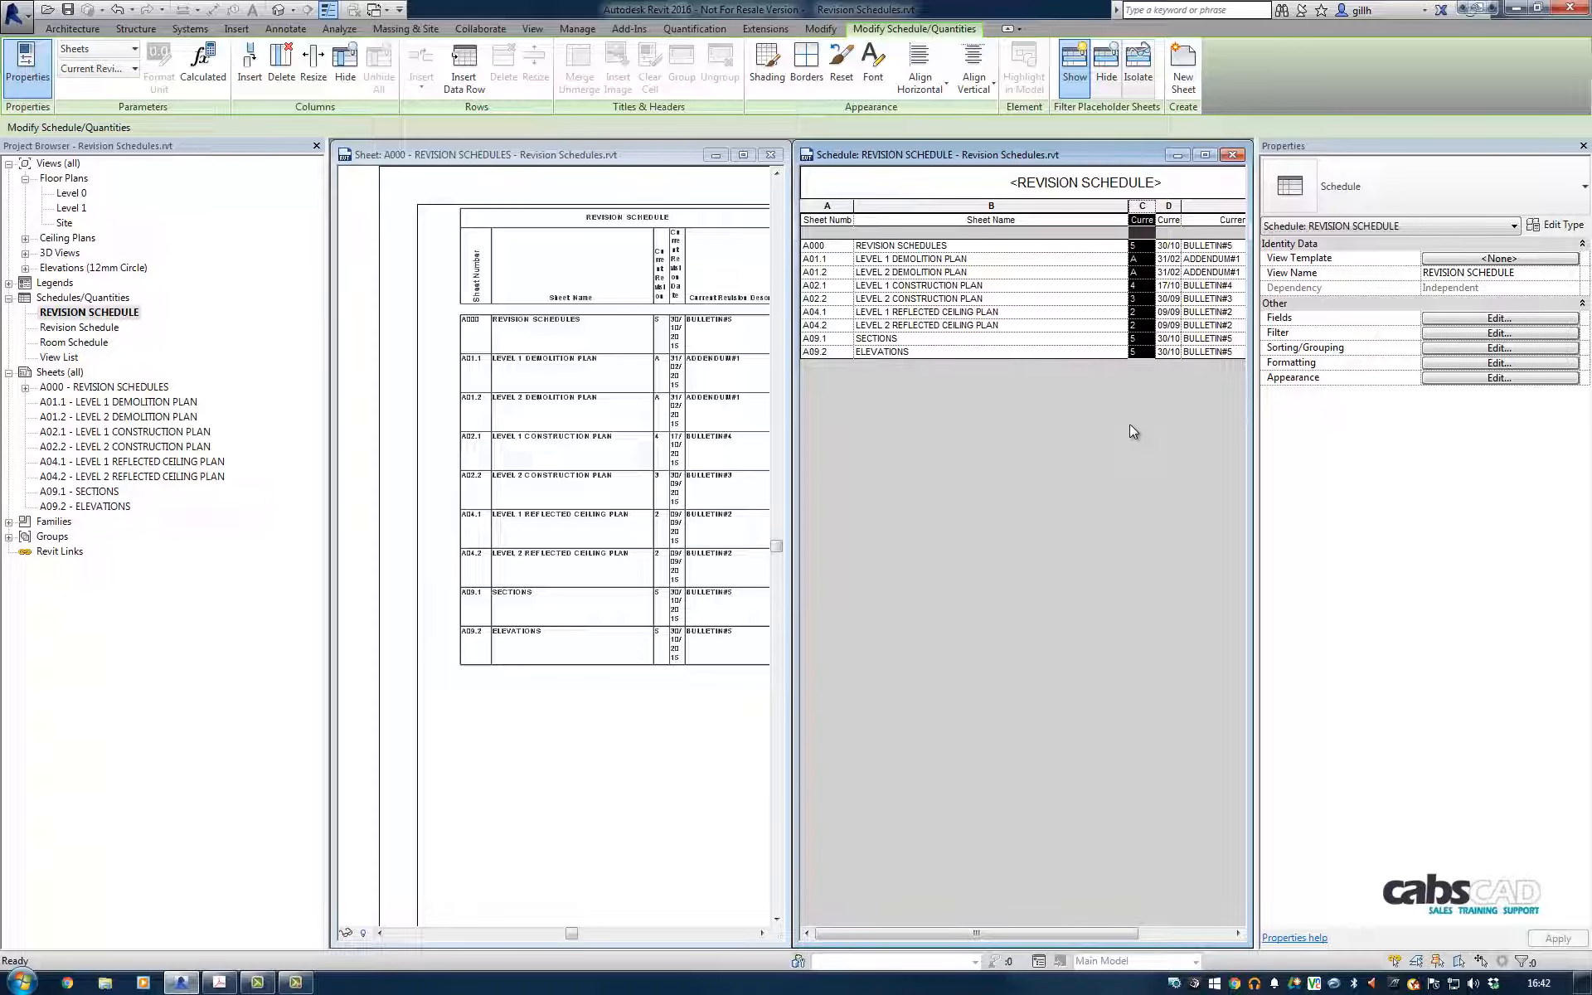
click(1474, 365)
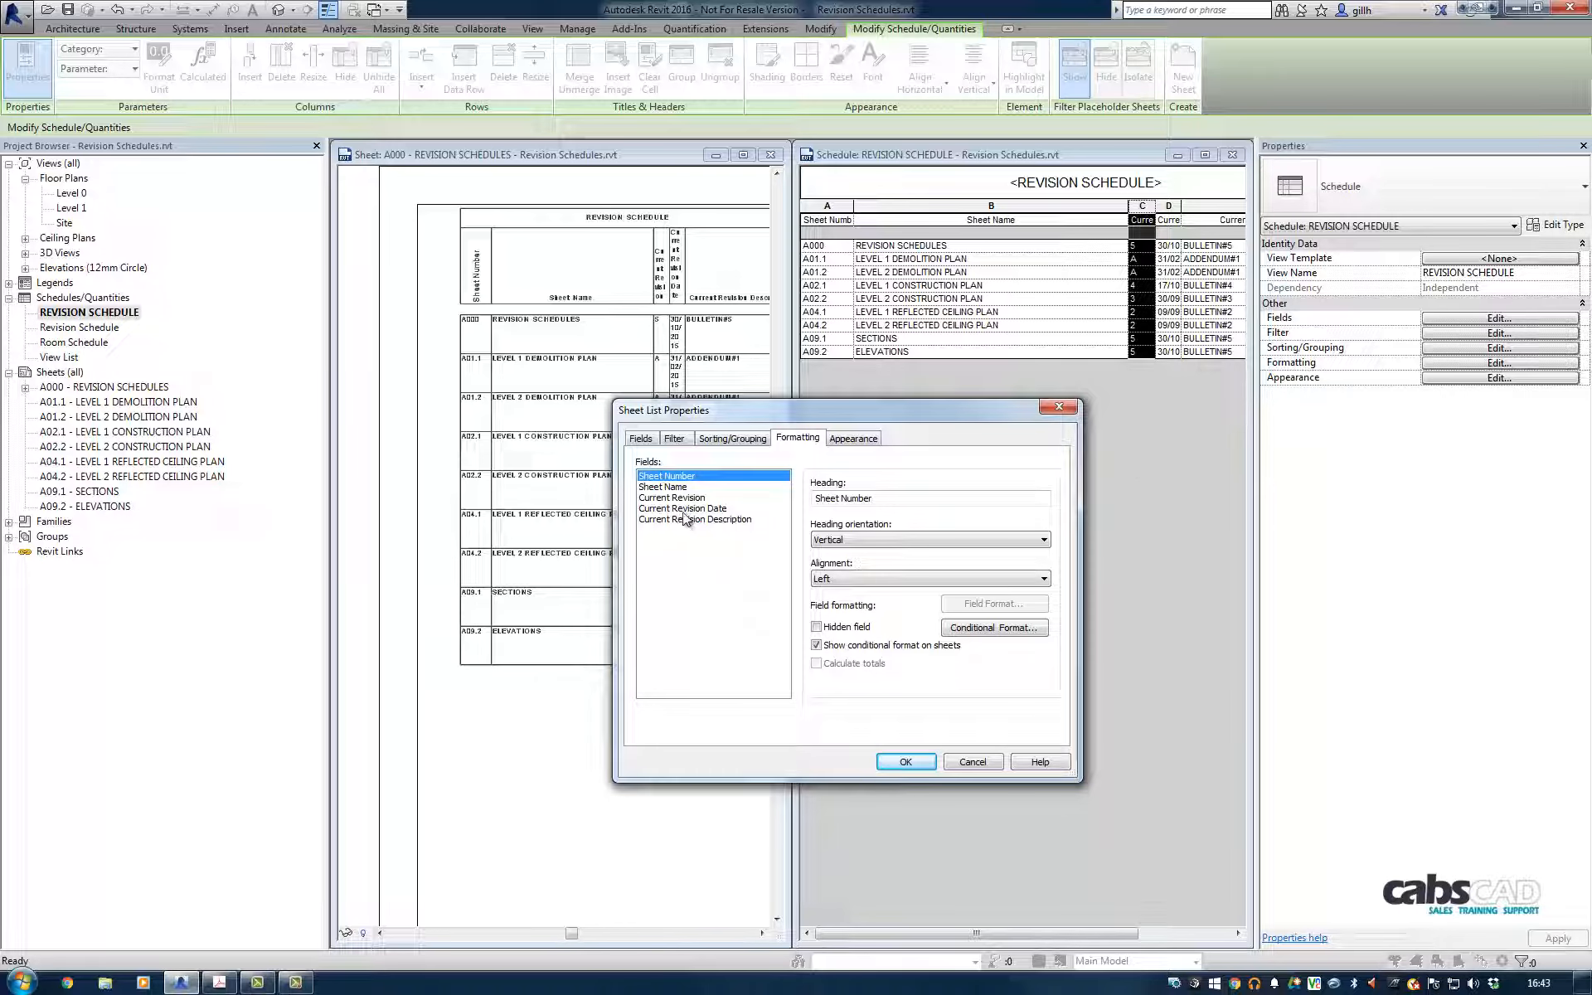
click(687, 498)
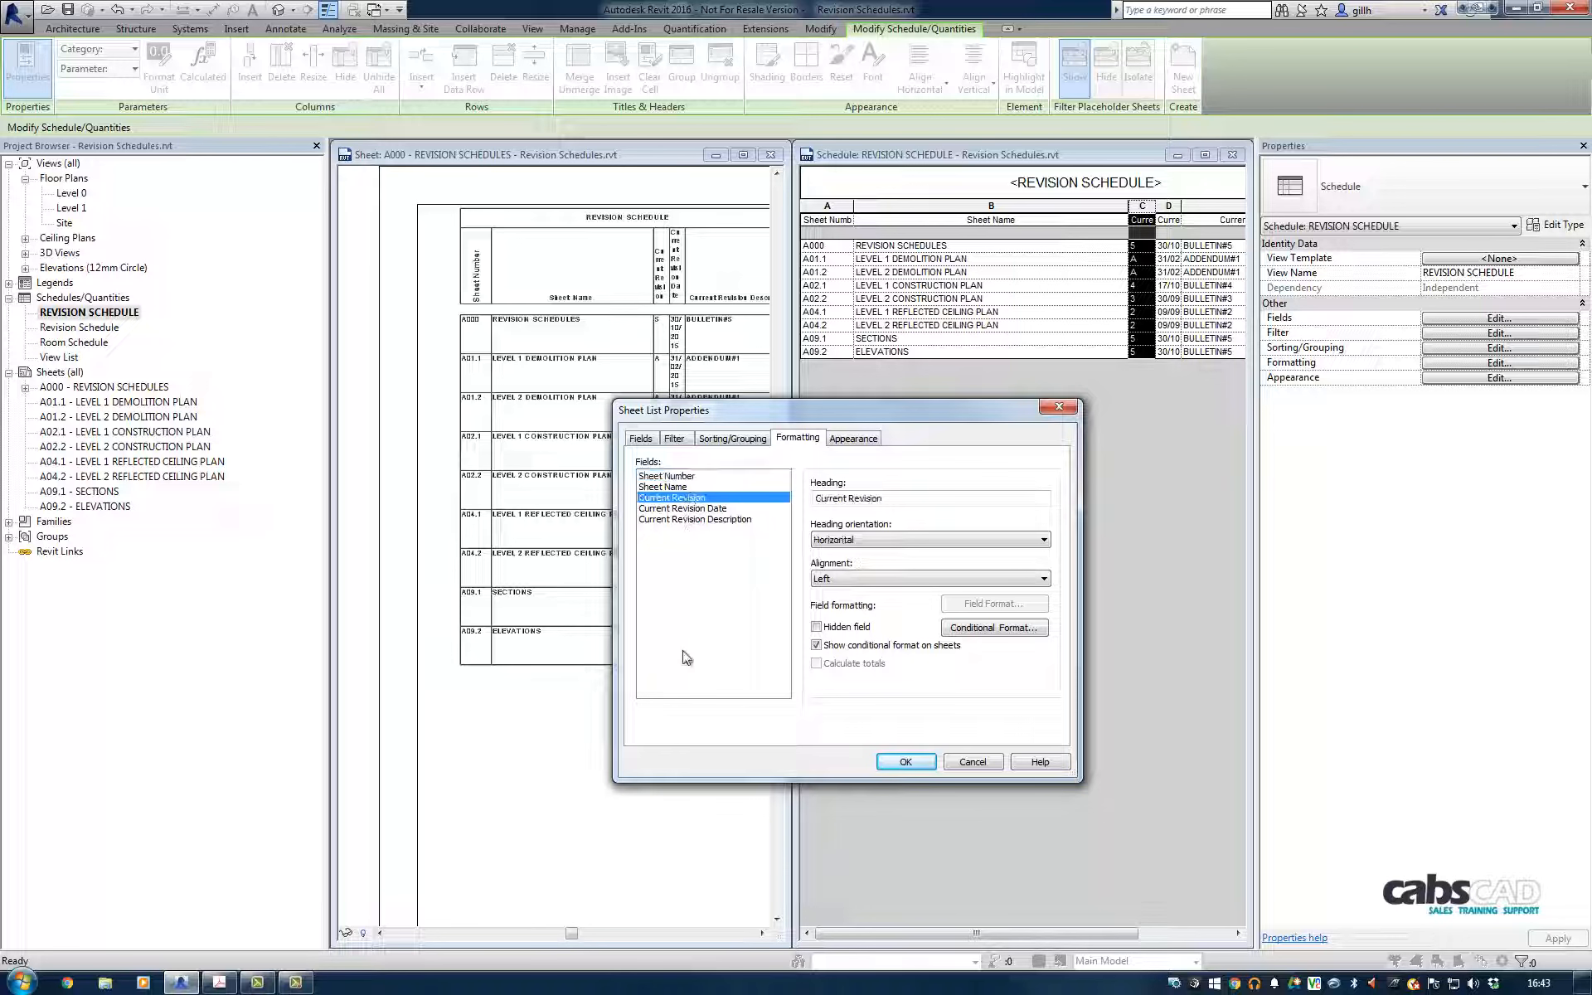
click(926, 540)
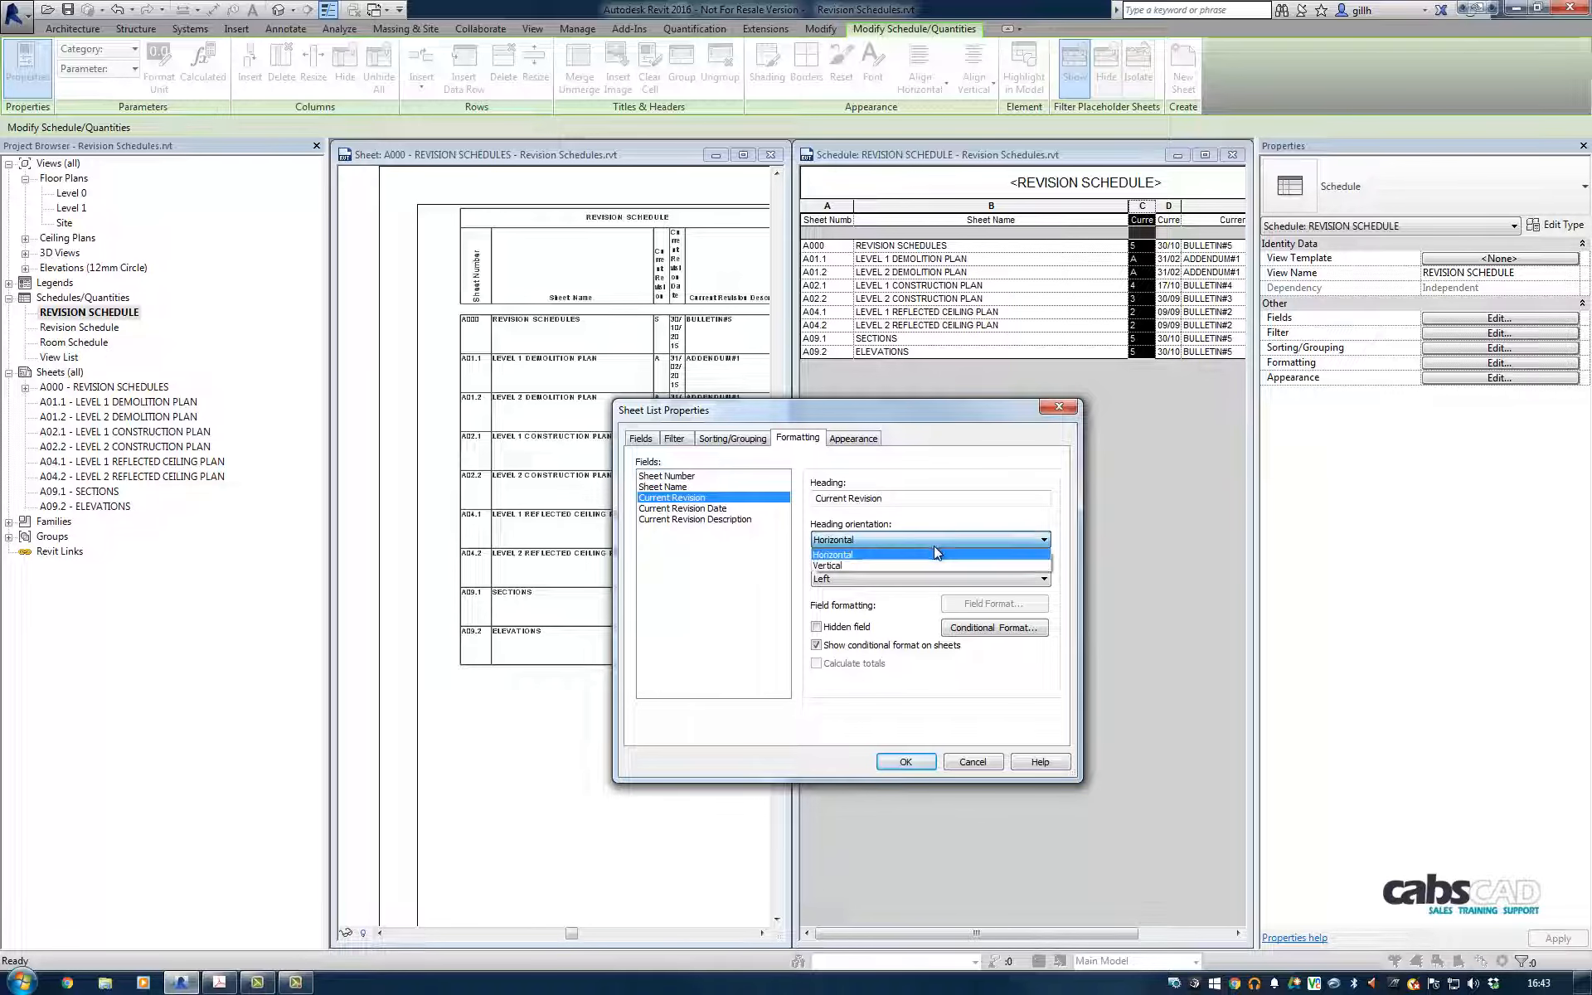
click(869, 564)
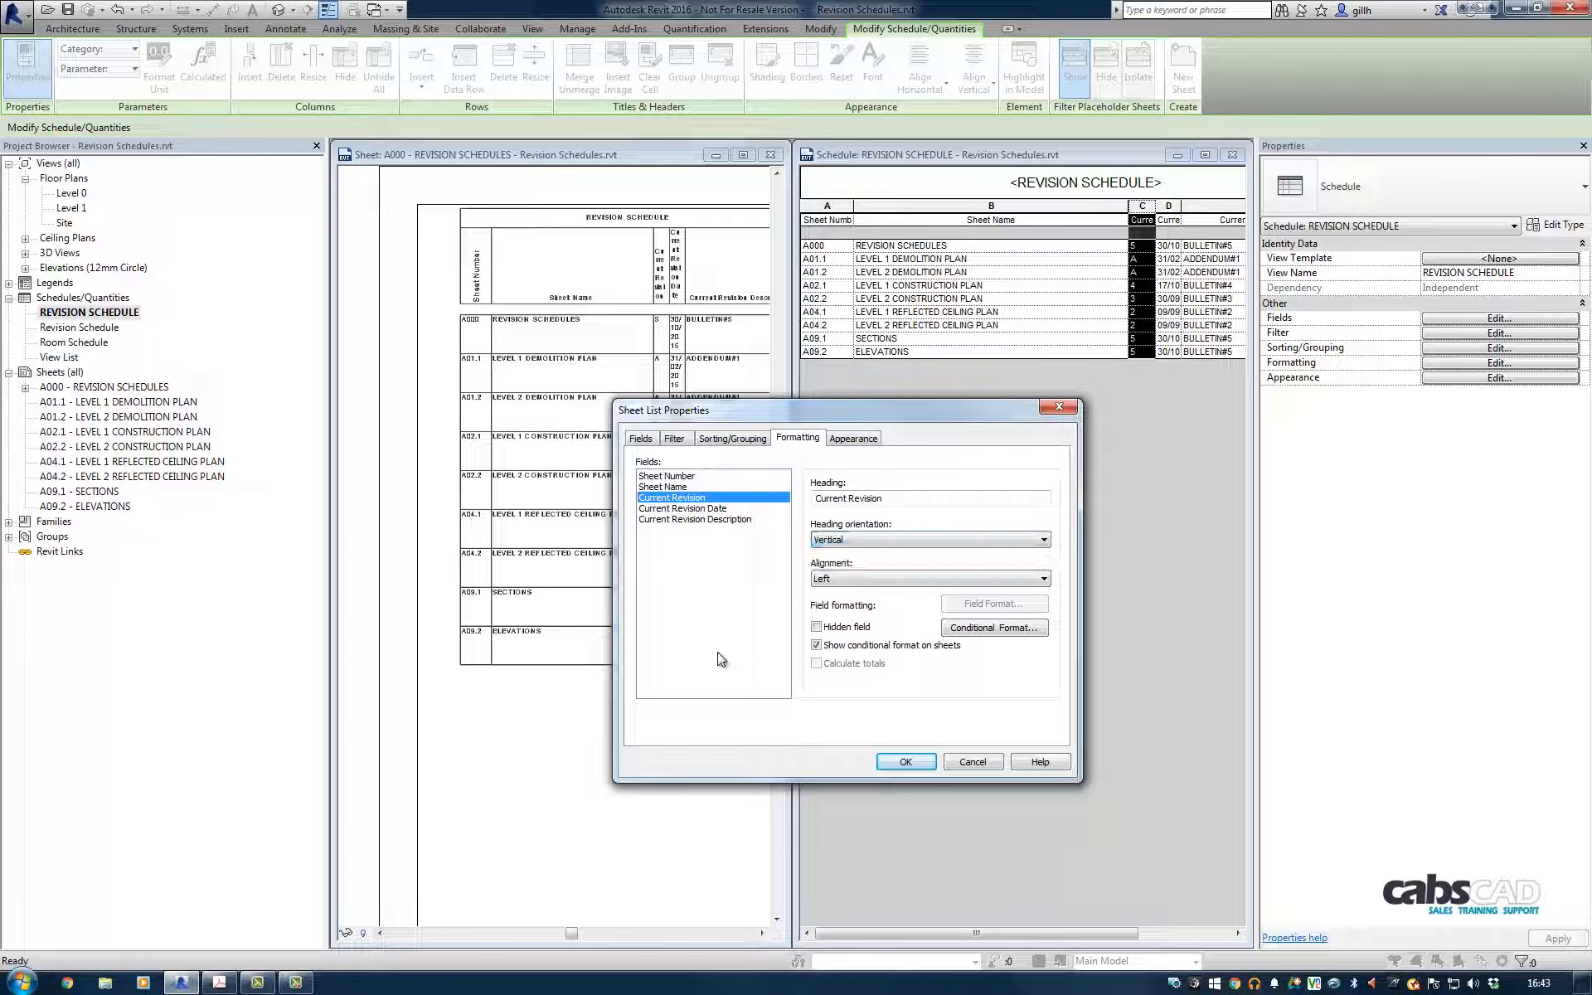
click(910, 761)
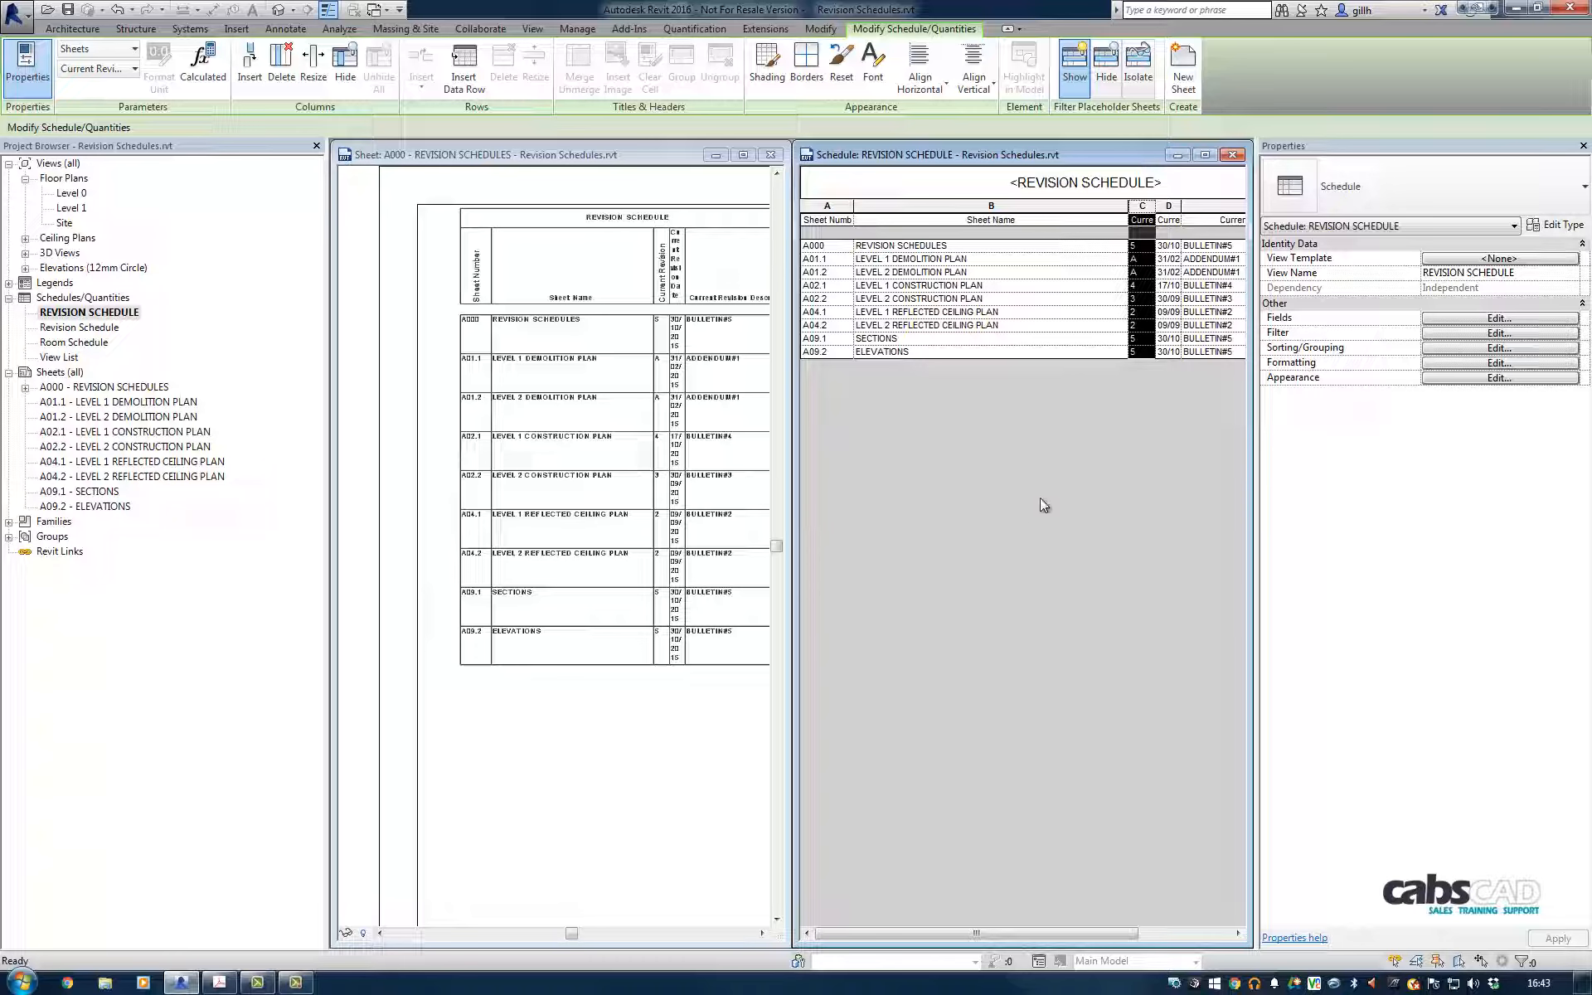
click(925, 83)
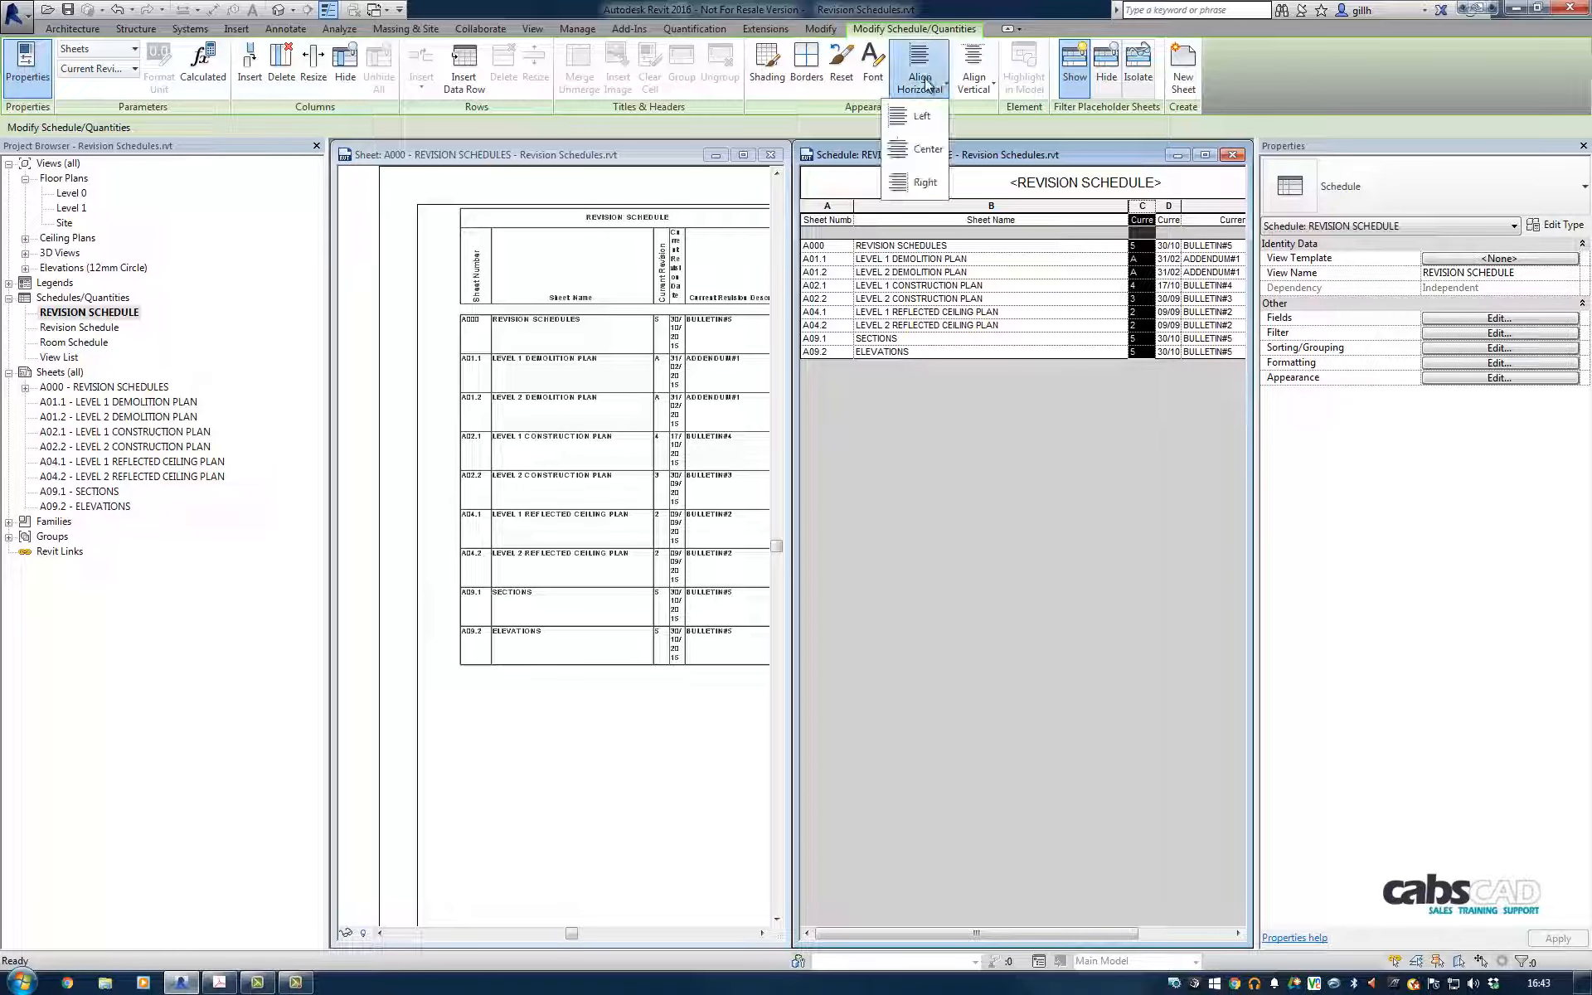
click(926, 150)
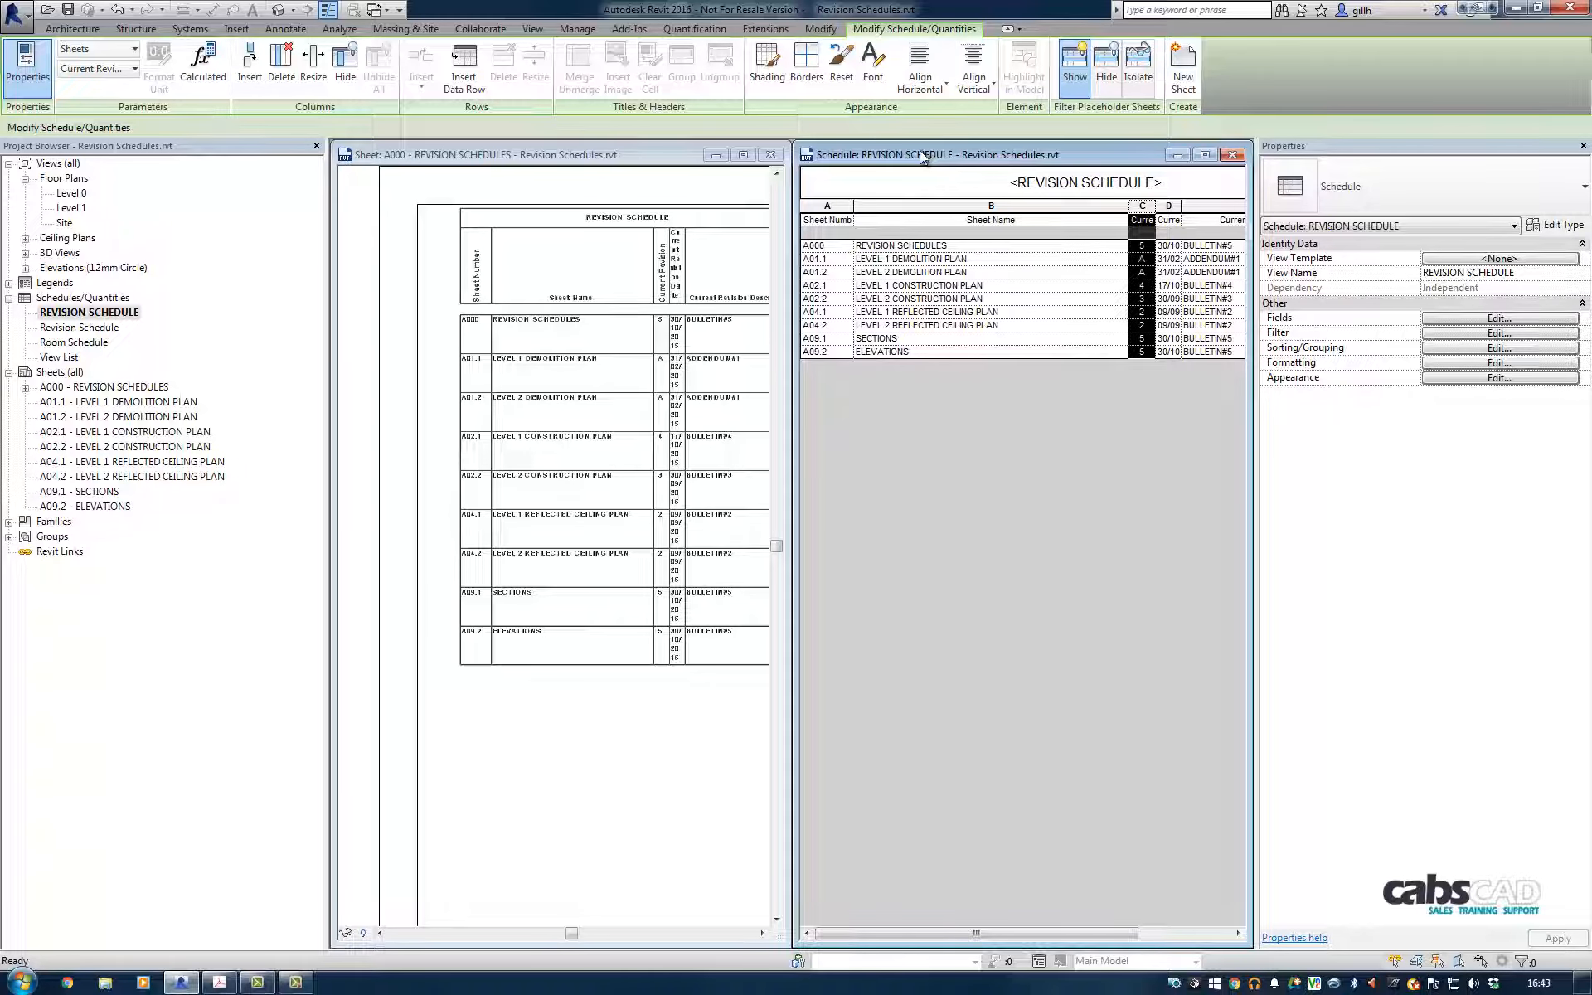
Step: Set the heading orientation of the Current Revision Date field to Vertical
click(1171, 209)
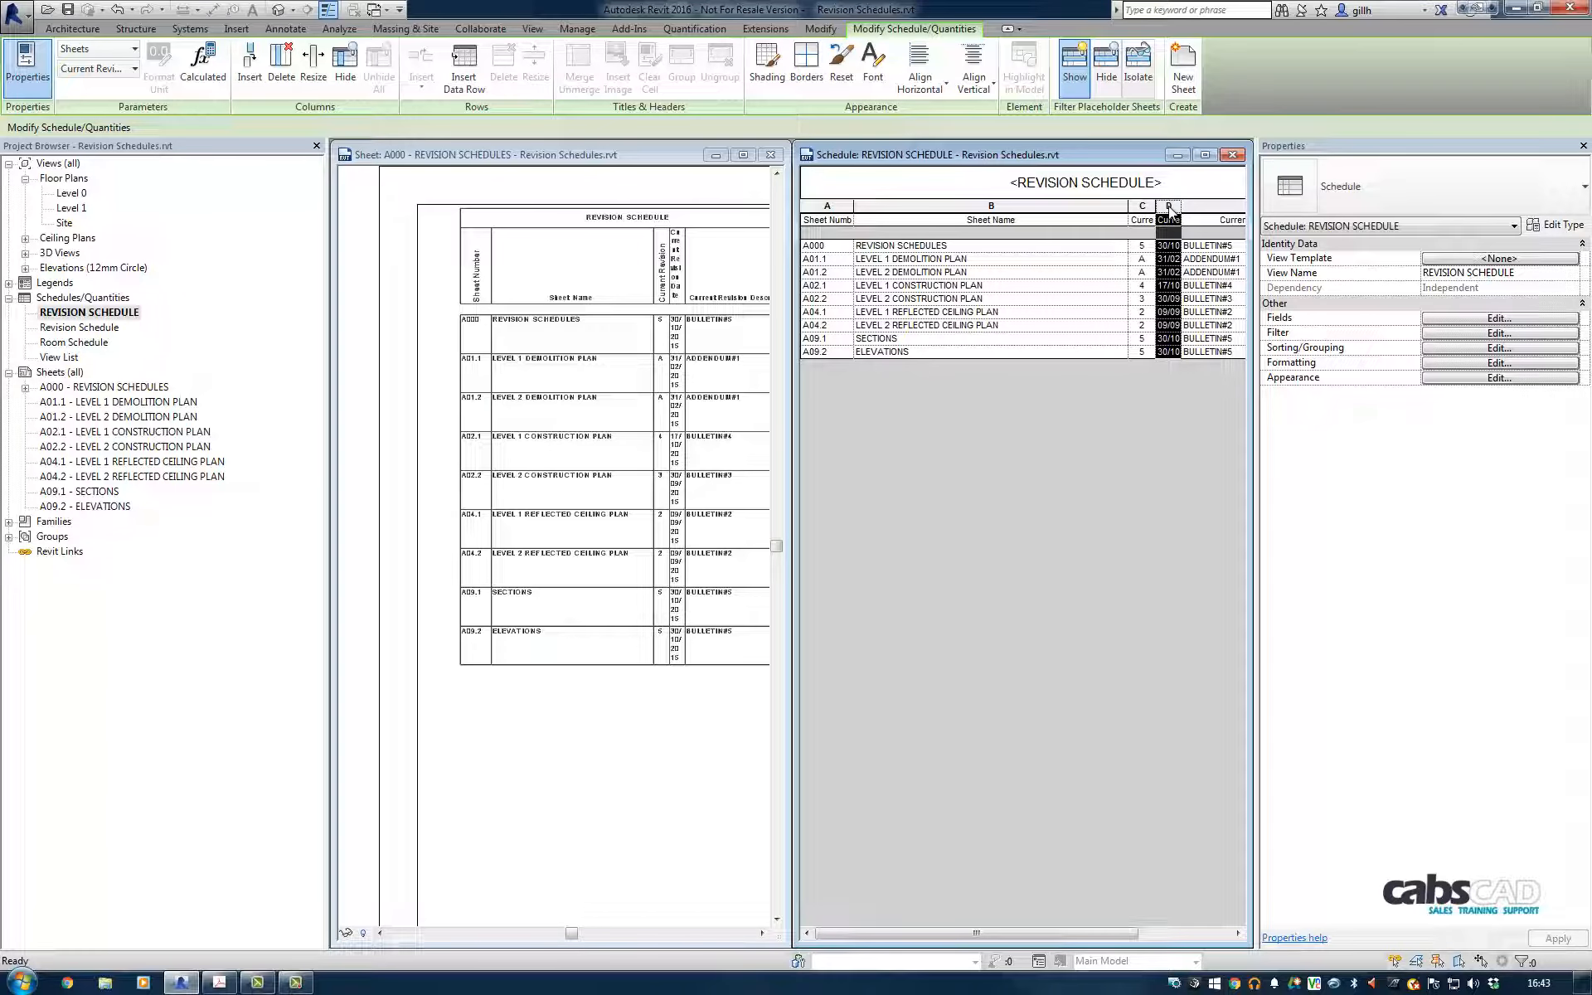
click(1474, 363)
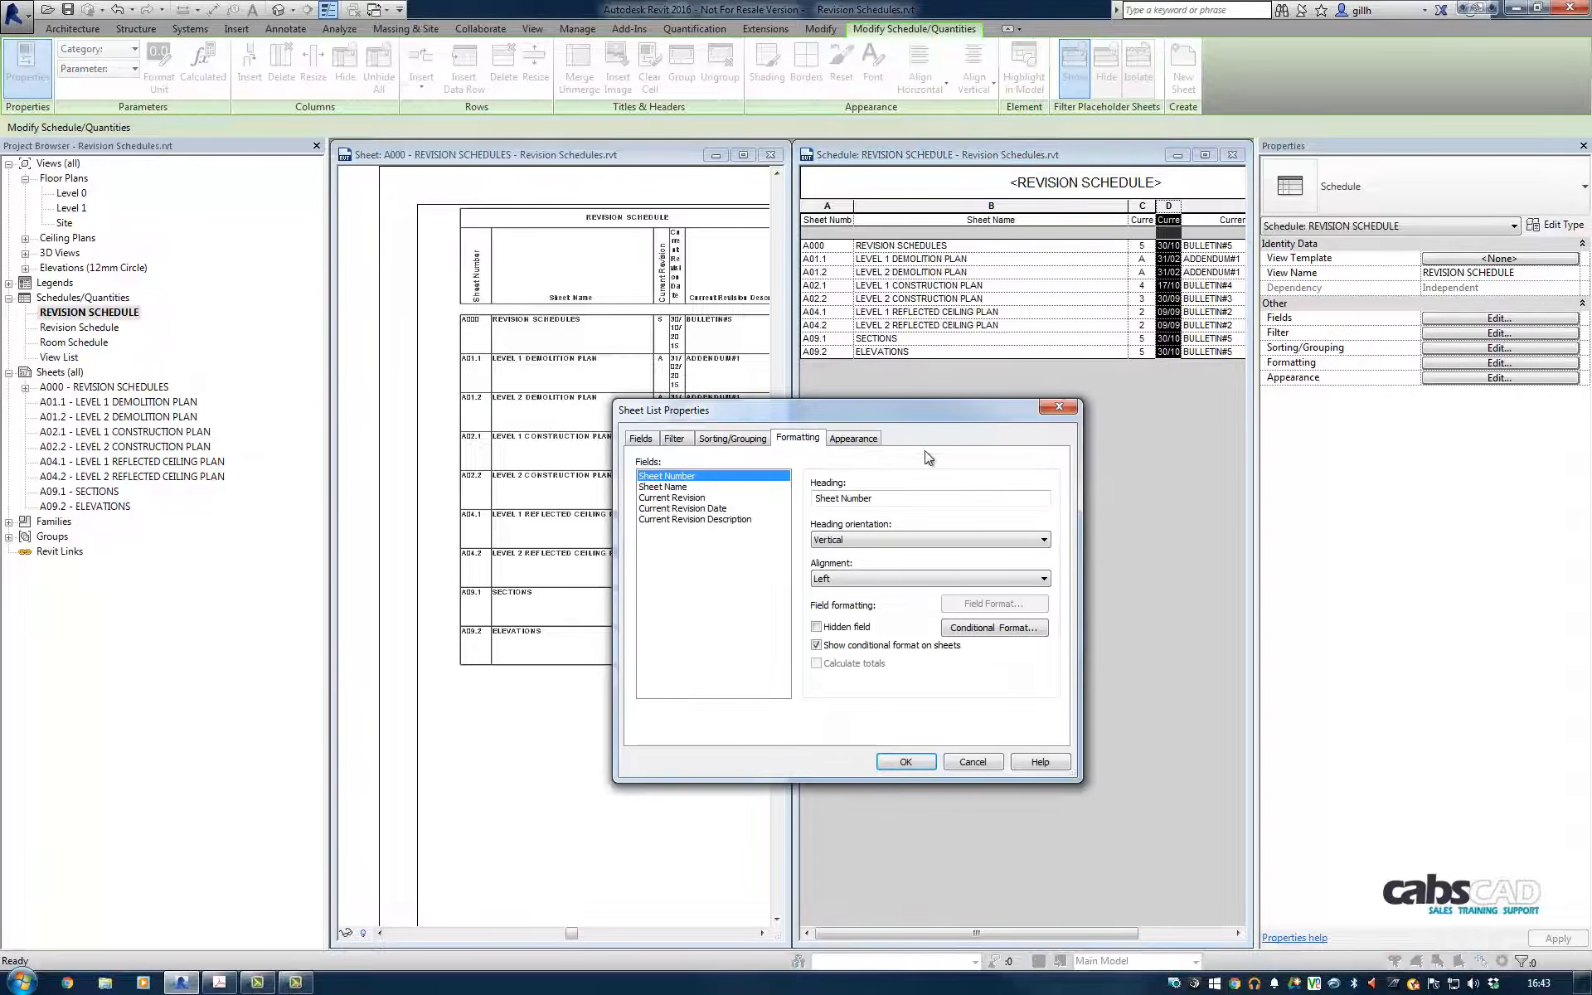
click(670, 508)
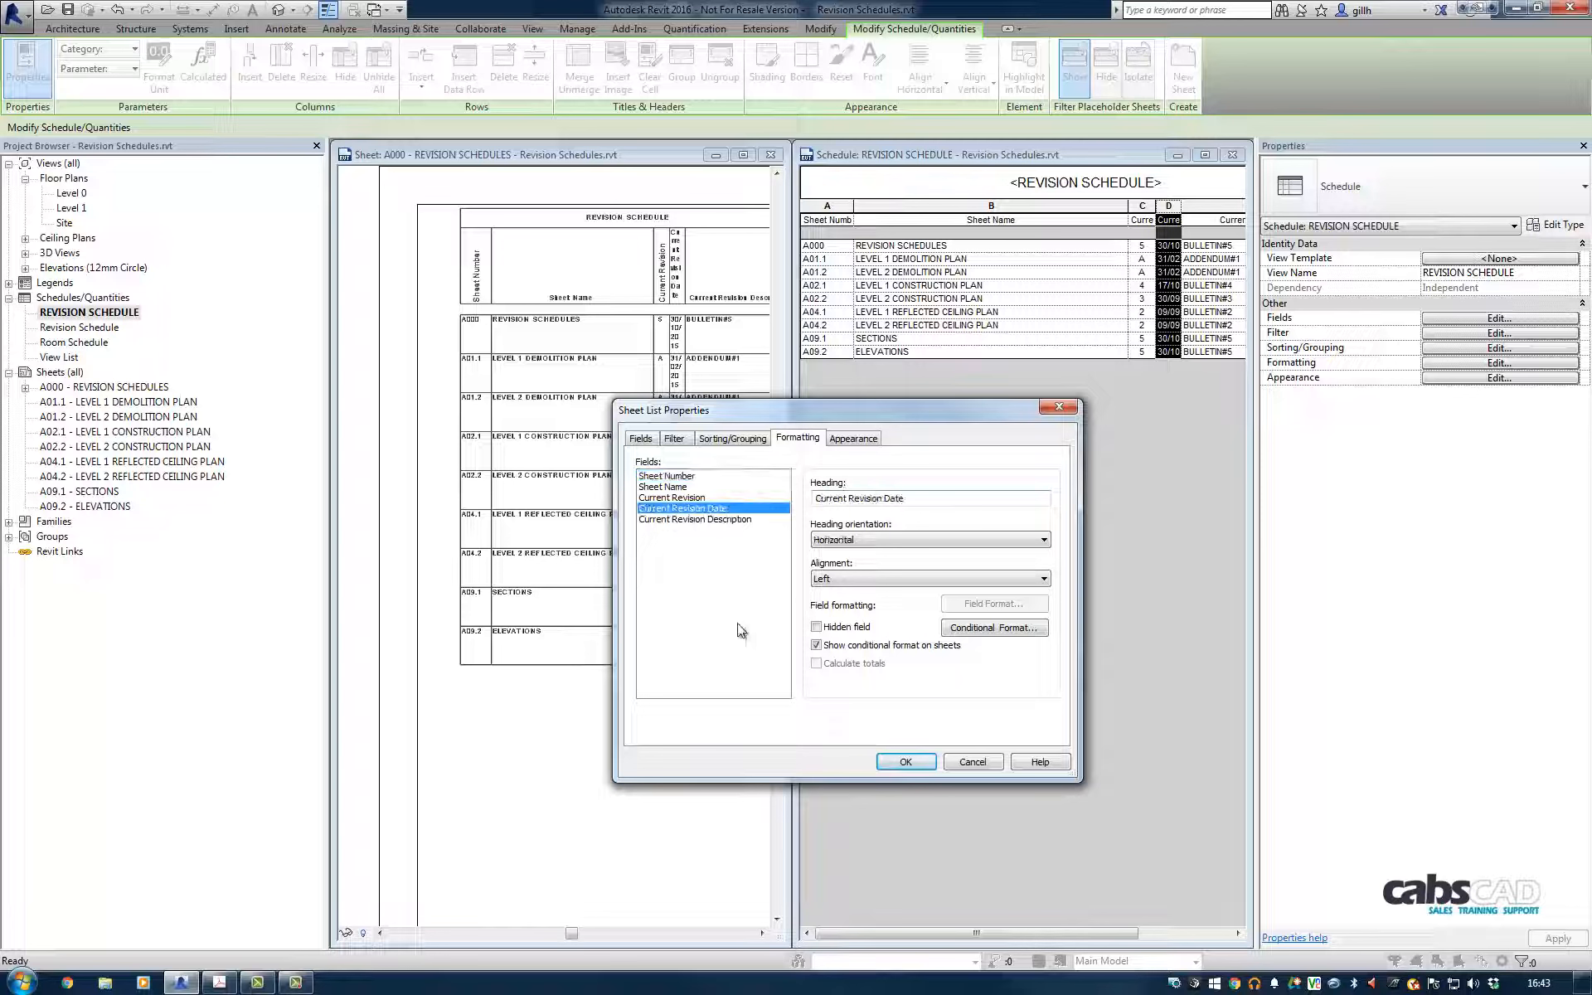
click(940, 542)
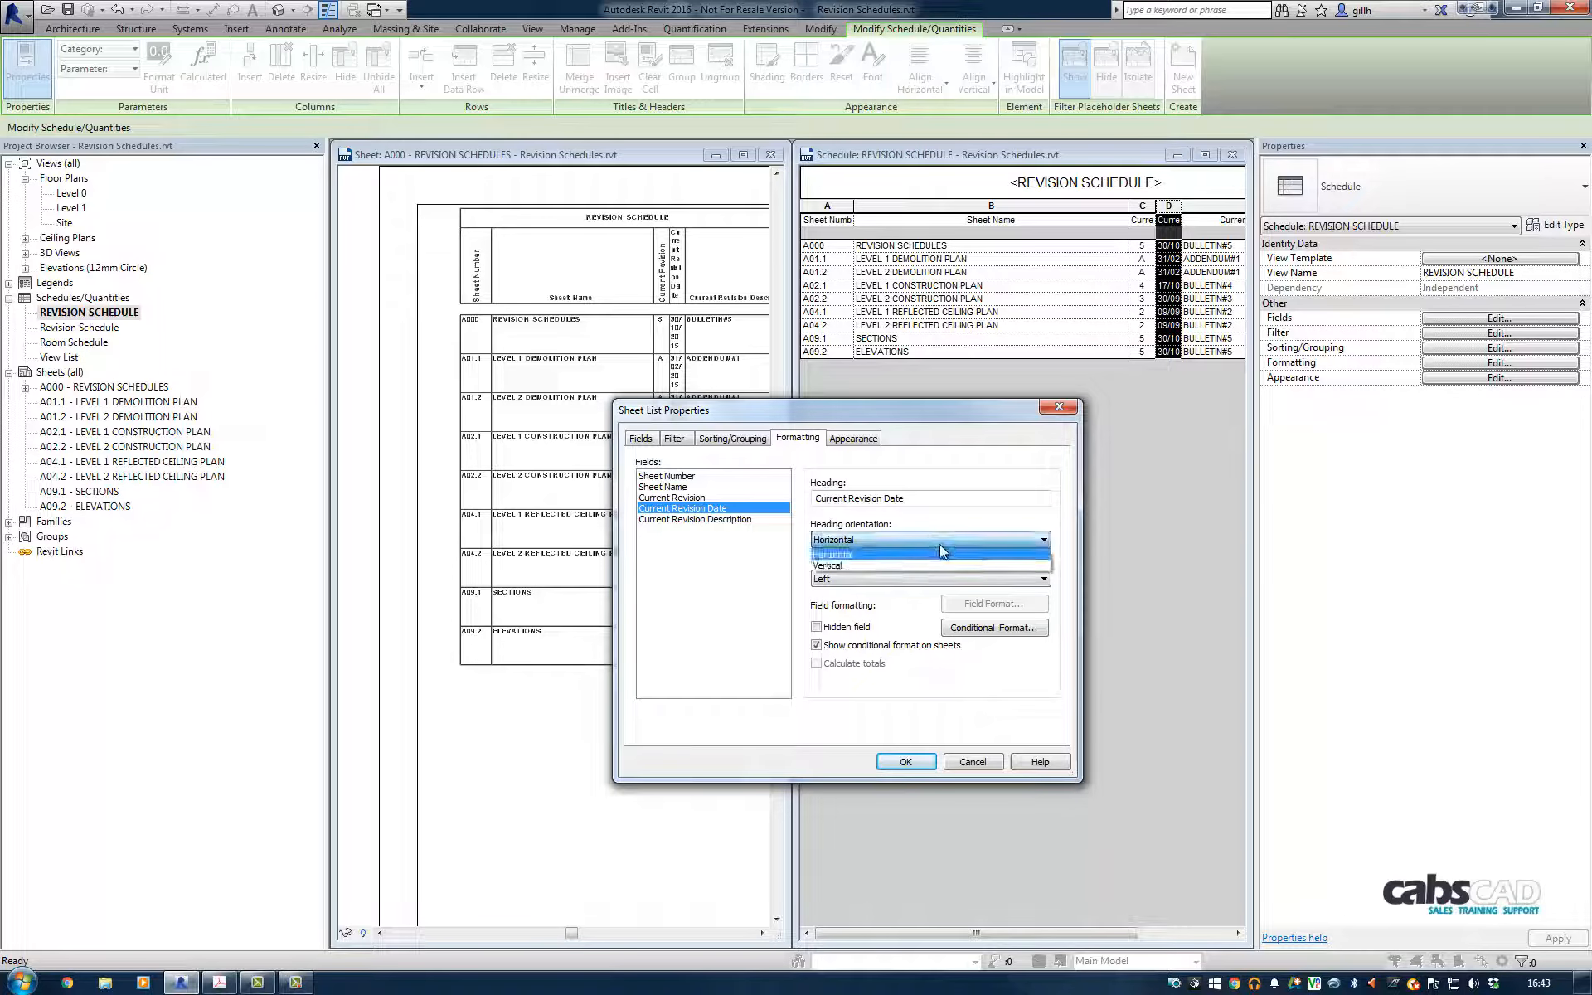
click(888, 567)
click(905, 762)
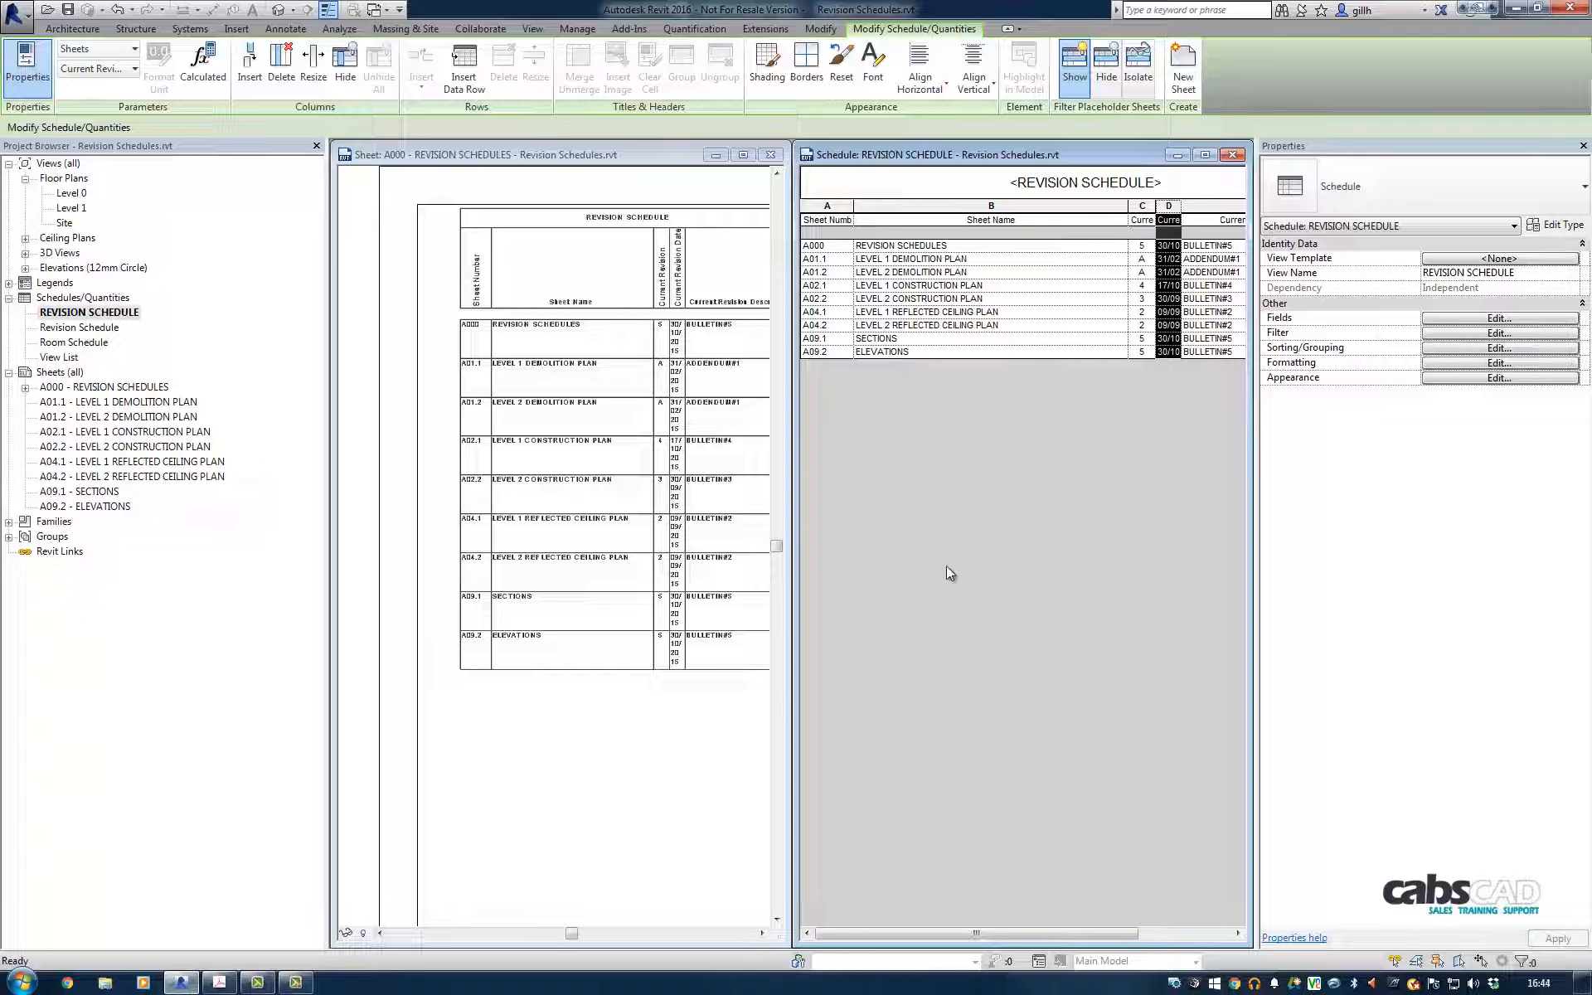
Step: Try widths of 12 mm and 20 mm for the Current Revision Date column in the REVISION SCHEDULE view
click(675, 168)
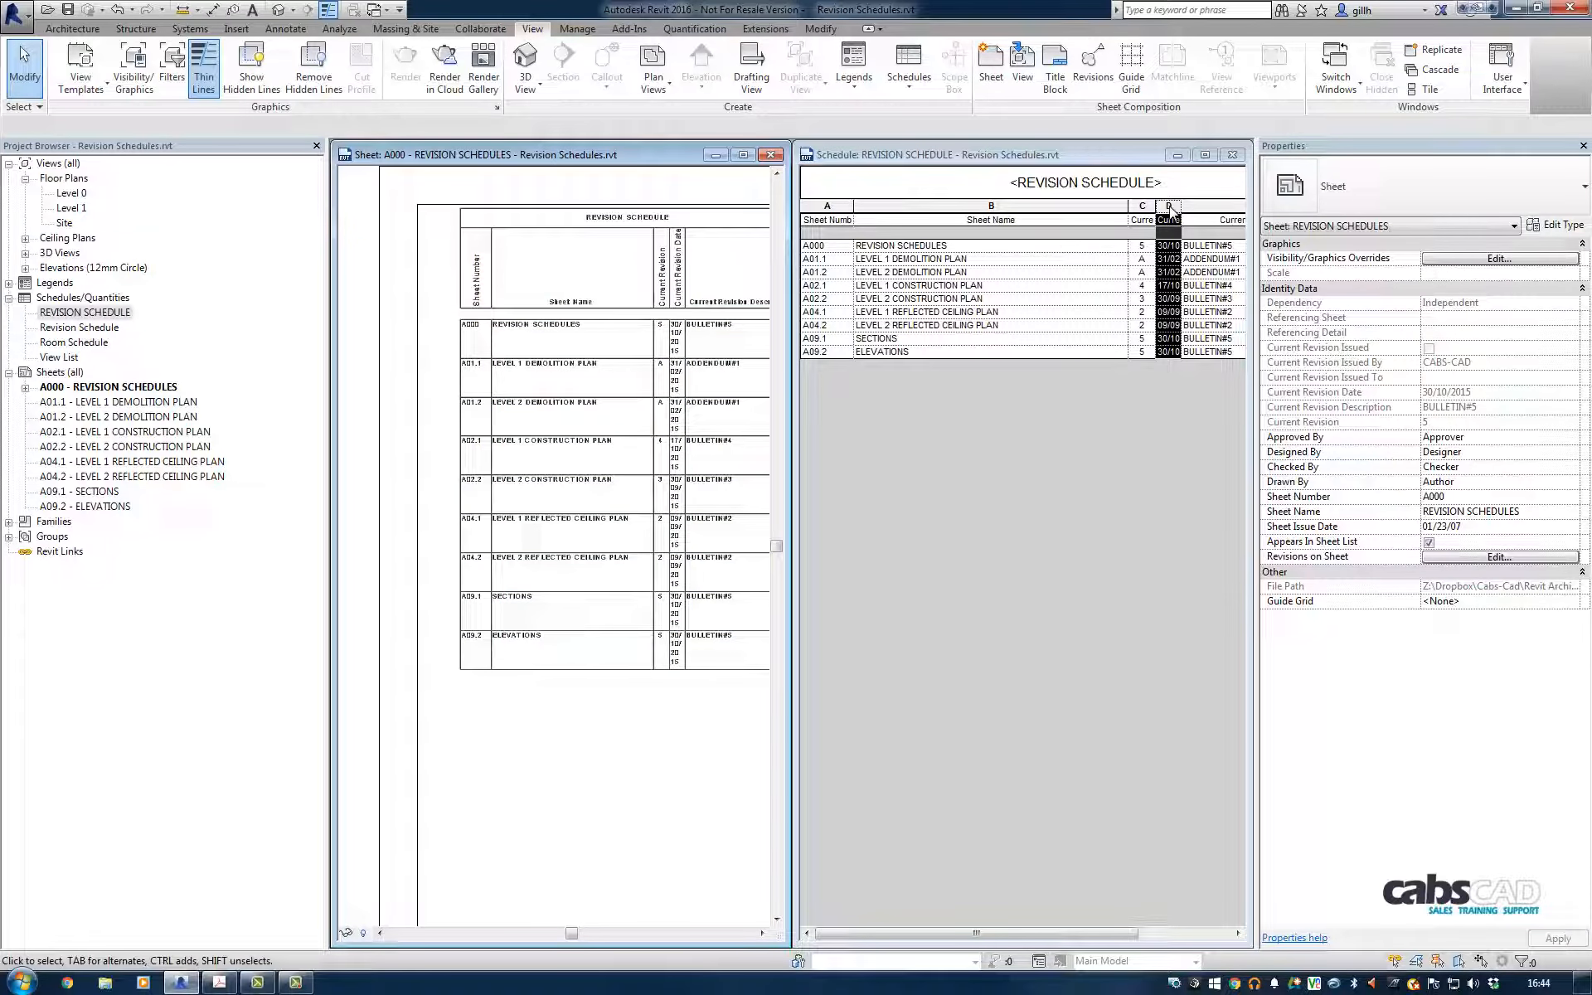
click(1138, 157)
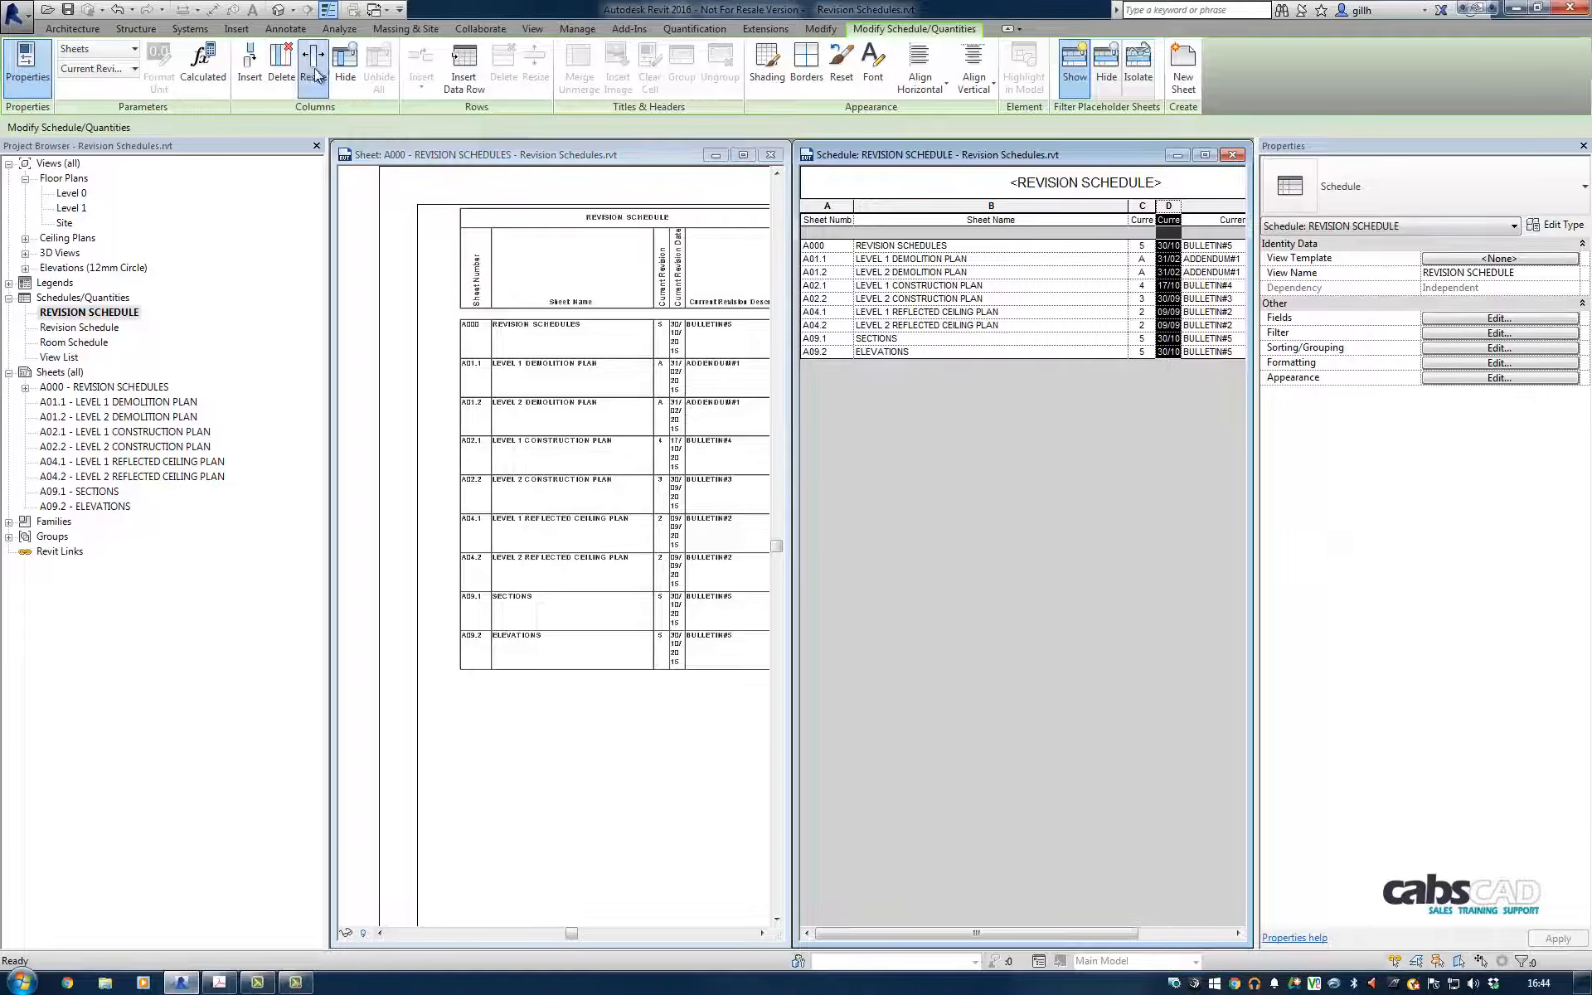
click(315, 73)
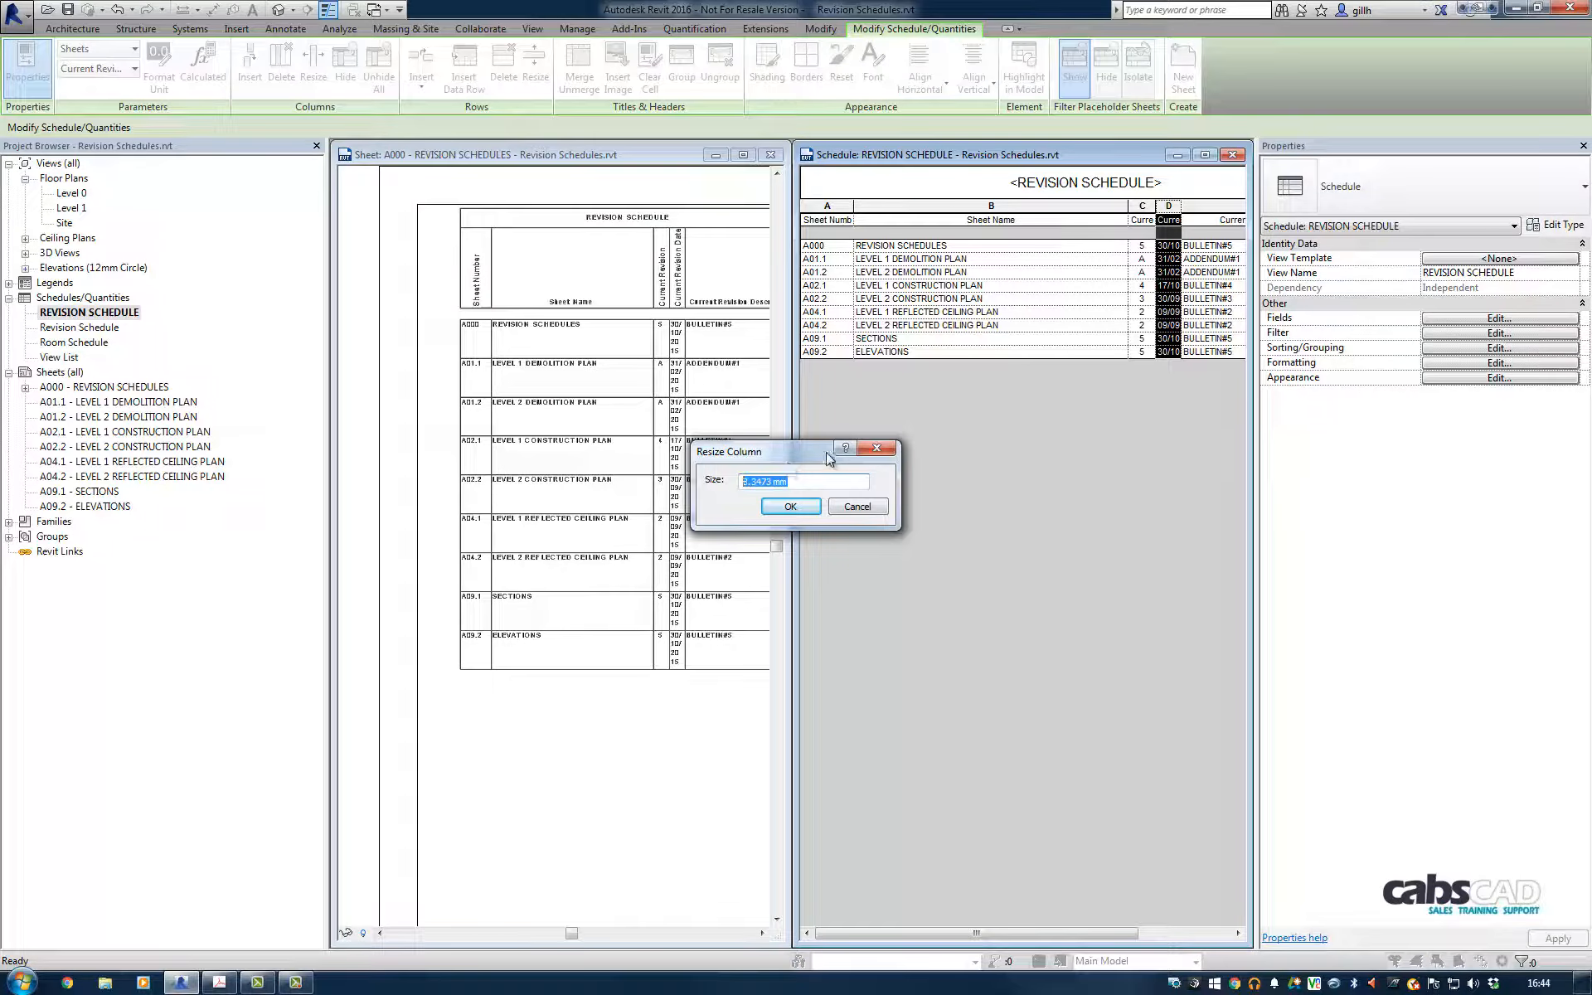
text(12)
click(813, 507)
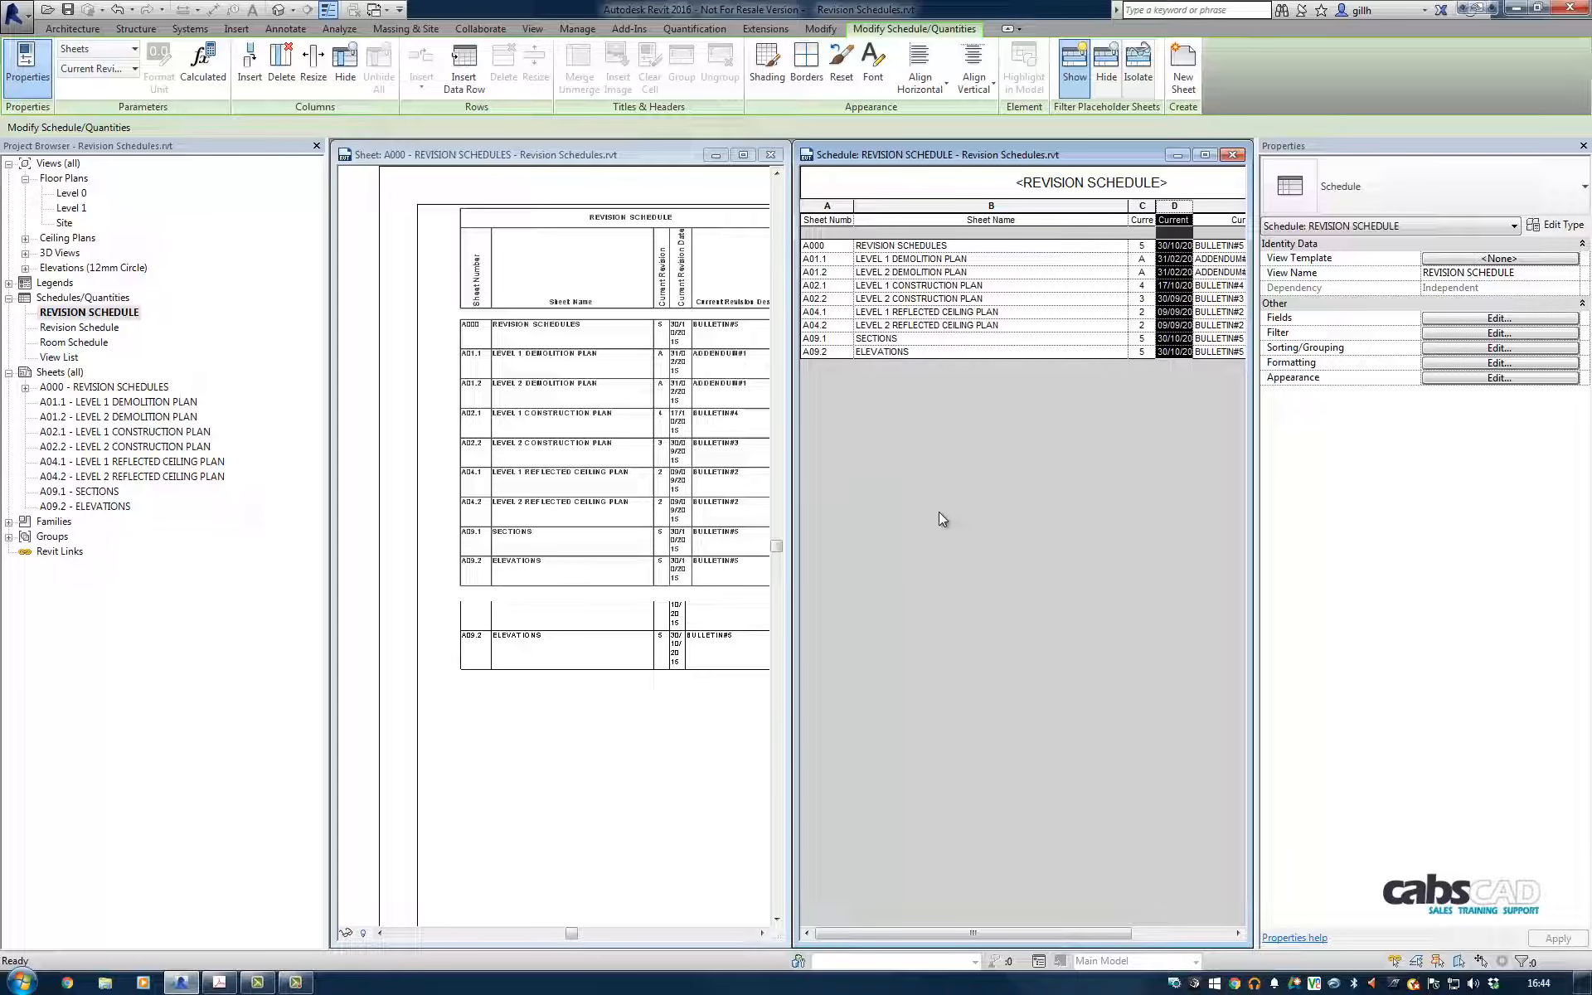
click(314, 73)
text(20)
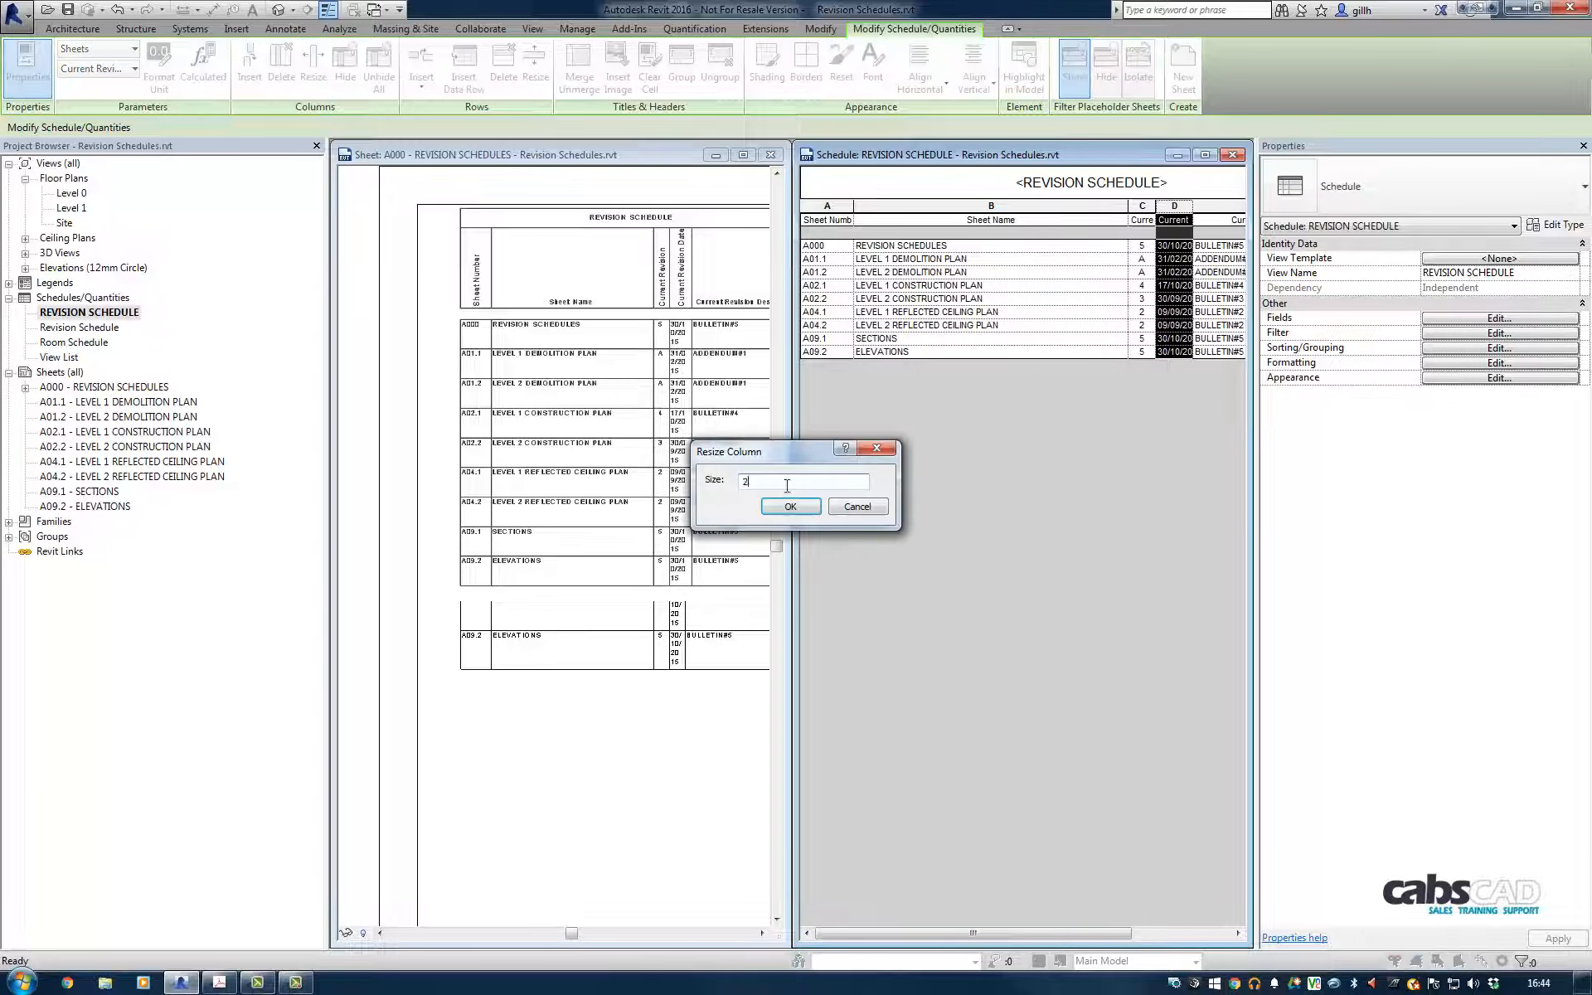
click(790, 507)
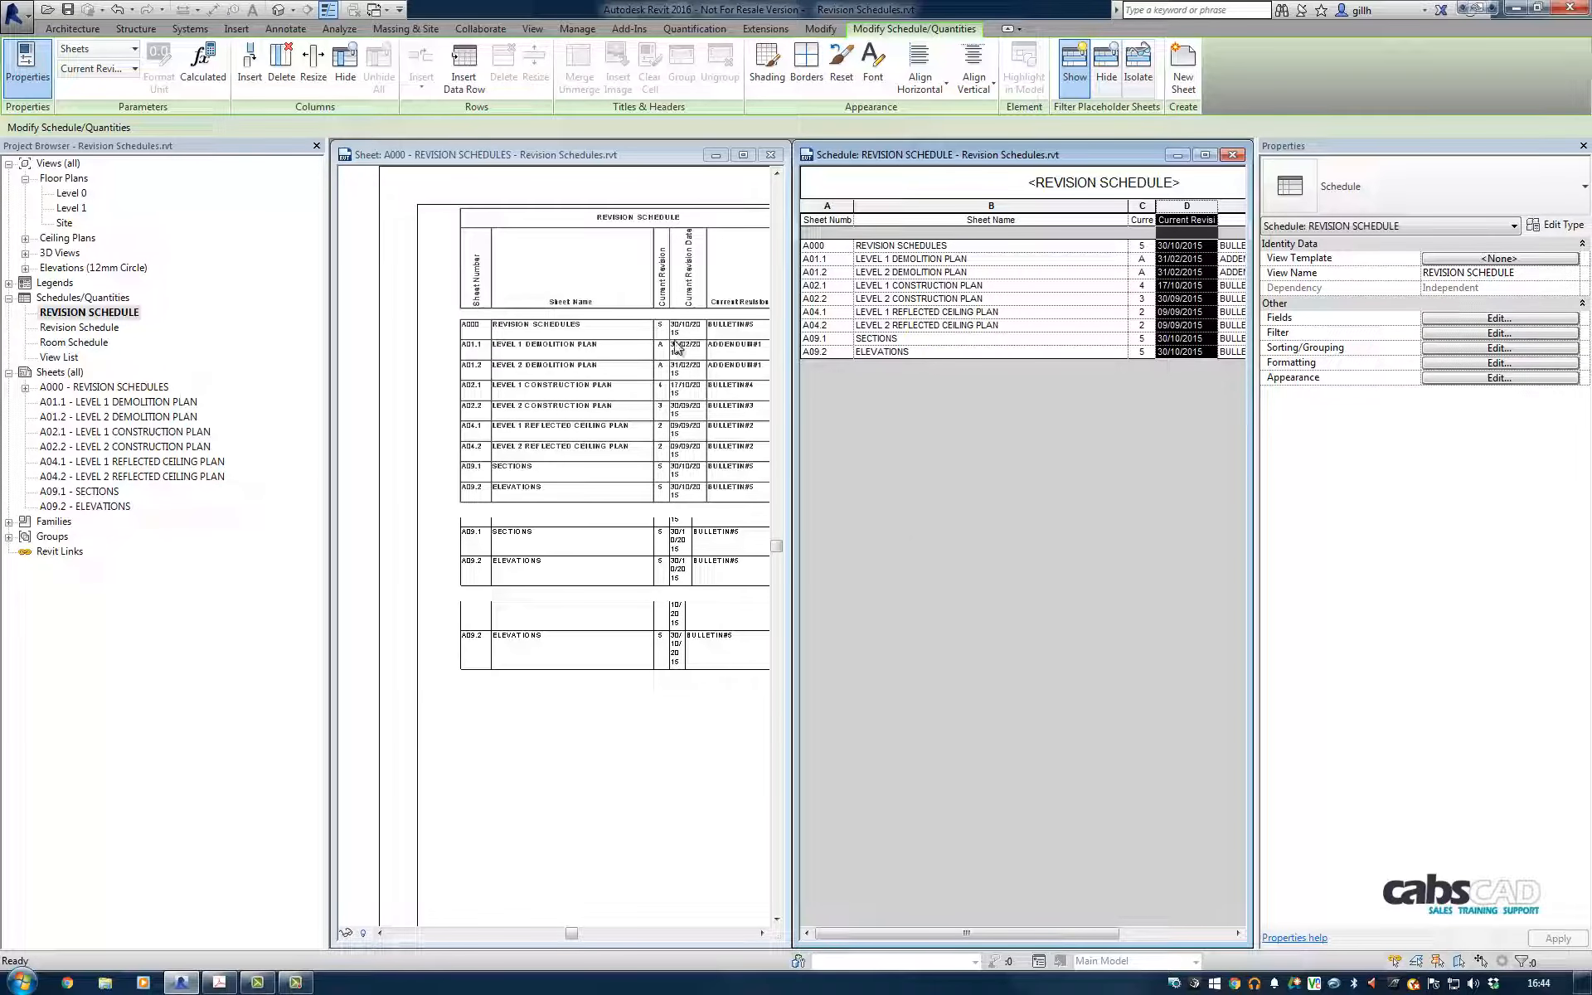
Step: Resize the Current Revision Date column to 25 mm
click(313, 65)
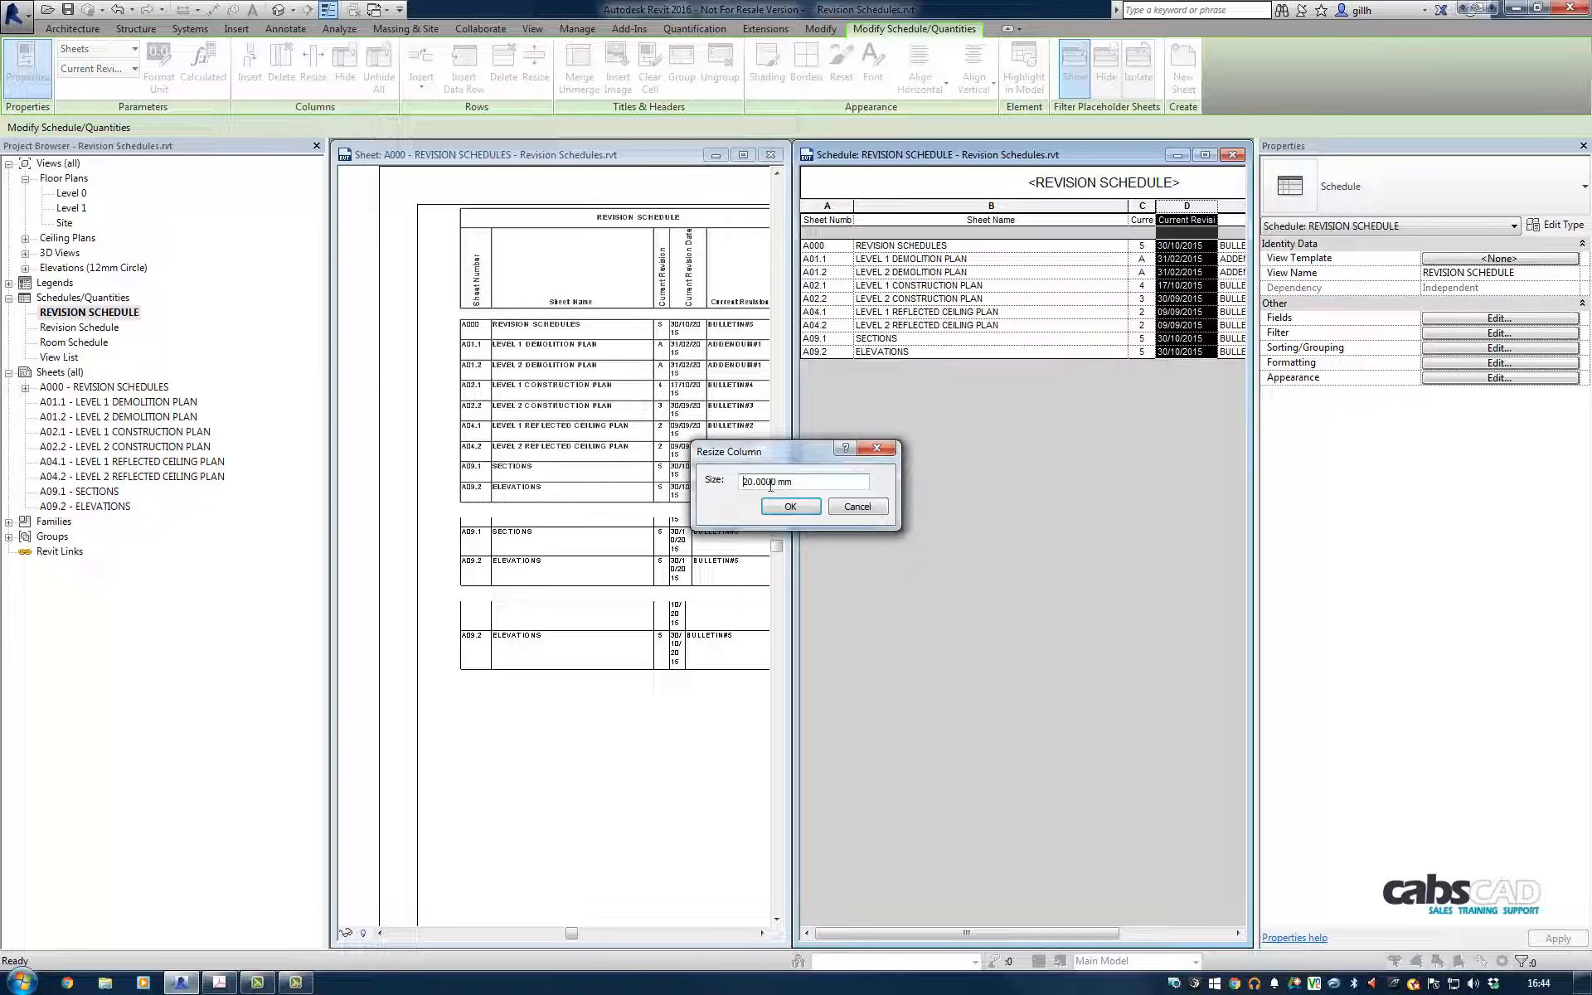
drag(794, 482, 703, 498)
text(25)
click(790, 506)
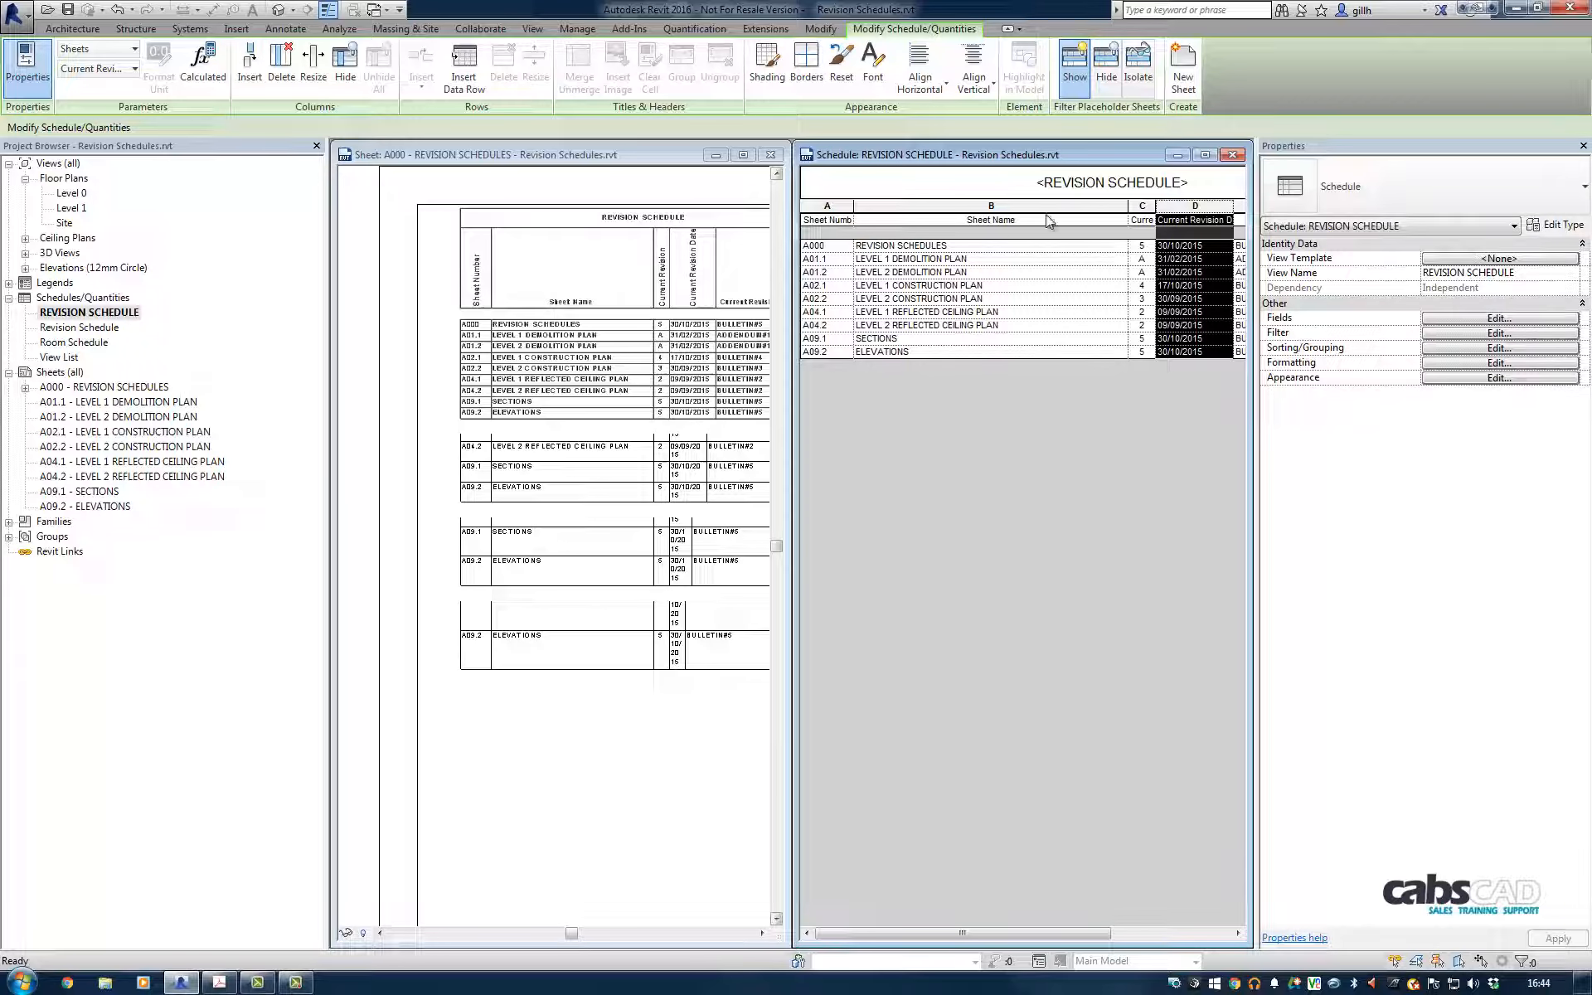
Step: Examine the Current Revision Description column in the schedule view and the complete REVISION SCHEDULE table on sheet A000
drag(1004, 933, 1122, 933)
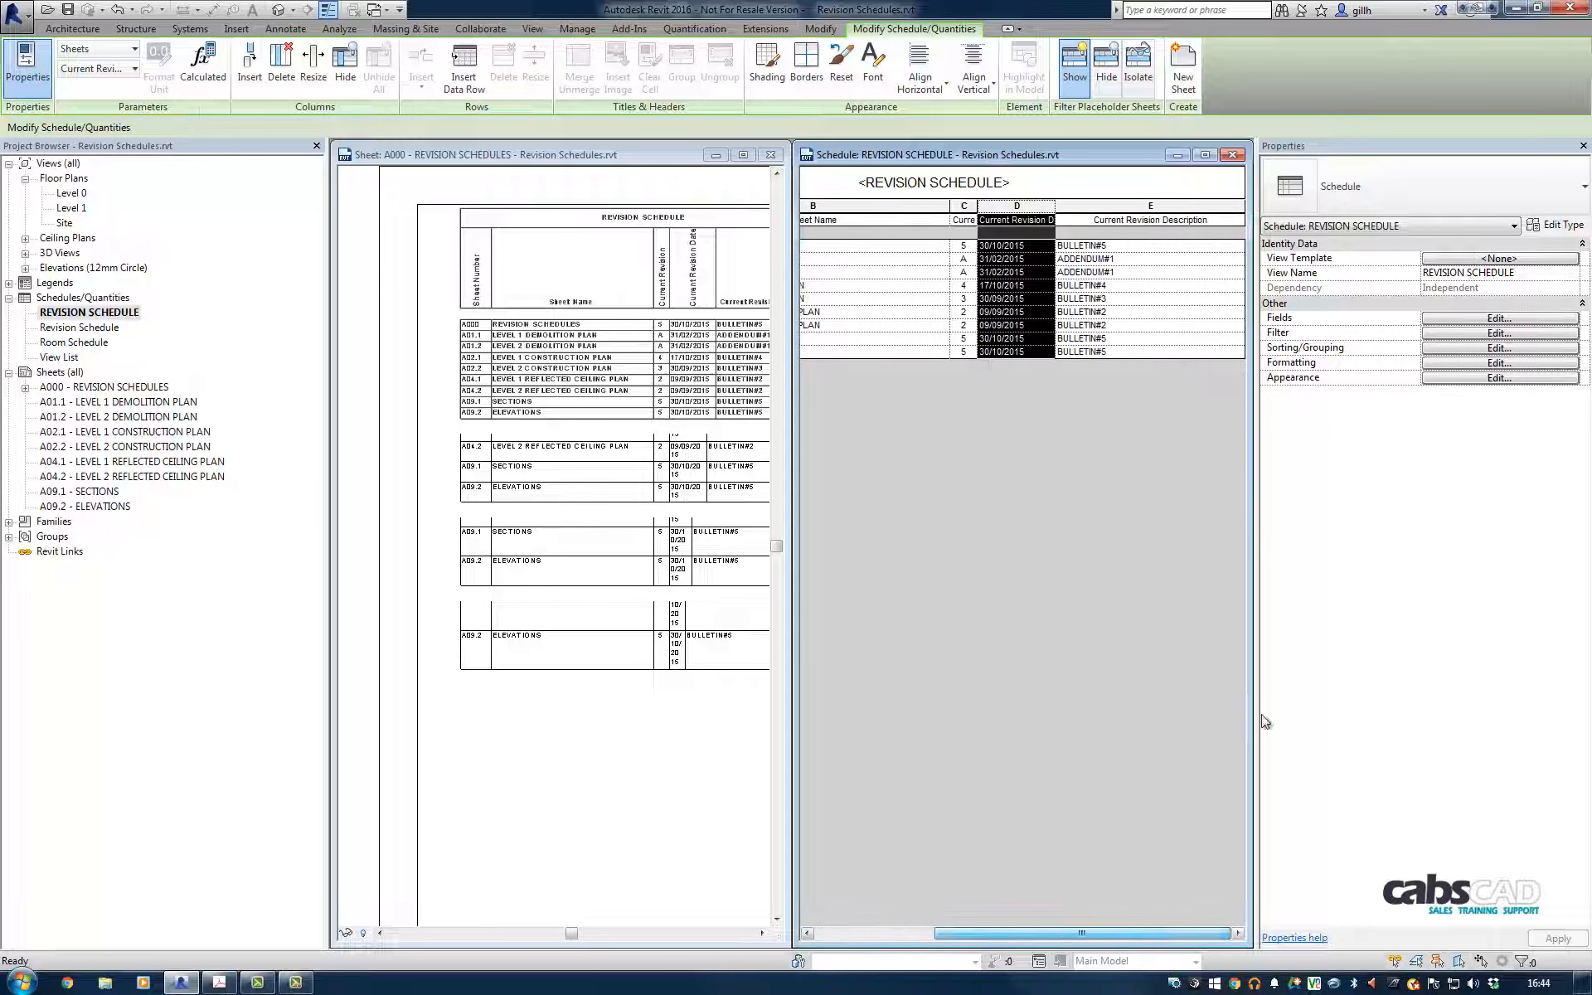
click(1137, 209)
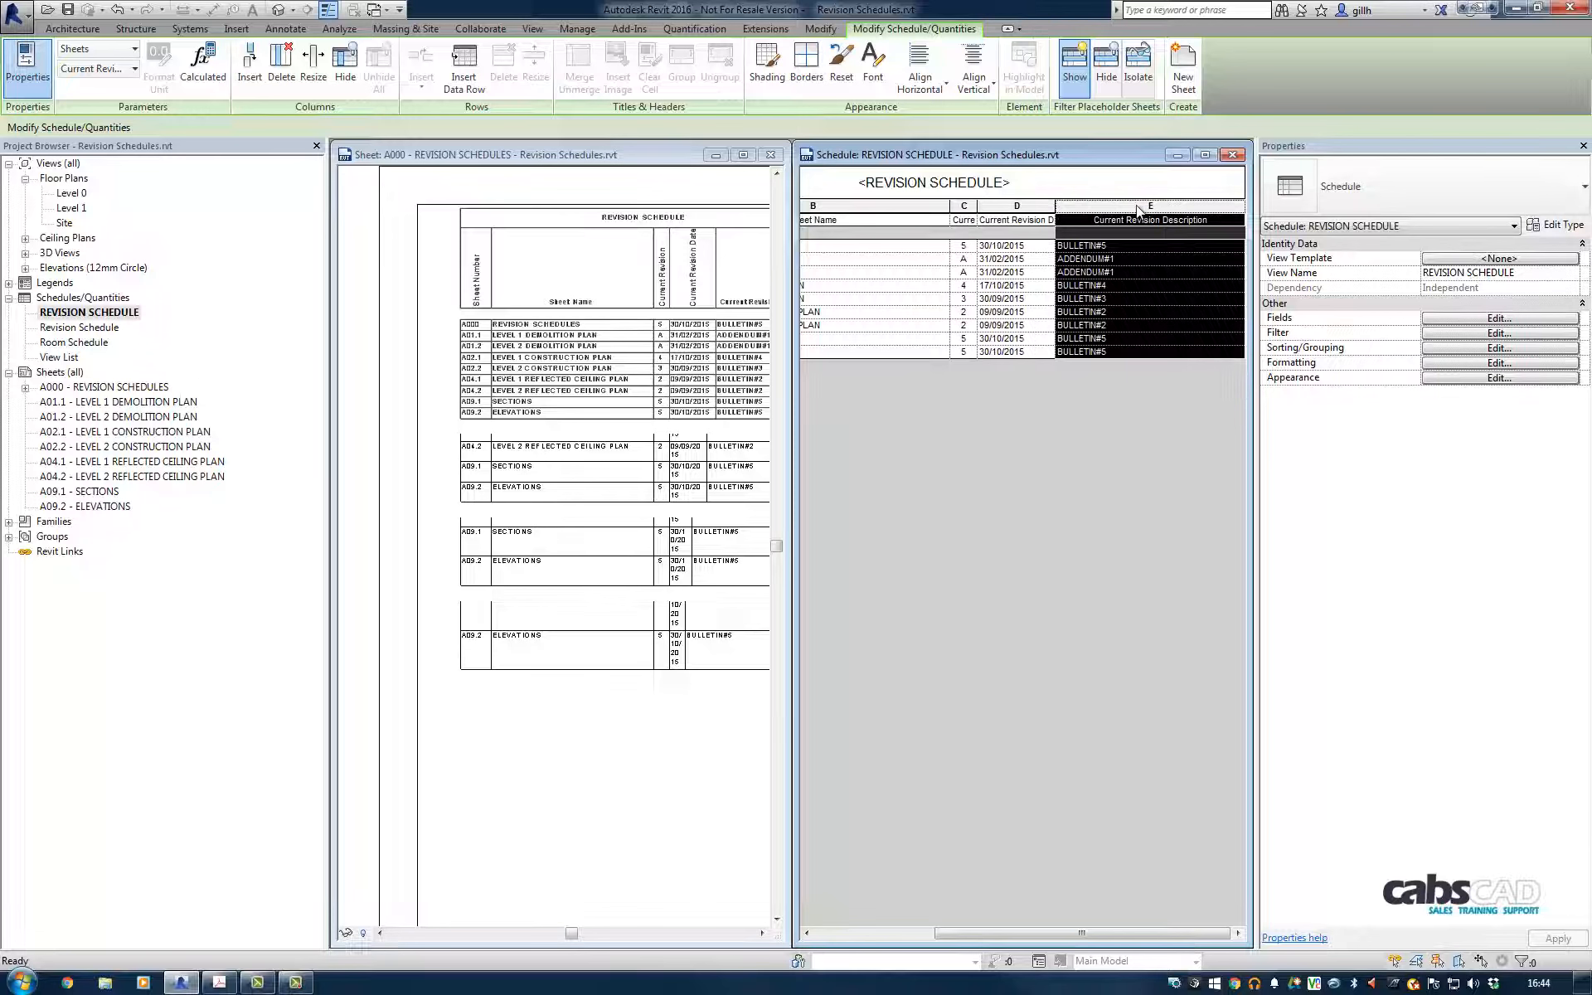
click(521, 156)
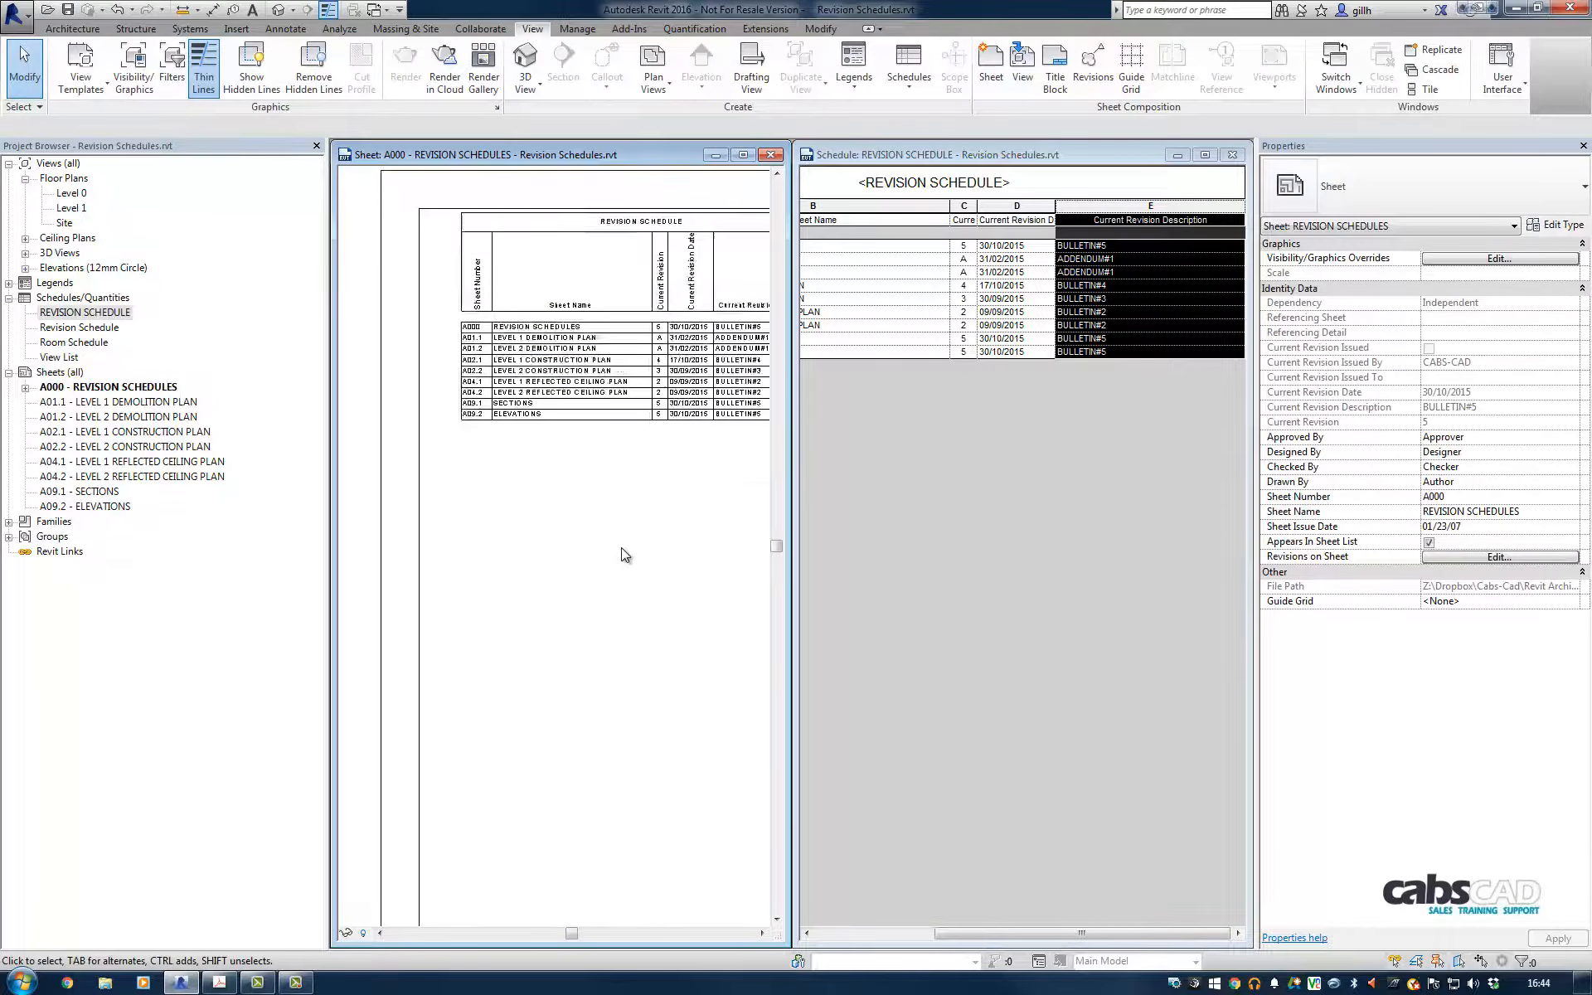
scroll(625, 554, down, 1)
scroll(625, 554, right, 2)
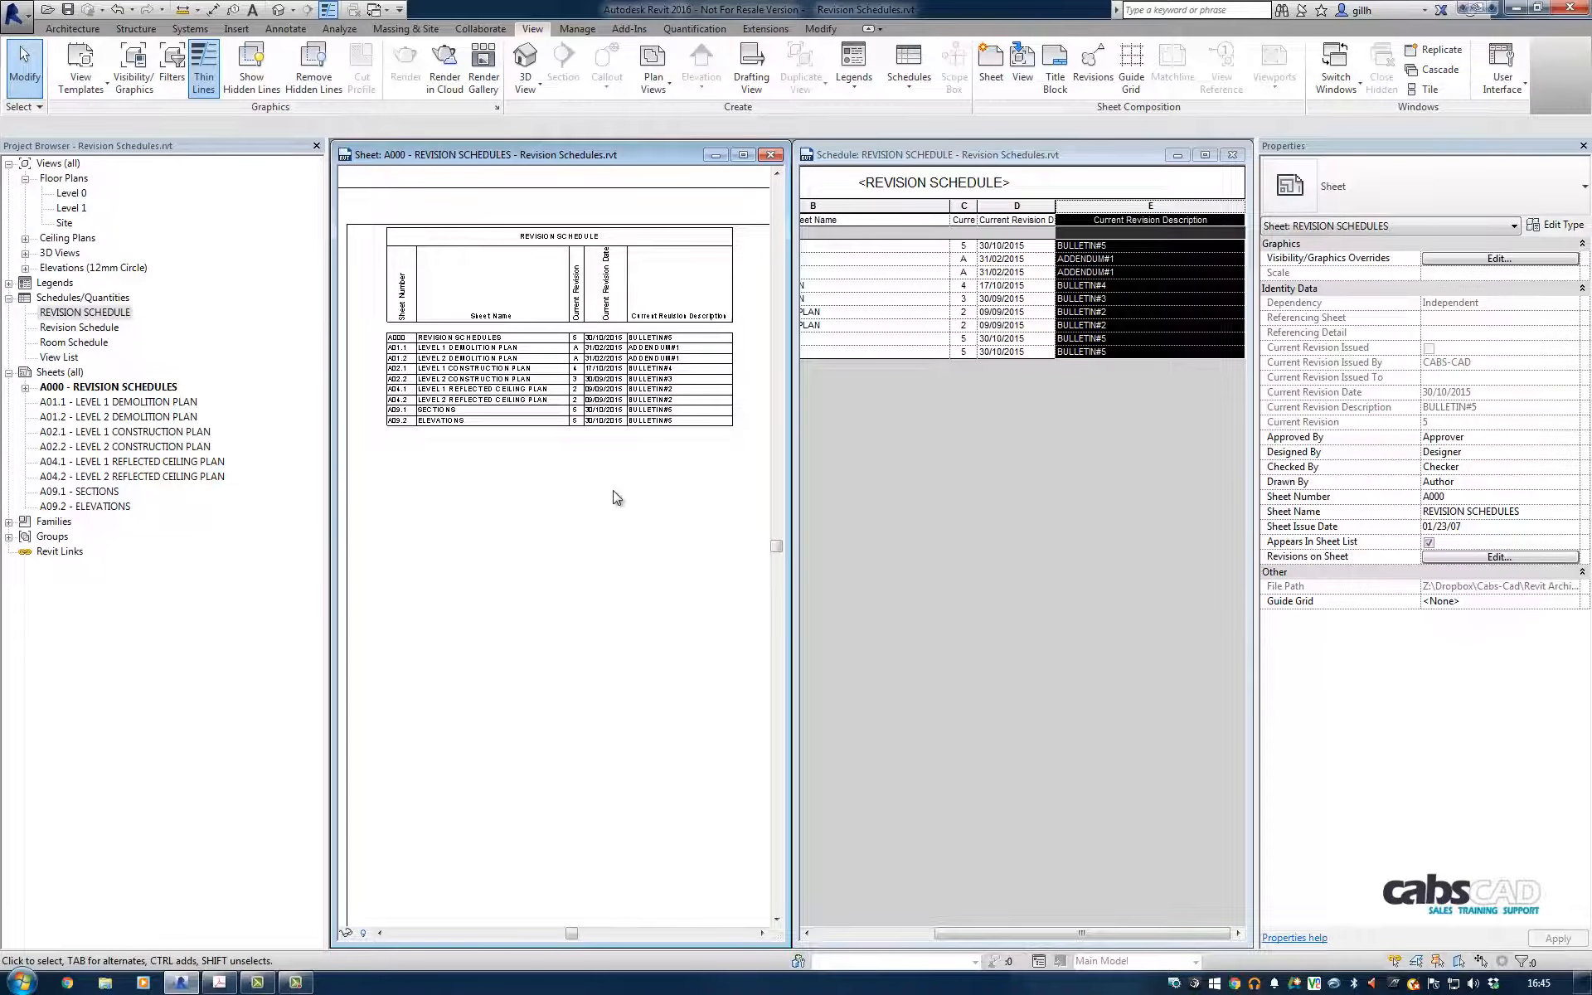
Step: Create a new sheet using the Title_Blocks_A1_Metric : Standard title block
click(58, 373)
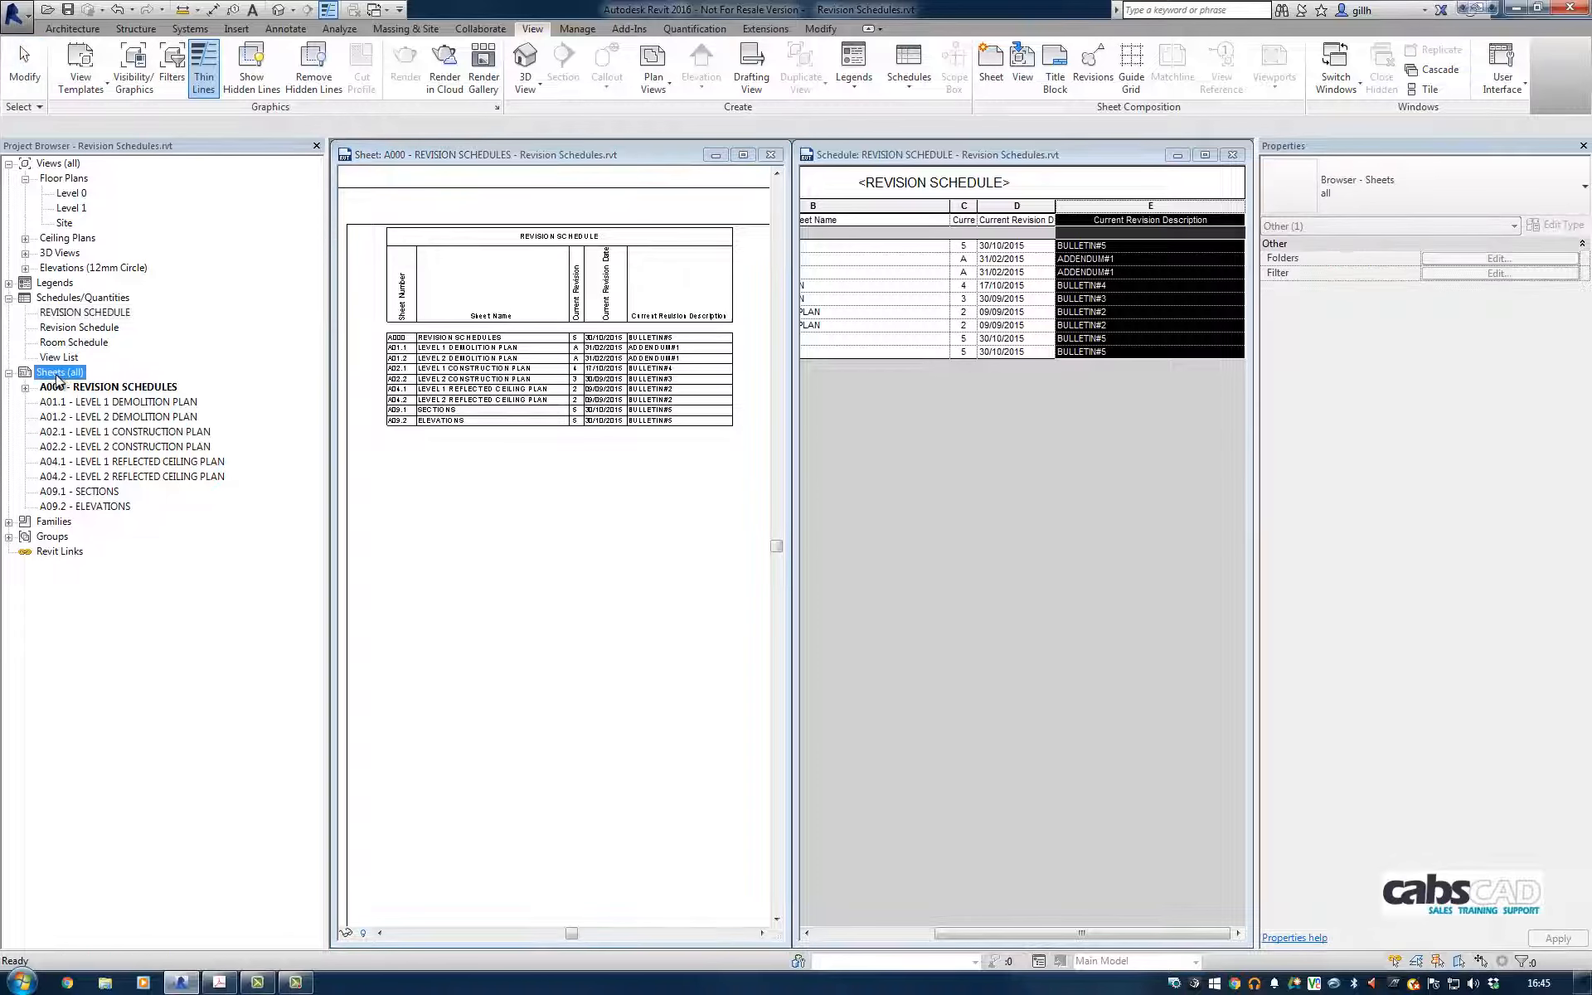
right_click(57, 374)
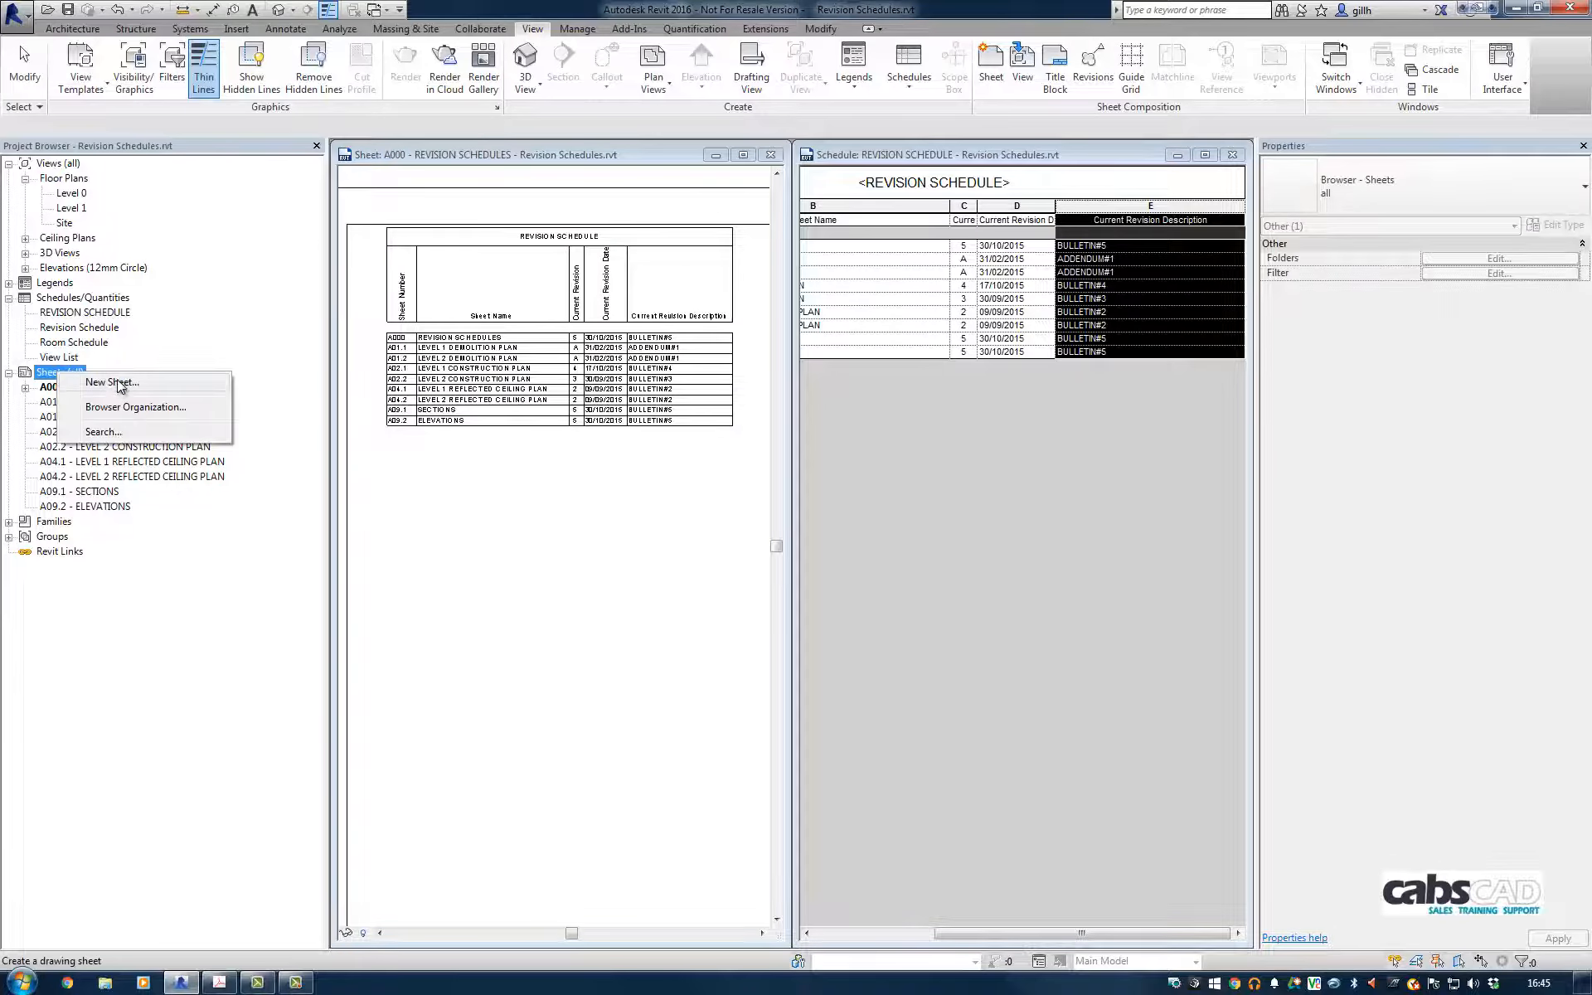
click(116, 382)
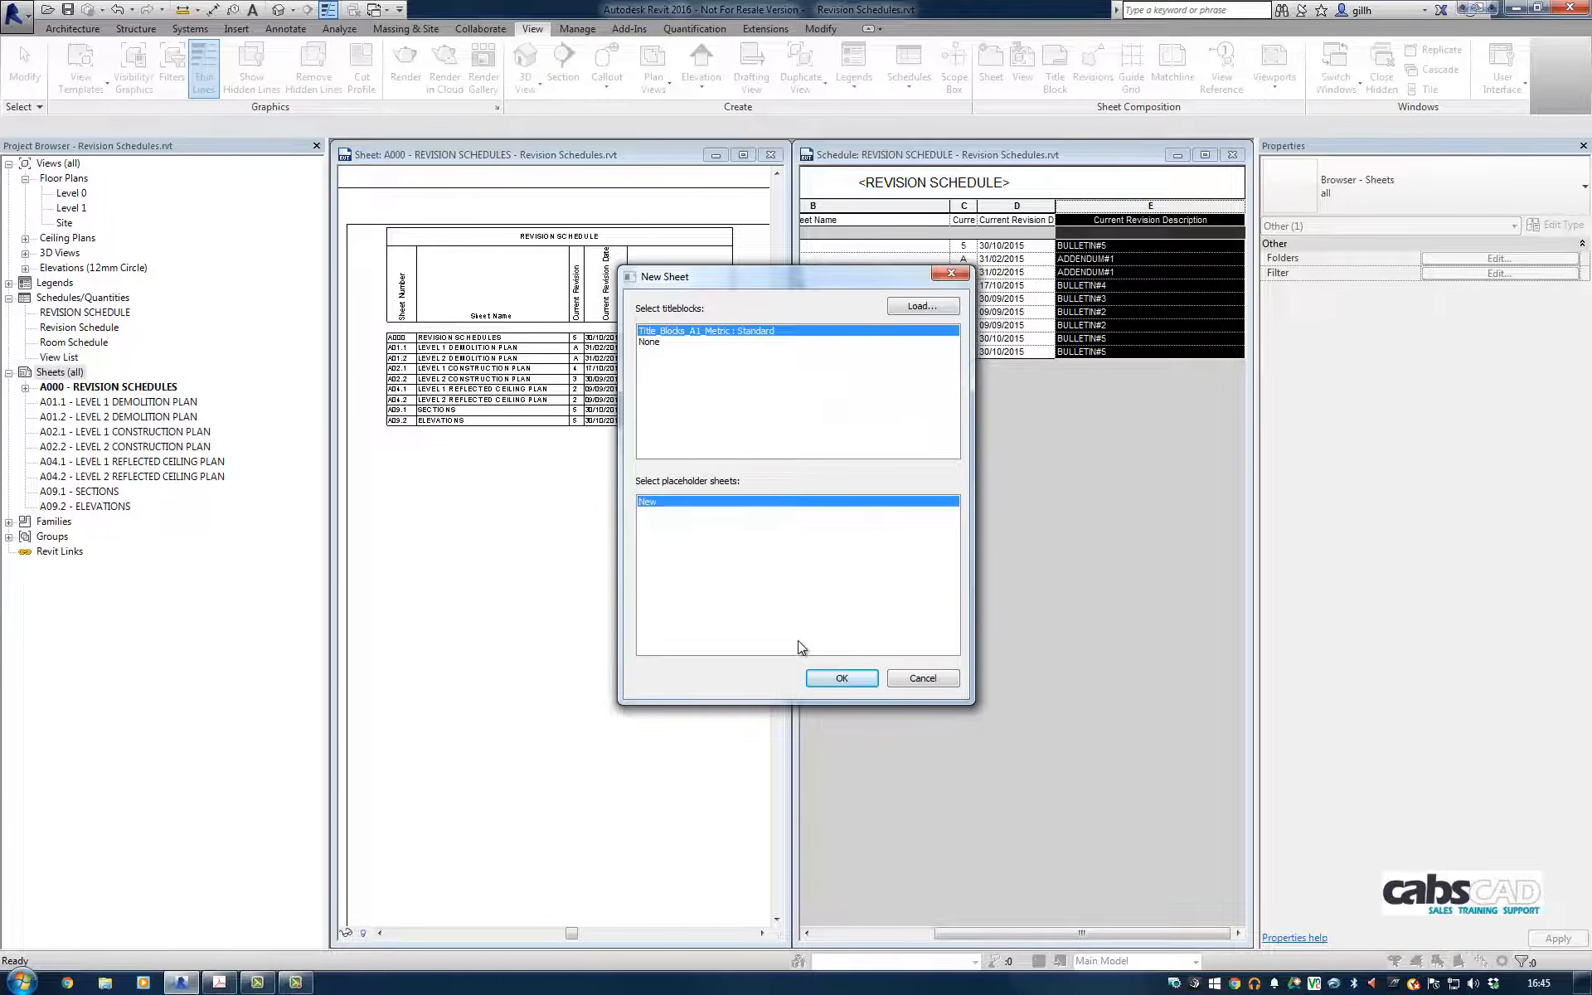
click(824, 677)
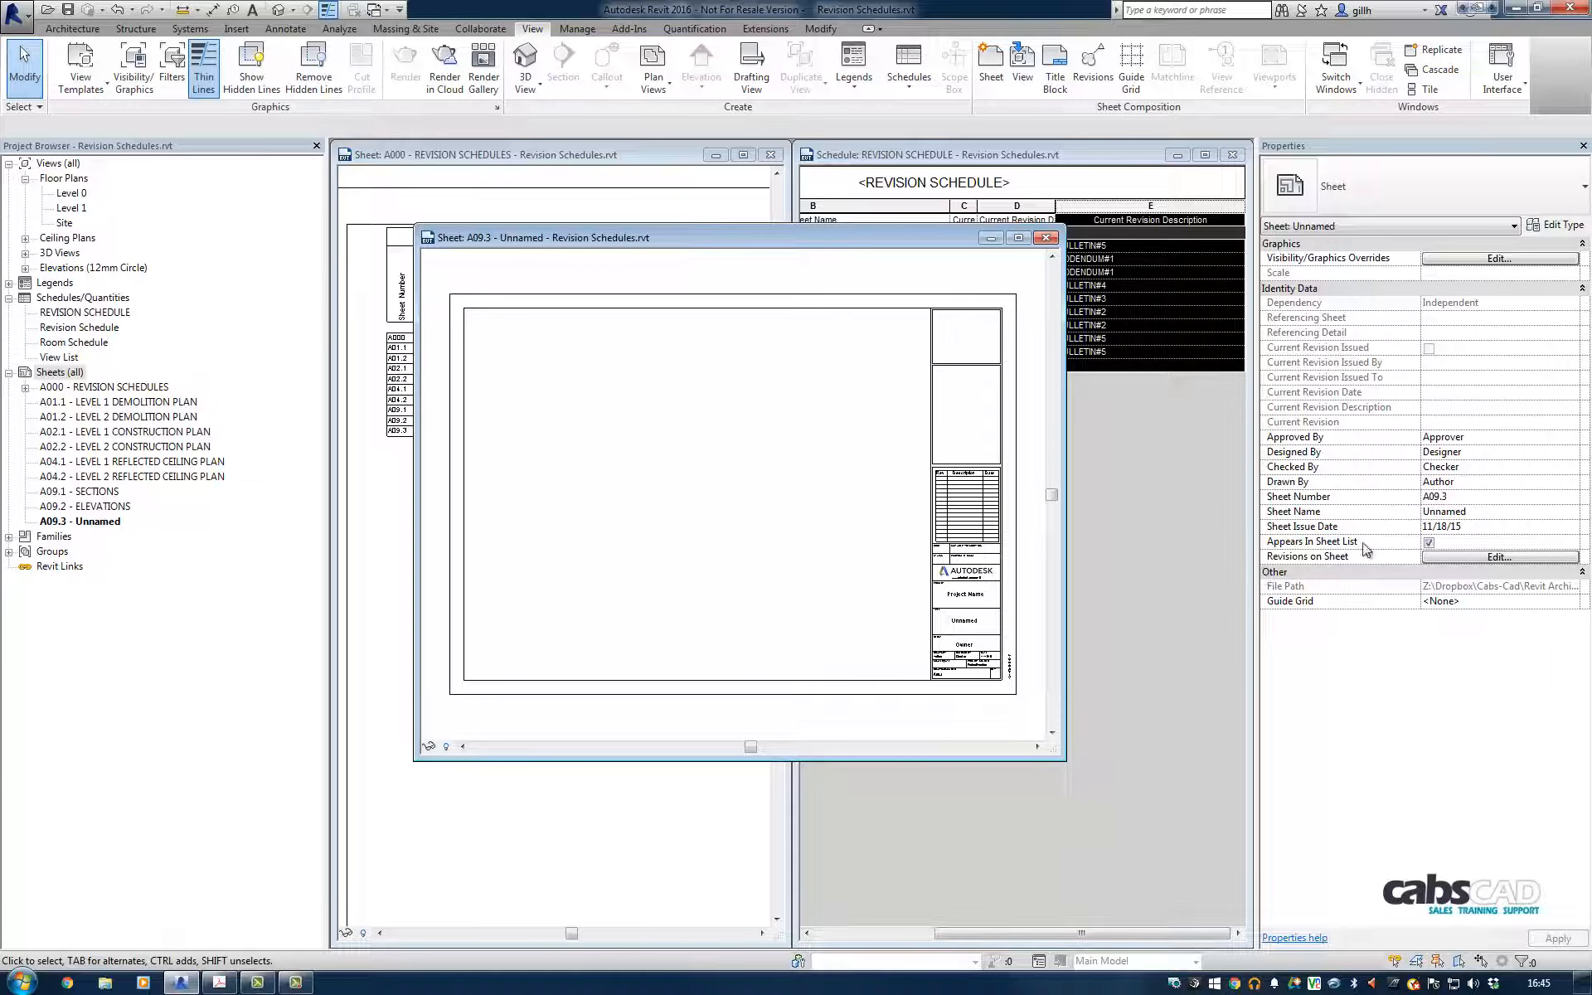
Step: Name the new sheet CALL OUTS and close its sheet view
click(1480, 513)
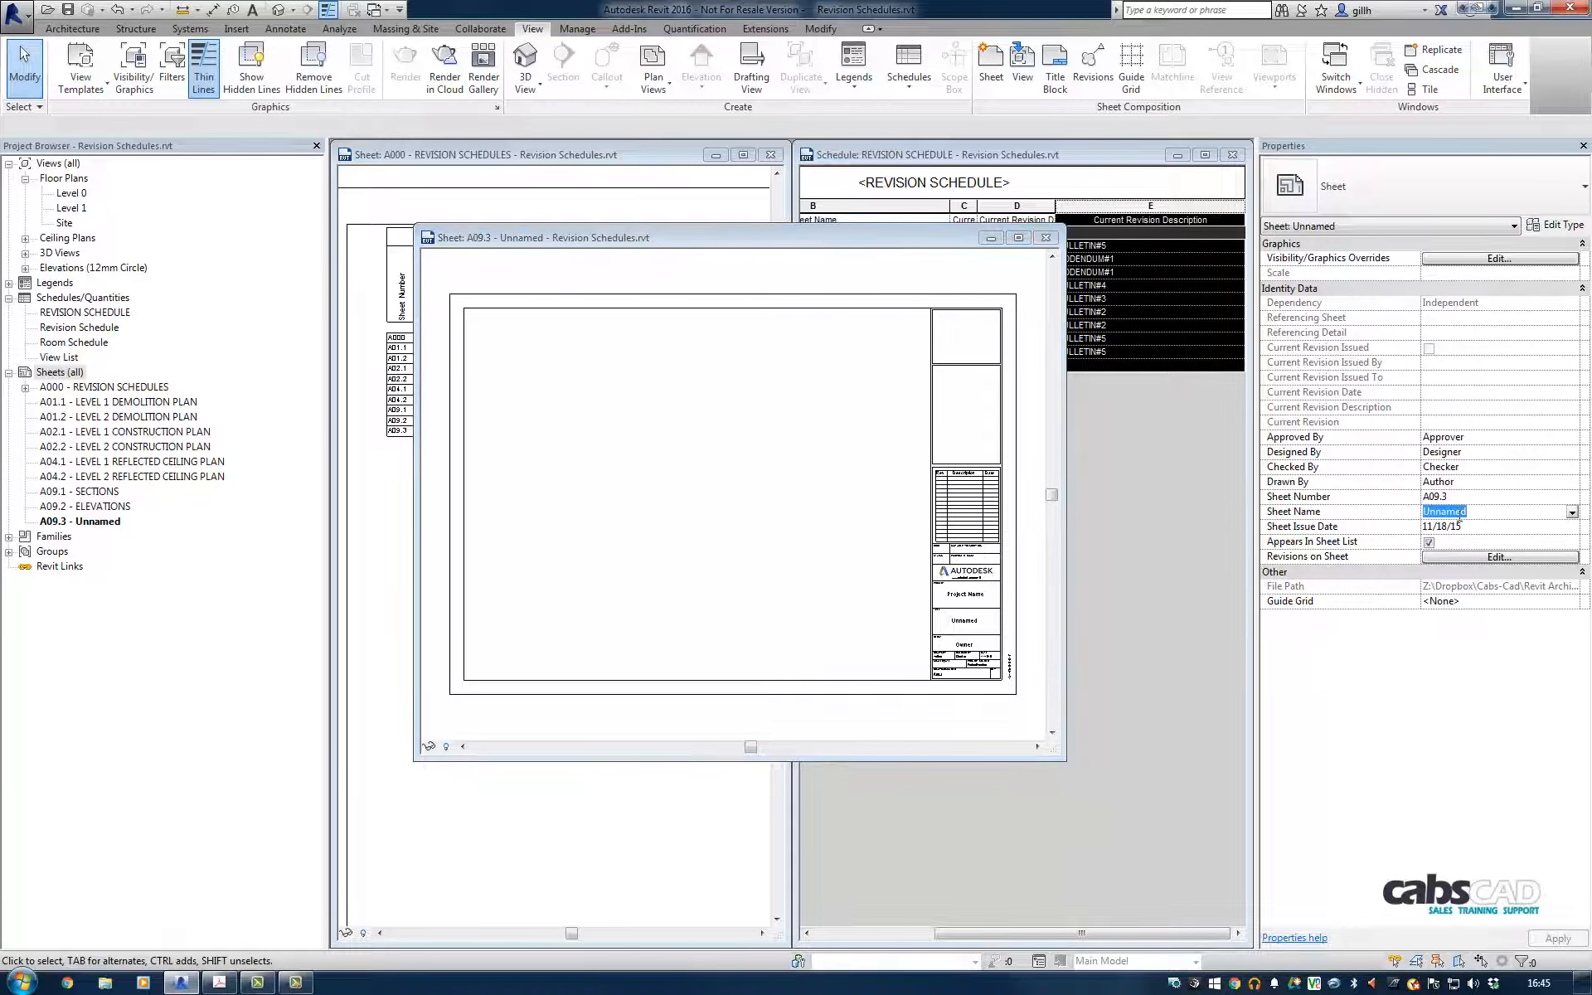
text(Ca)
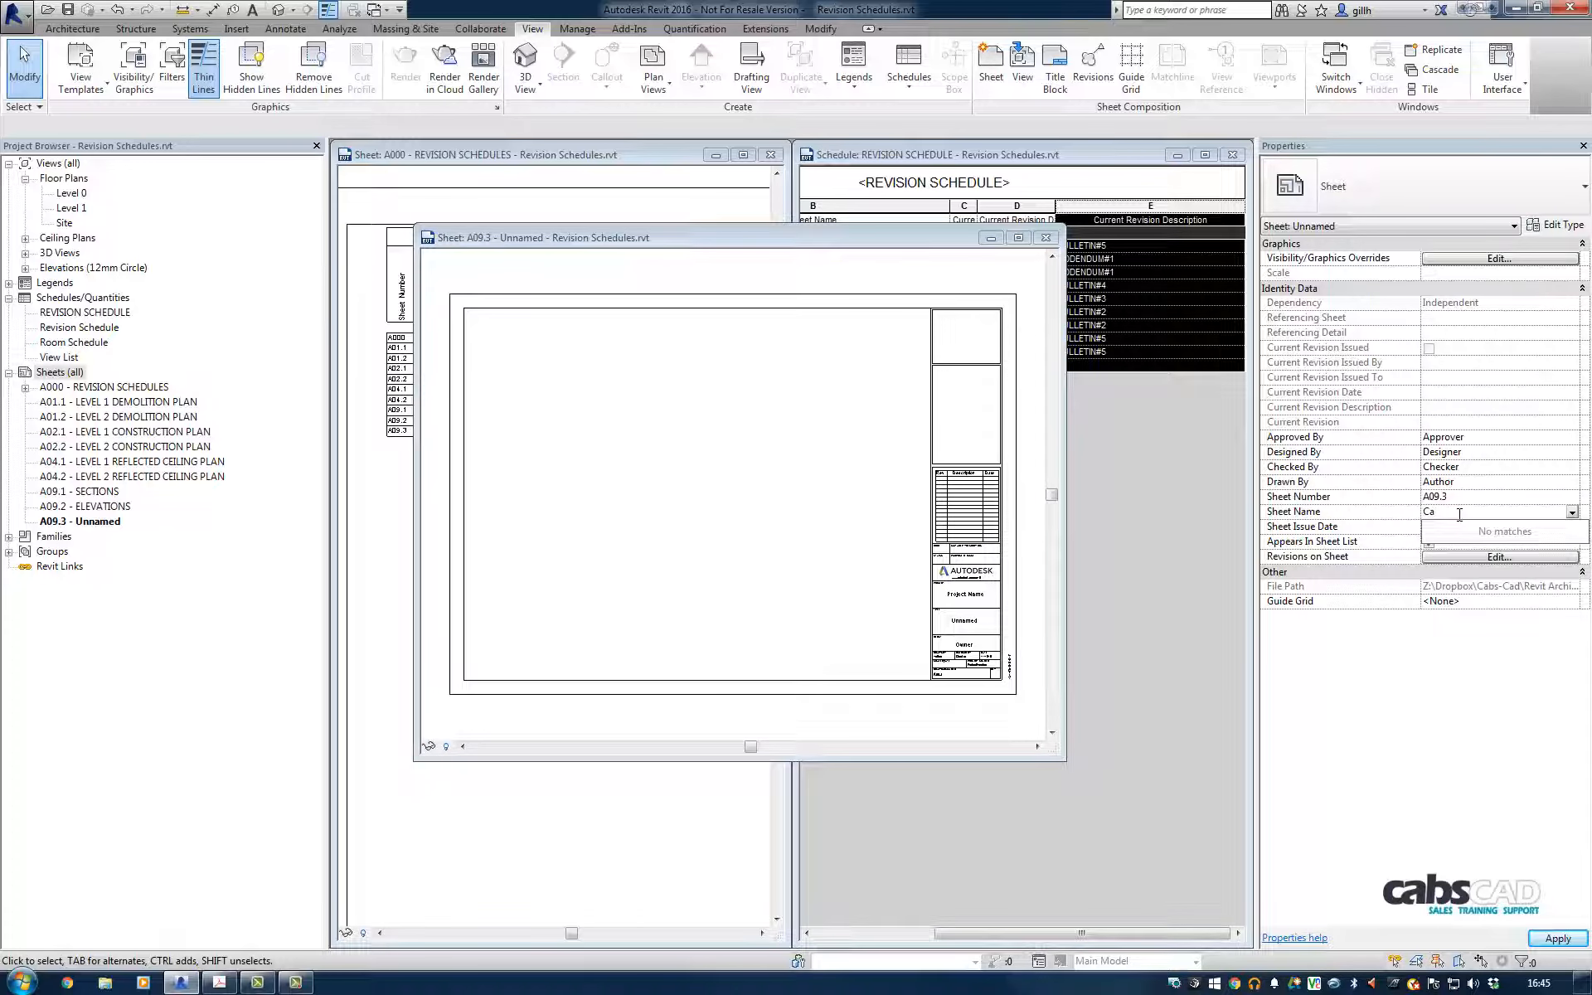
text(LLL OUTS)
click(566, 415)
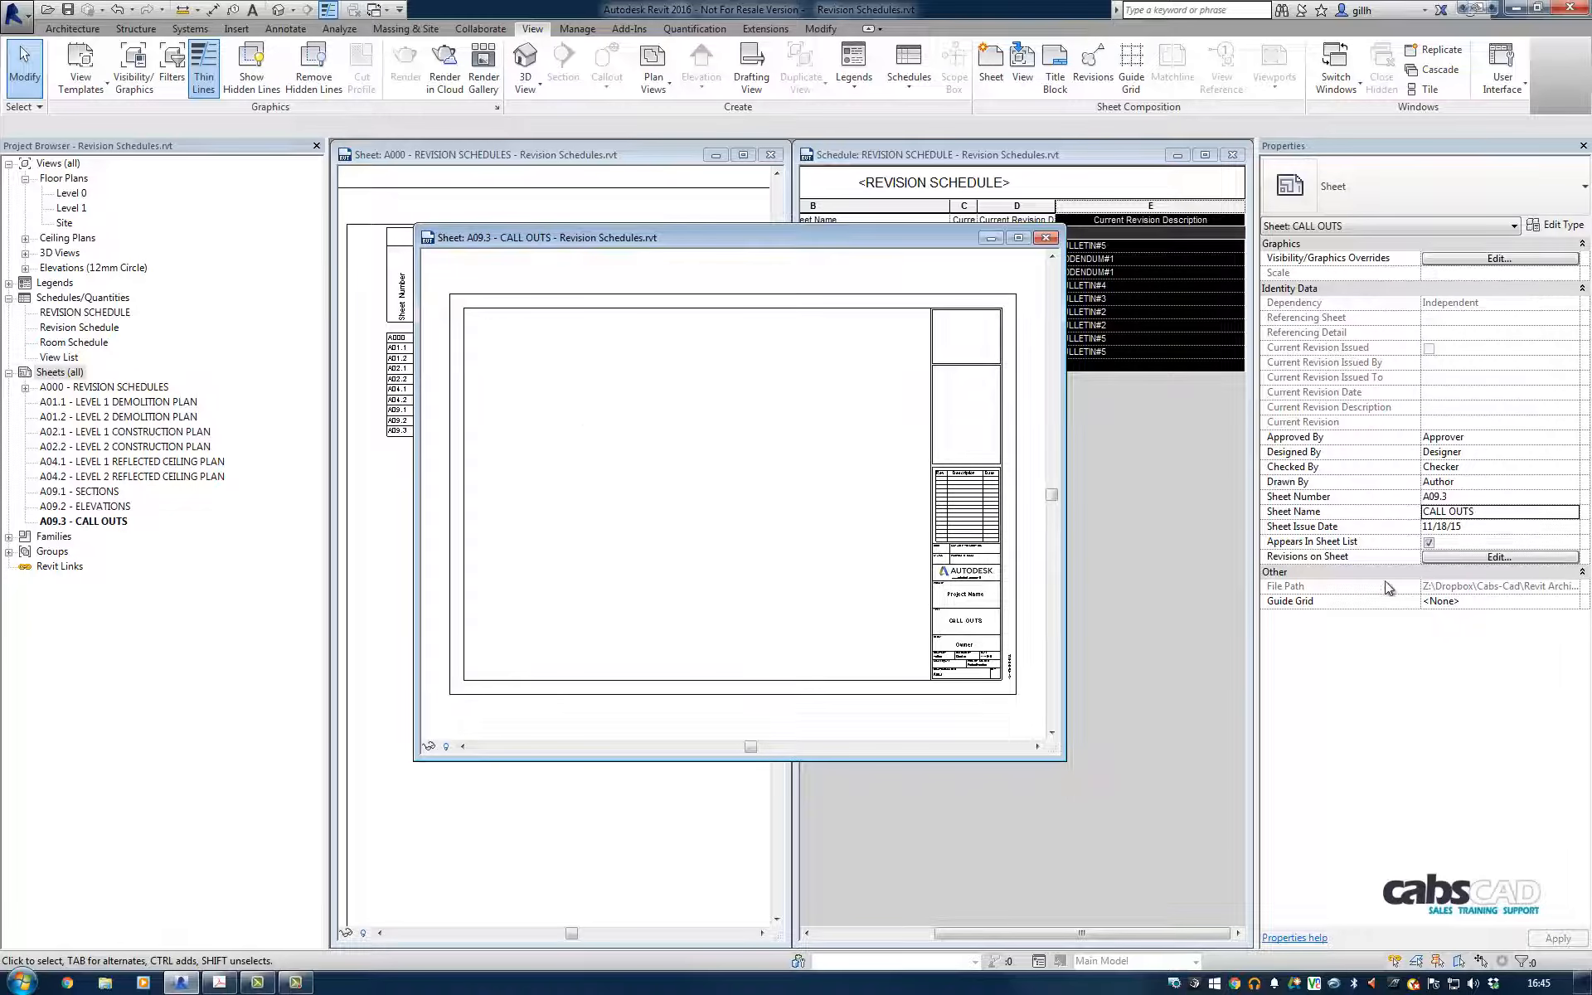
click(1045, 239)
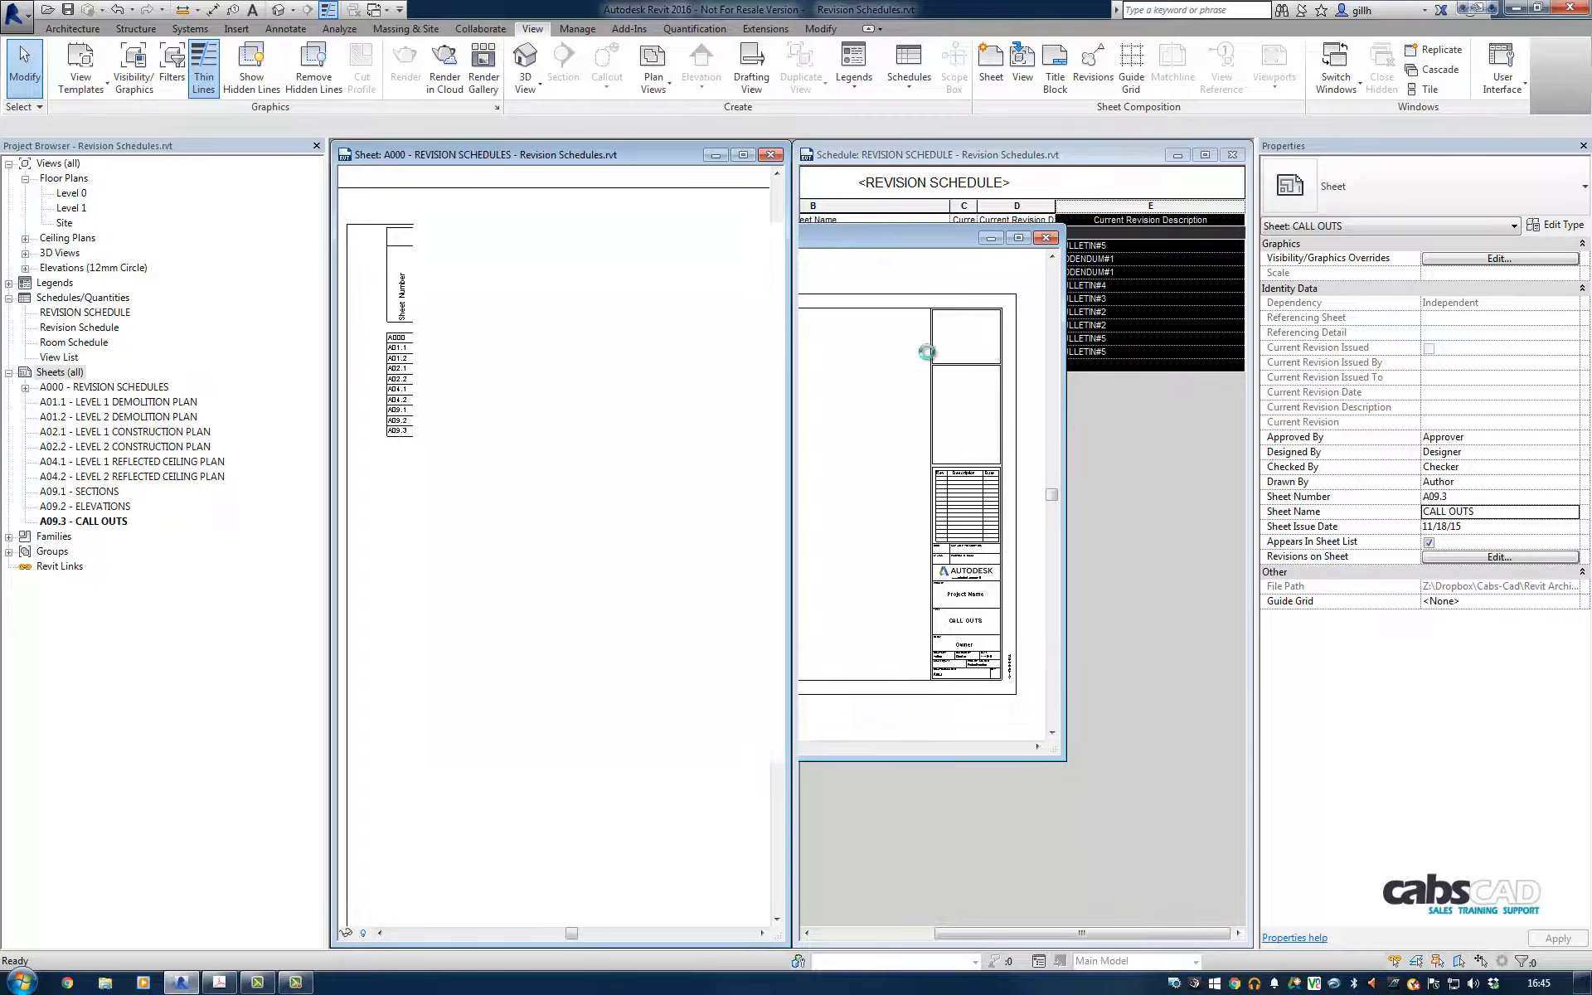
Step: Assign revision Seq. 8 - BULLETIN#5 to the CALL OUTS sheet so it is shown in its revision schedule
click(97, 522)
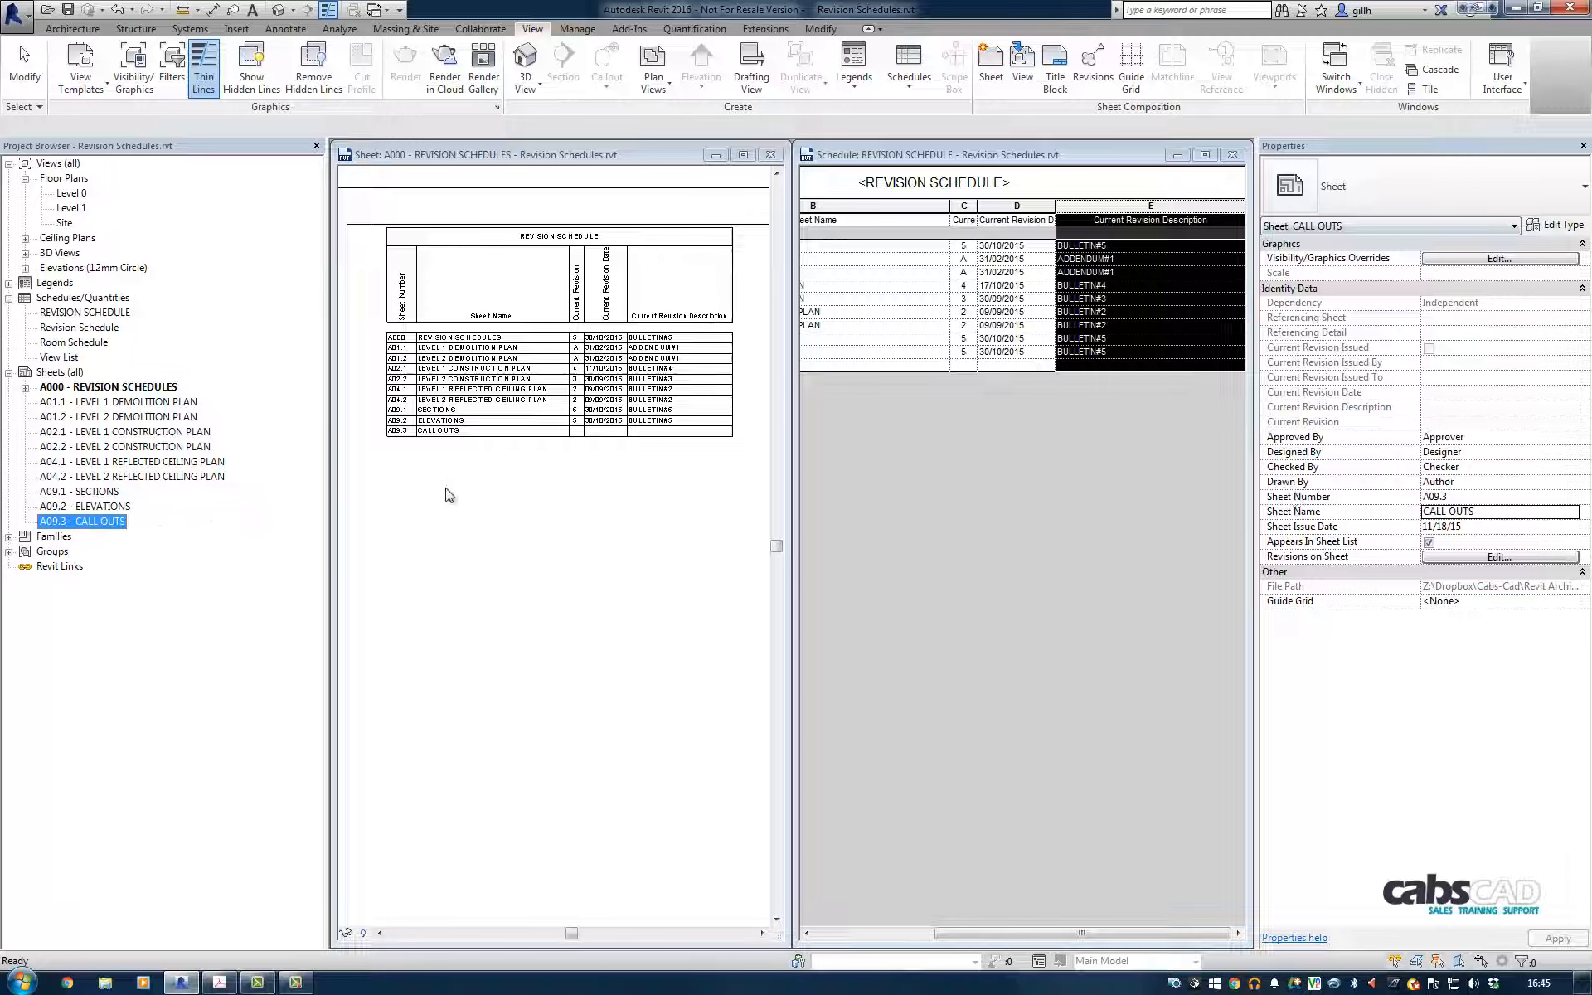
click(1521, 557)
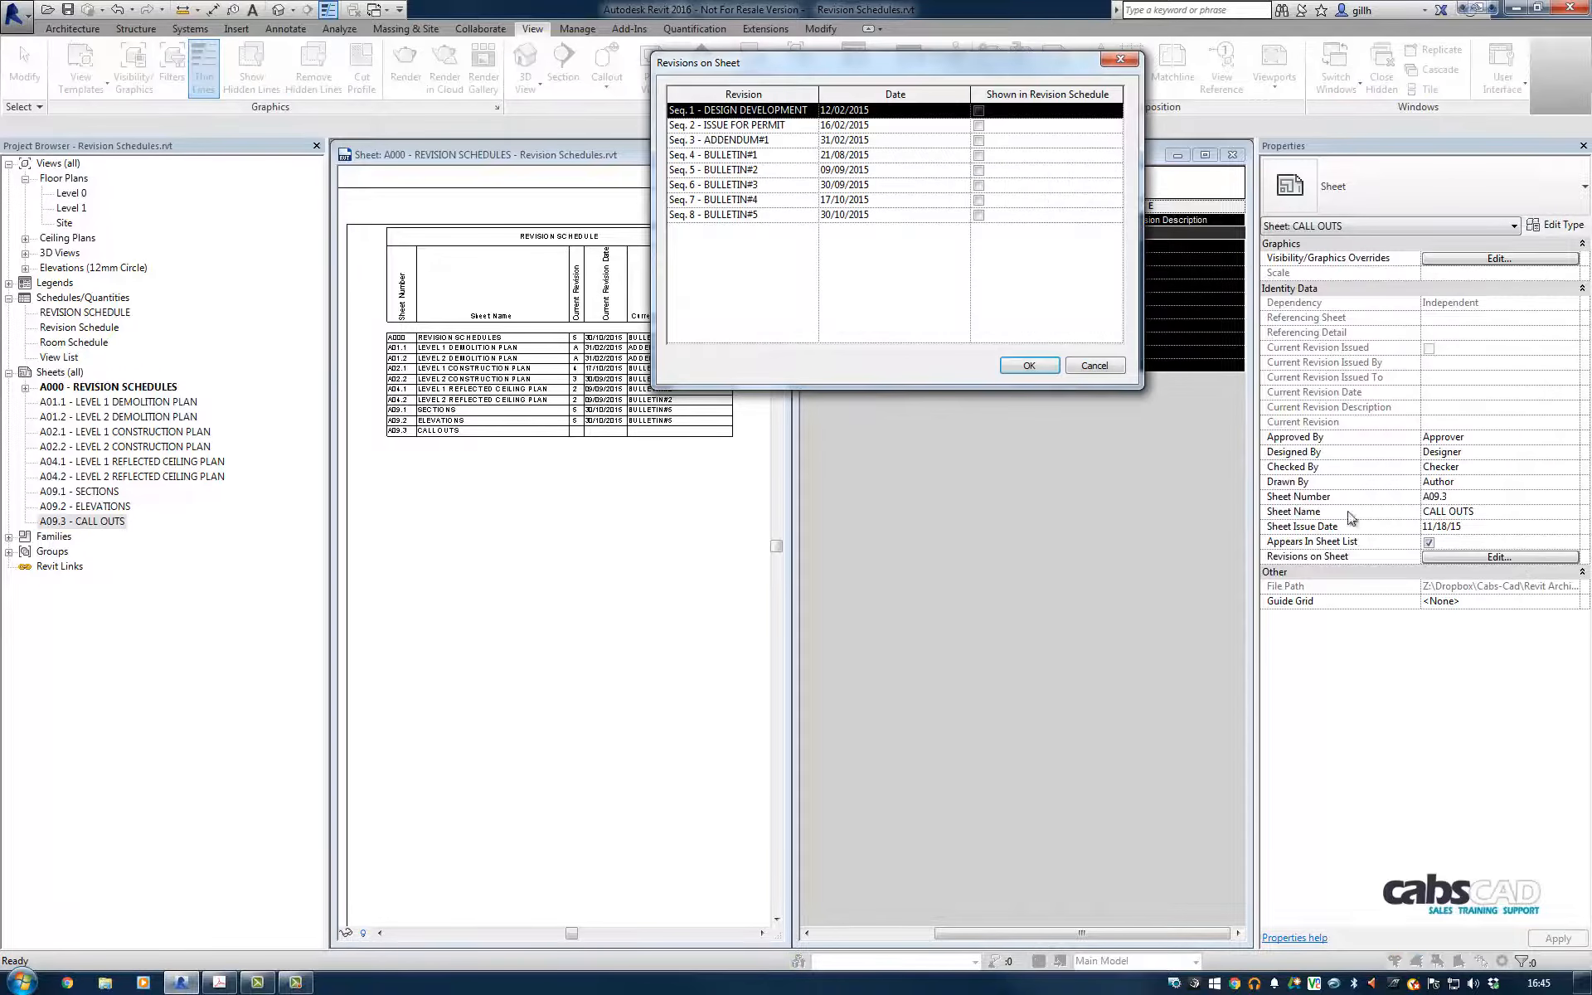
click(978, 216)
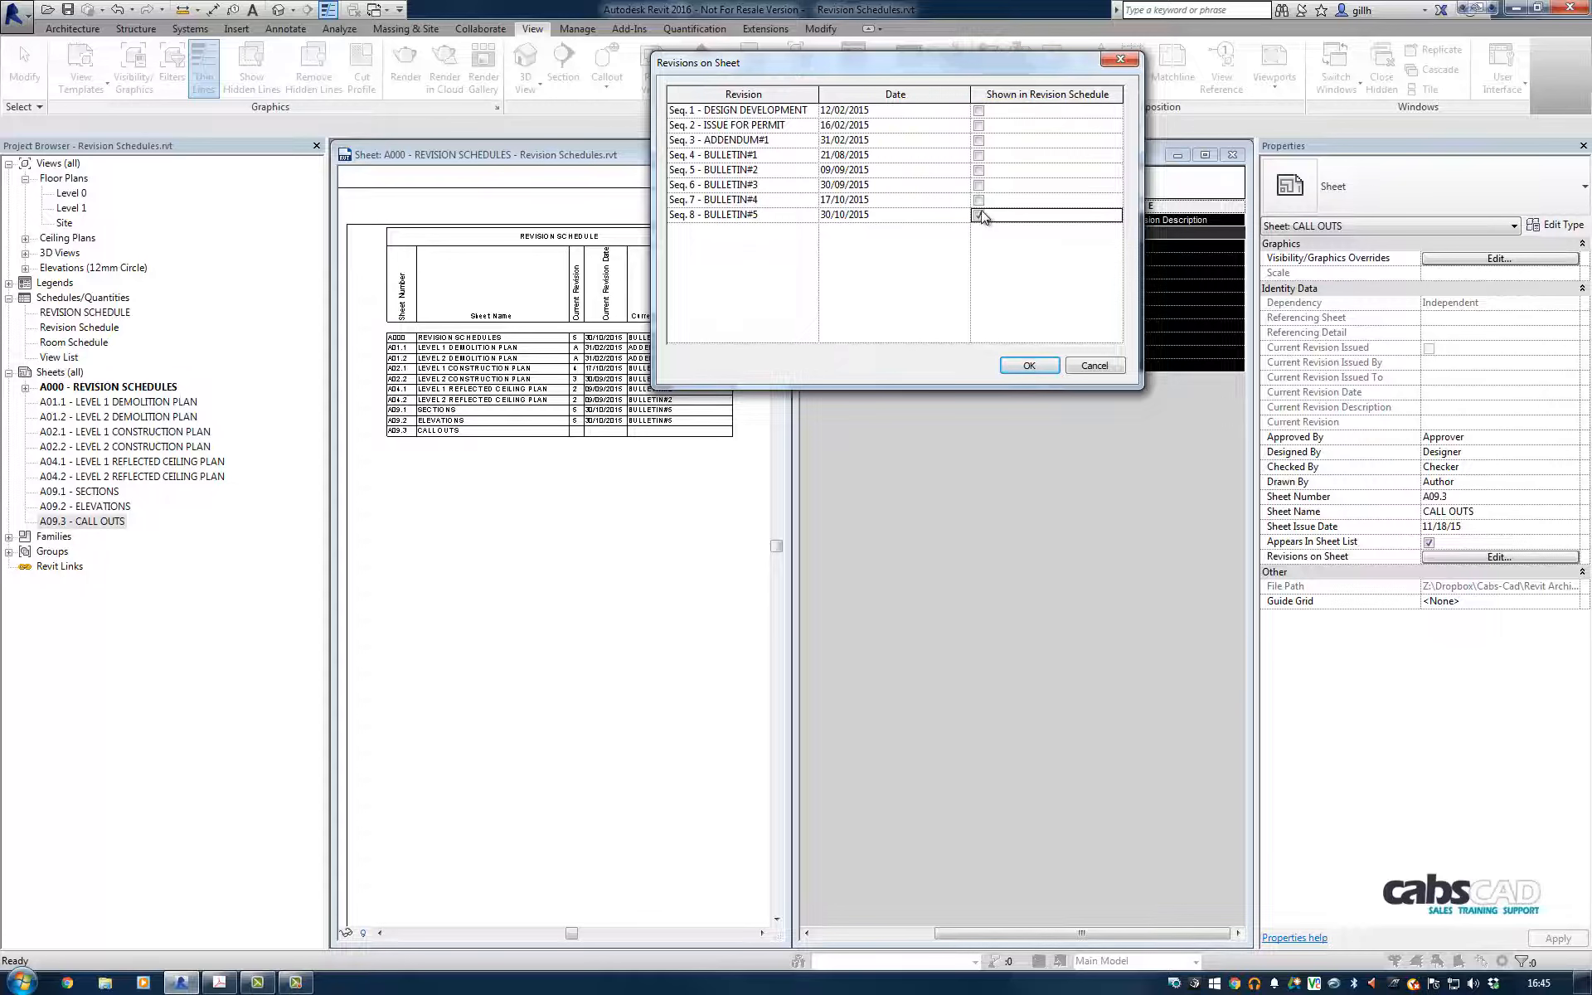
click(1031, 366)
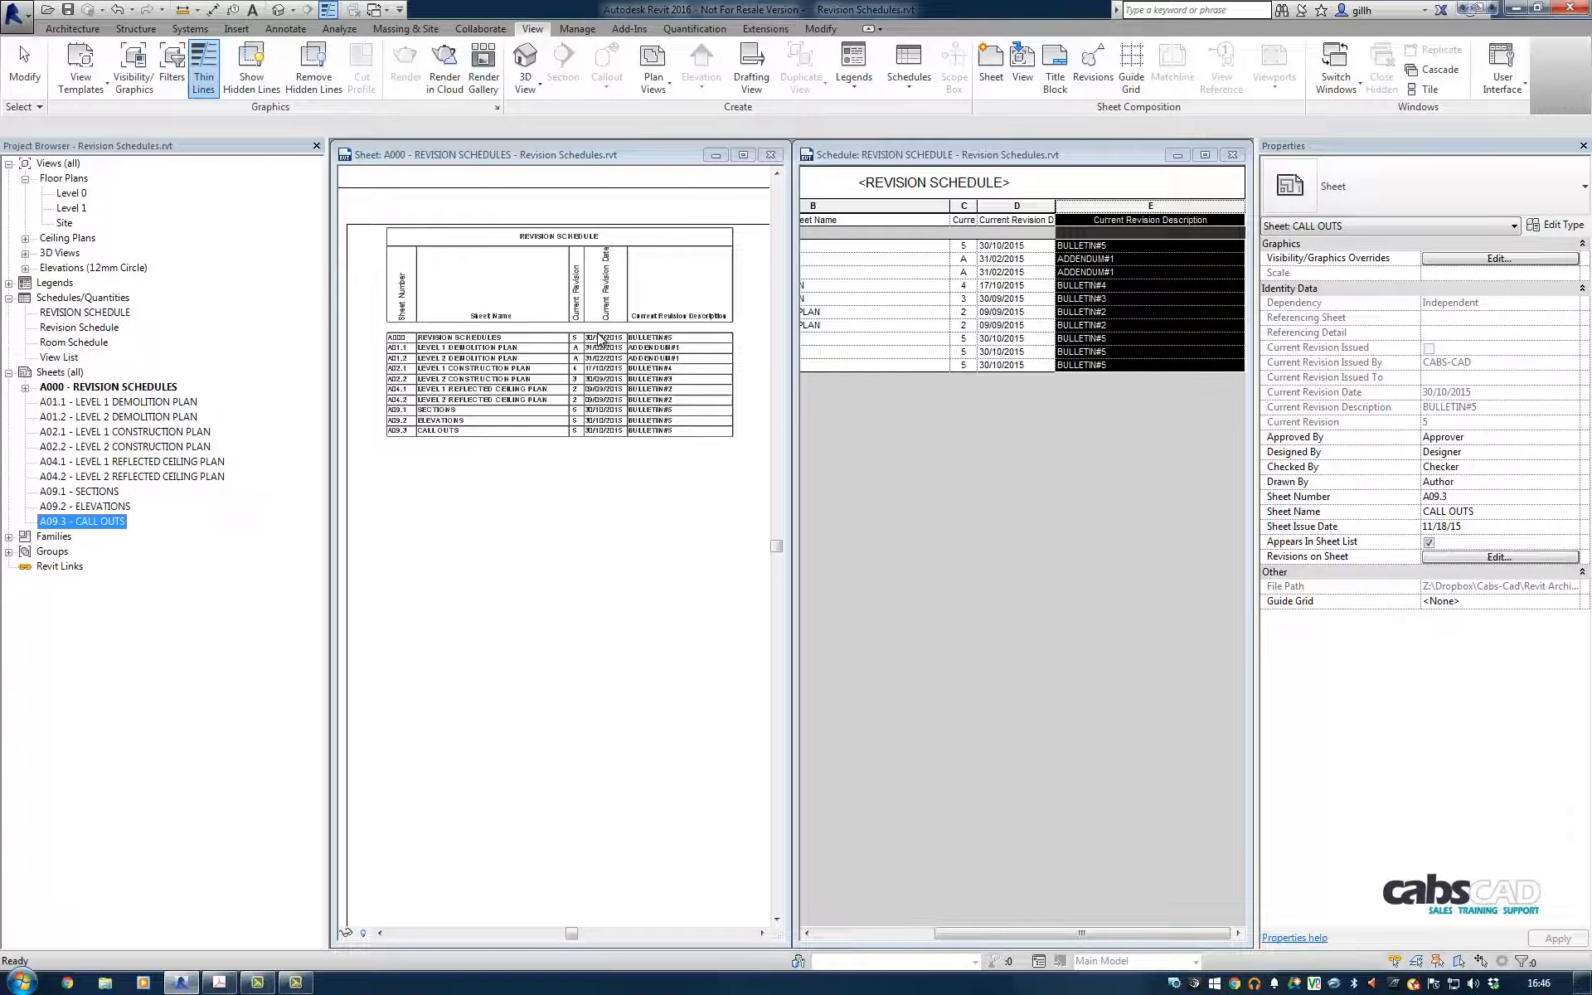
Step: Remove revision Seq. 8 - BULLETIN#5 from the revisions shown on sheet A000 - REVISION SCHEDULES
click(137, 389)
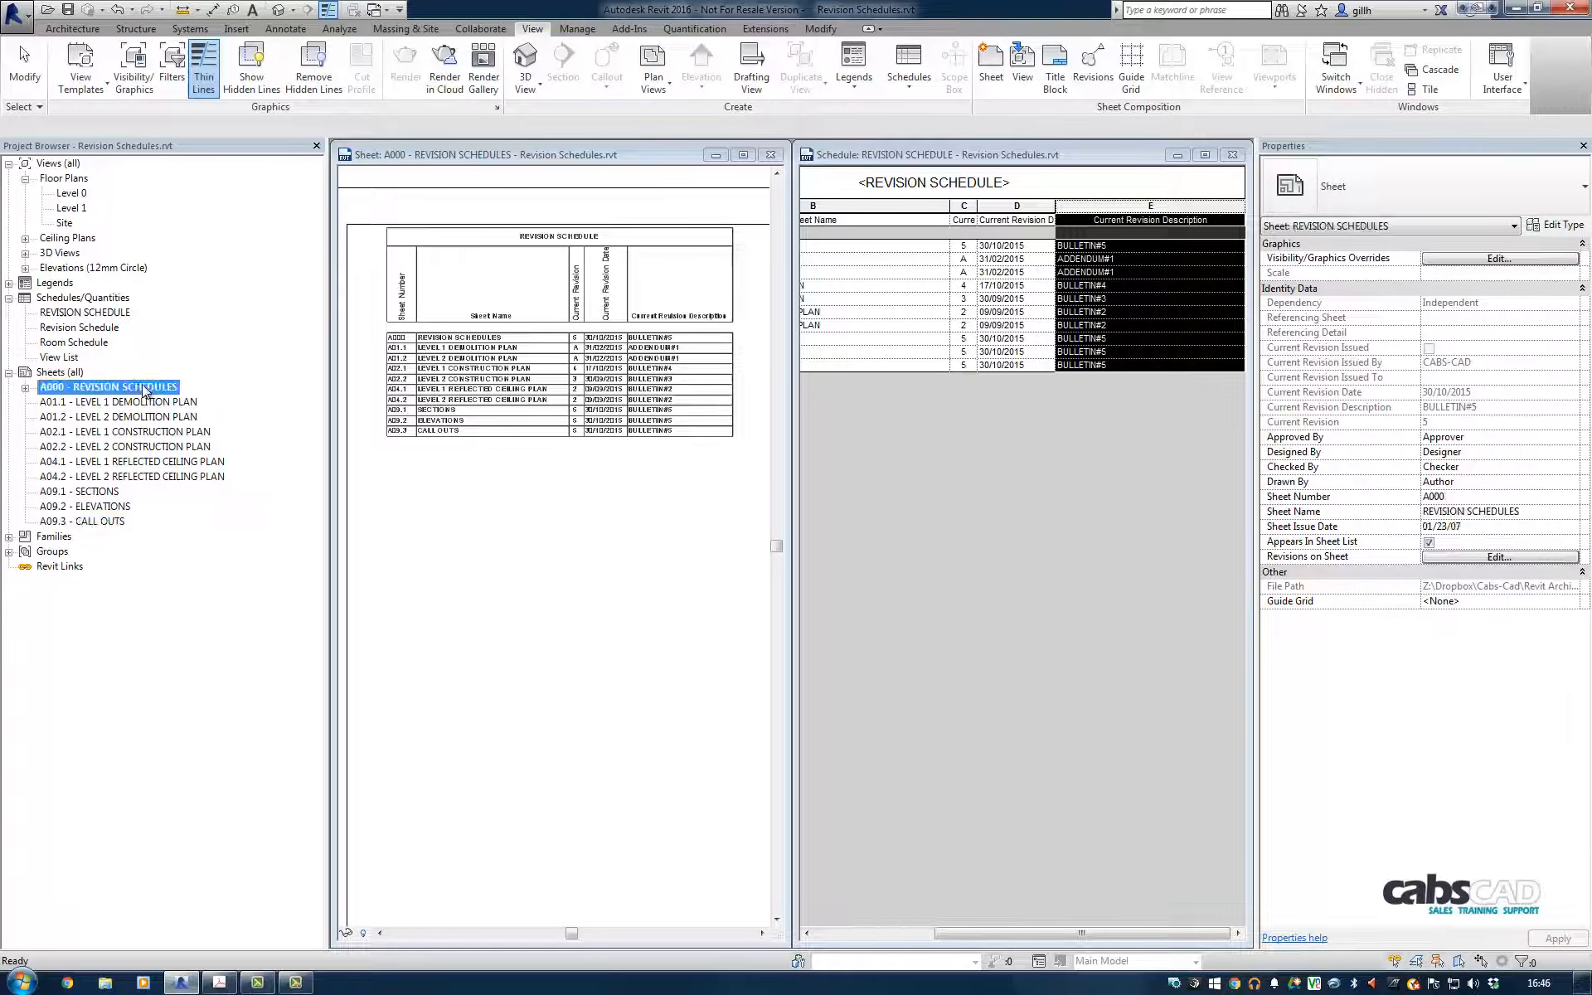
click(1493, 558)
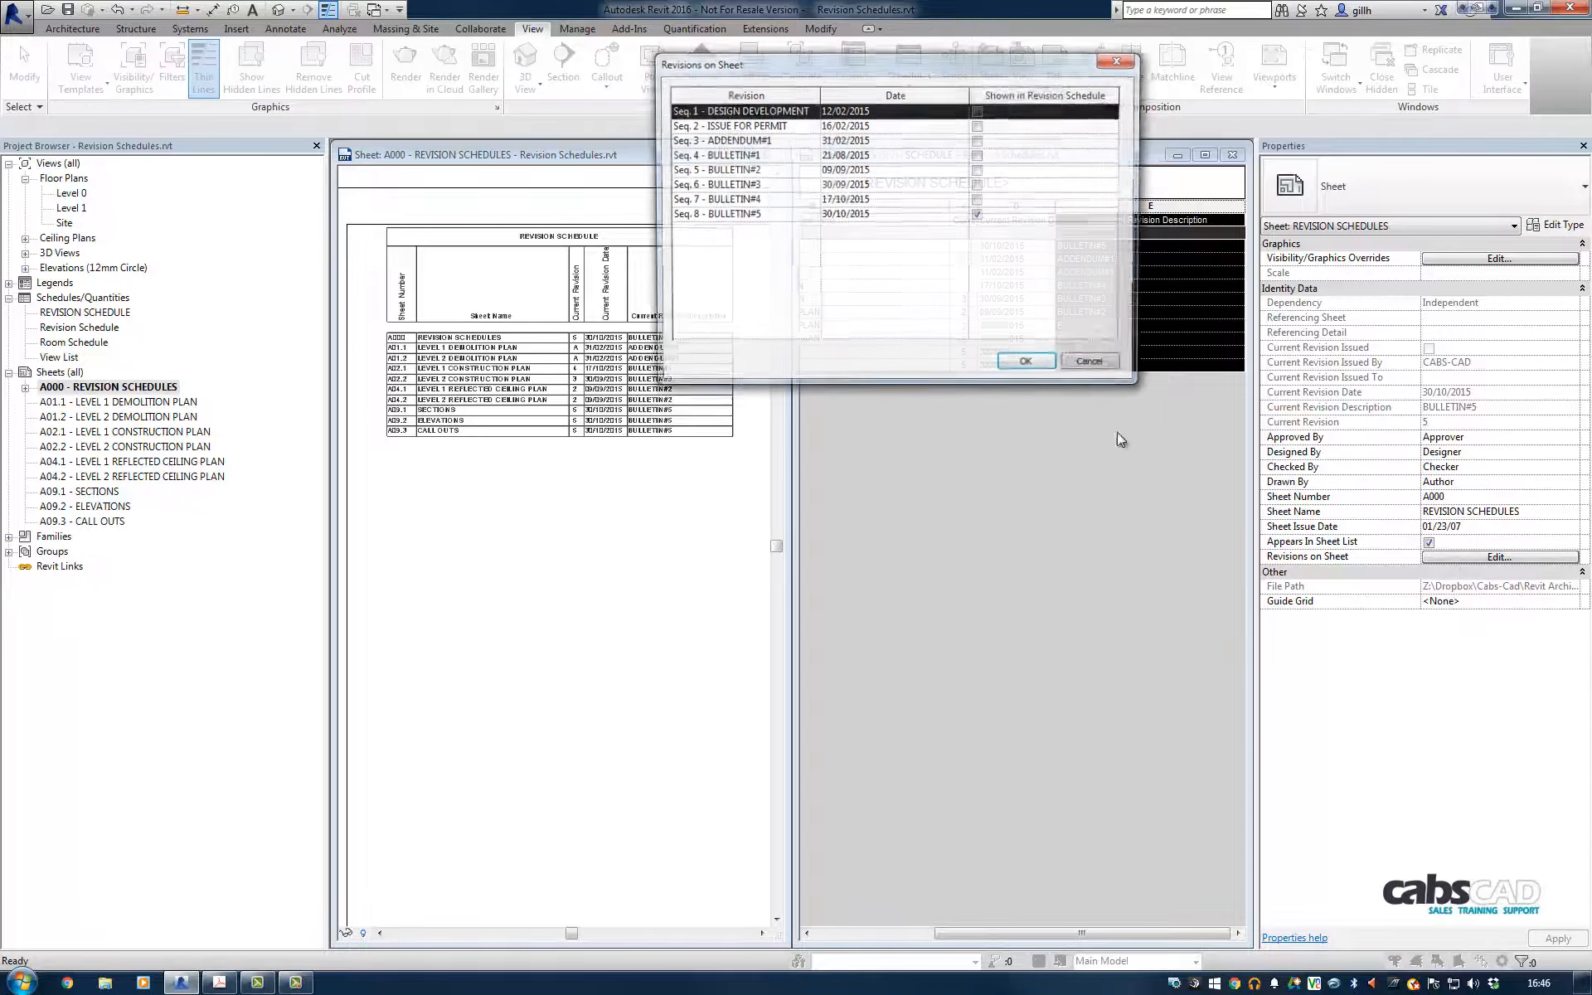
click(977, 215)
key(Return)
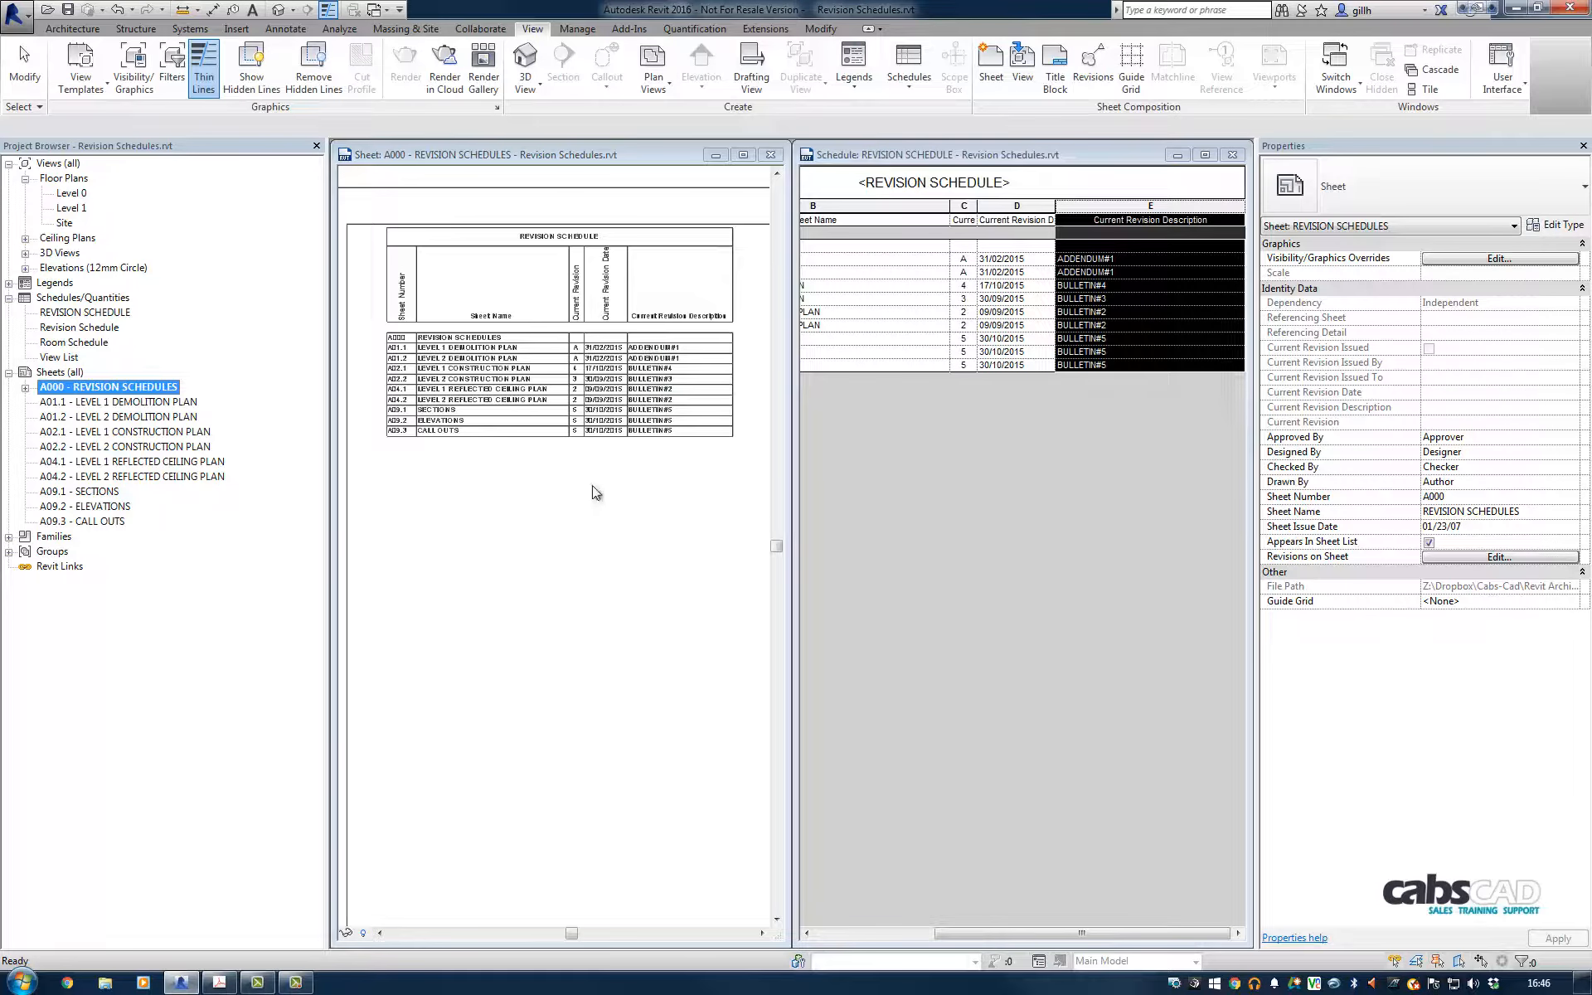